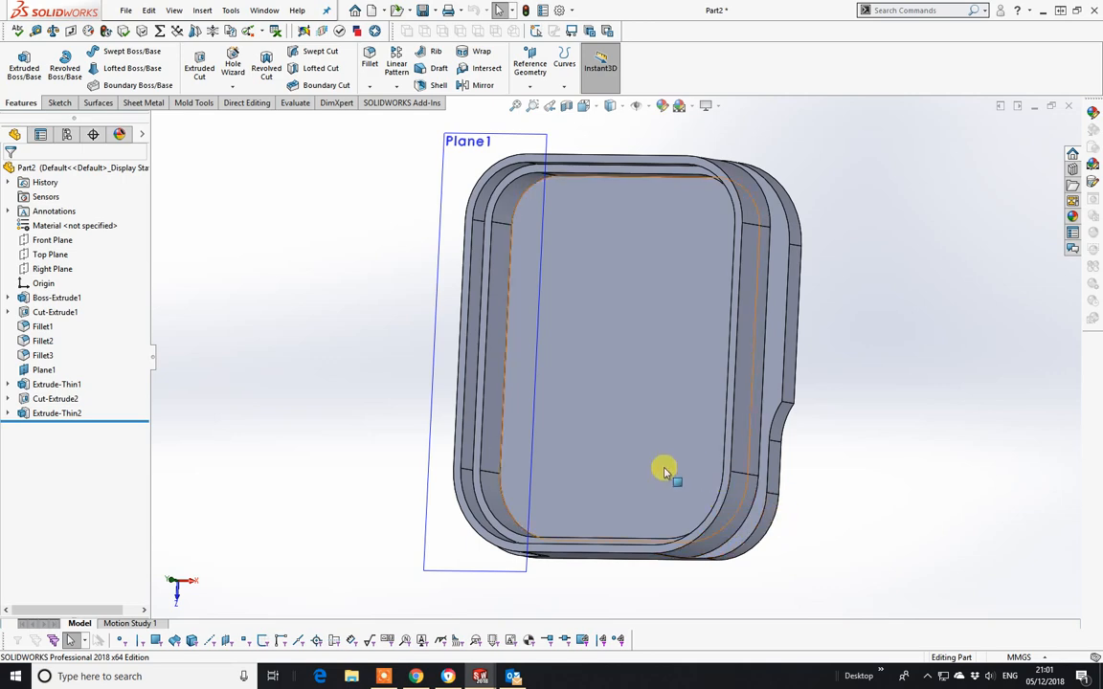
# - Start a new sketch on the recessed inner floor face of the case and view it from the top
pyautogui.press('space')
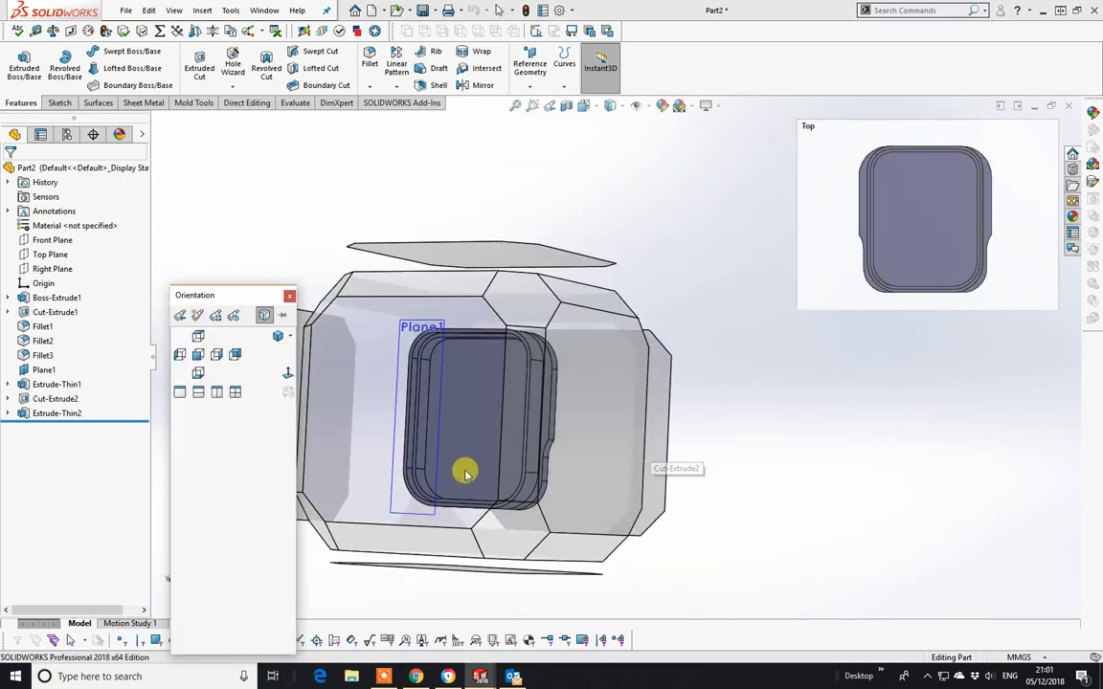
pyautogui.click(357, 468)
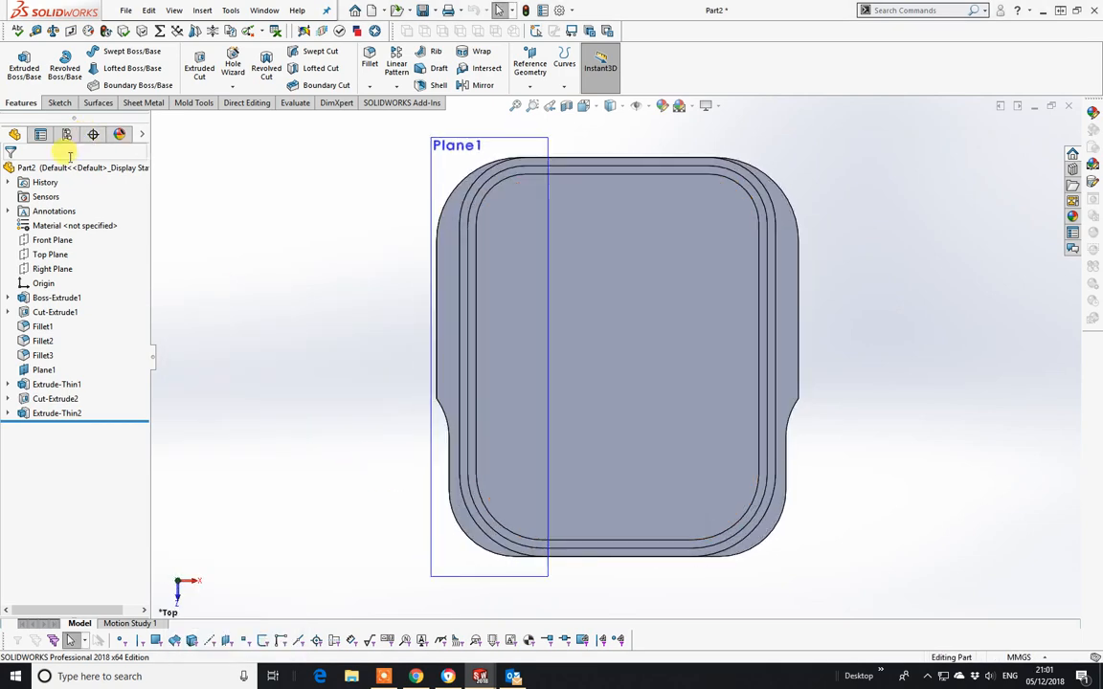
pyautogui.click(59, 102)
pyautogui.click(15, 67)
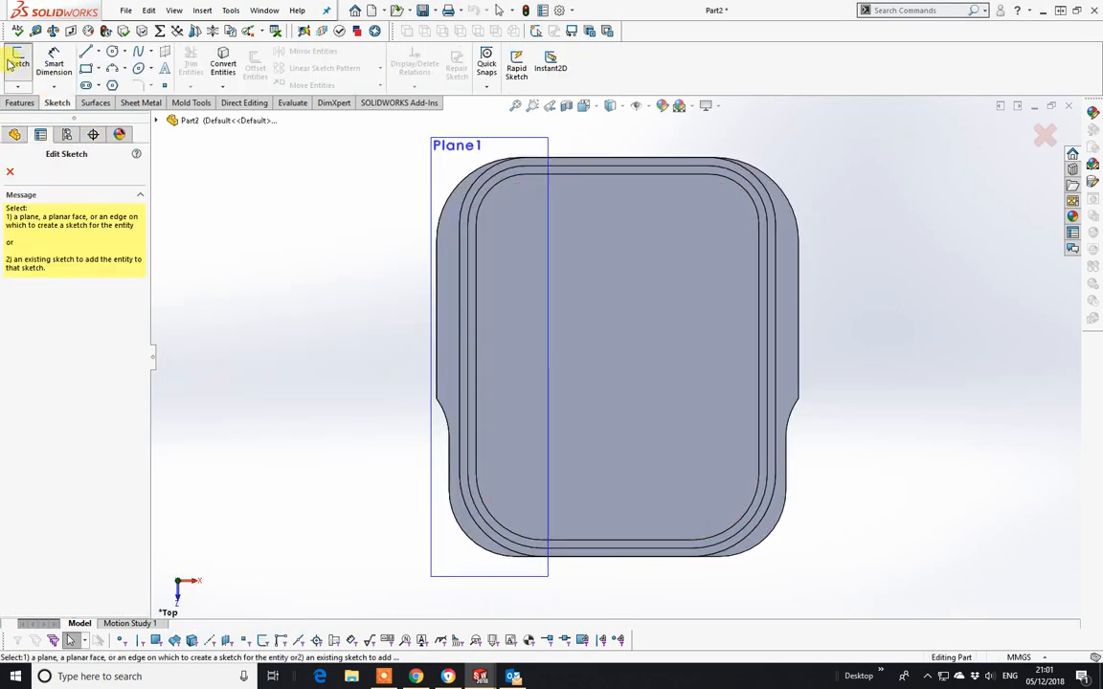
pyautogui.click(639, 397)
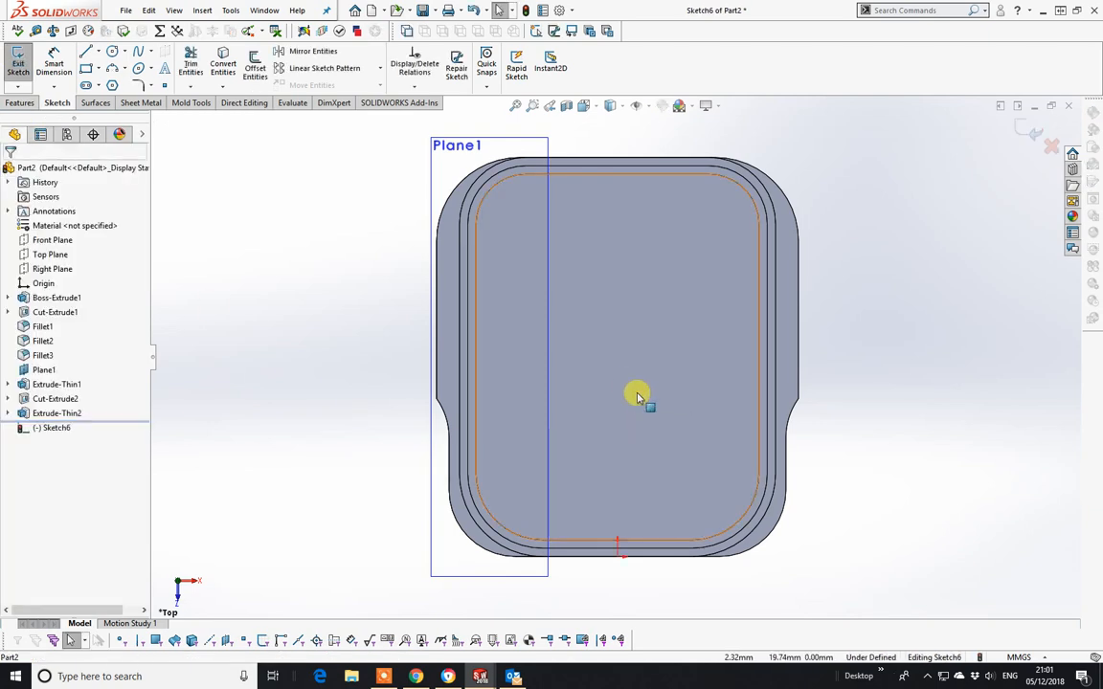
pyautogui.moveTo(638, 397); pyautogui.dragTo(638, 283, button='middle')
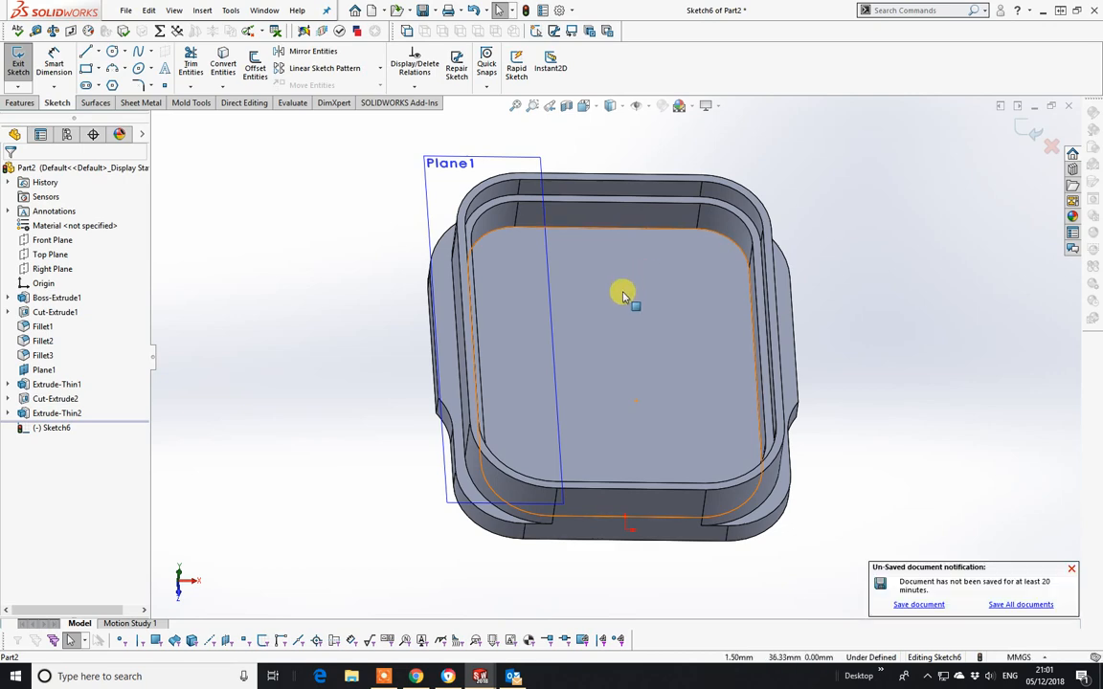
pyautogui.press('space')
pyautogui.click(521, 338)
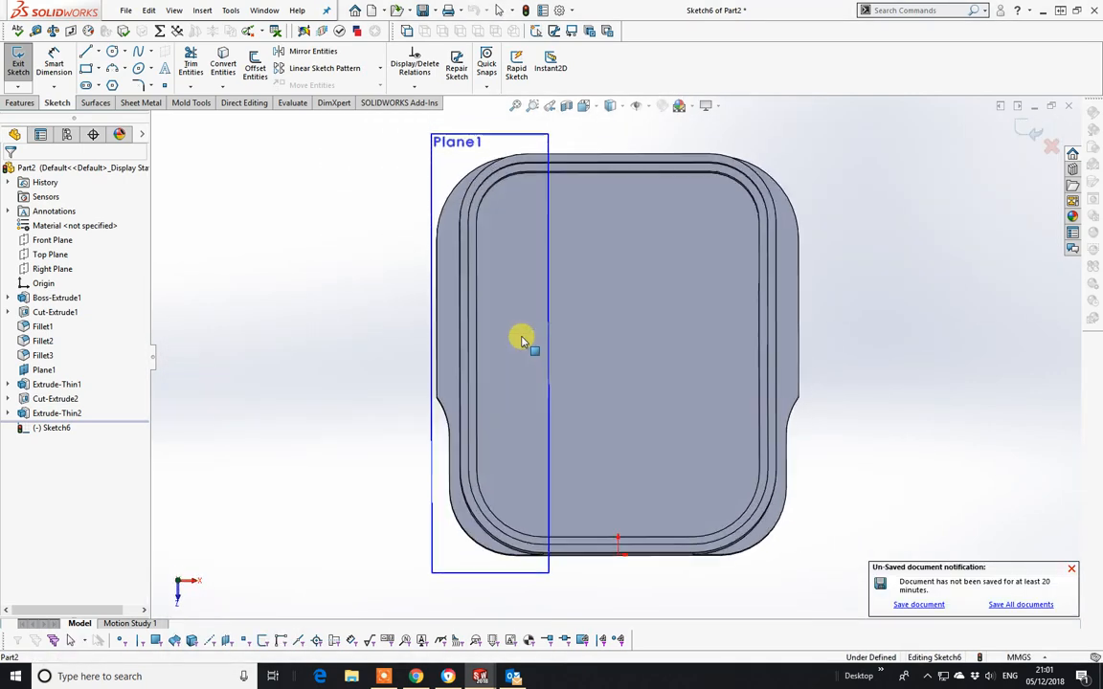
# - Sketch a 46 mm vertical centerline from the midpoint of the floor's upper edge down to the midpoint of the case's lower outer edge
pyautogui.click(98, 52)
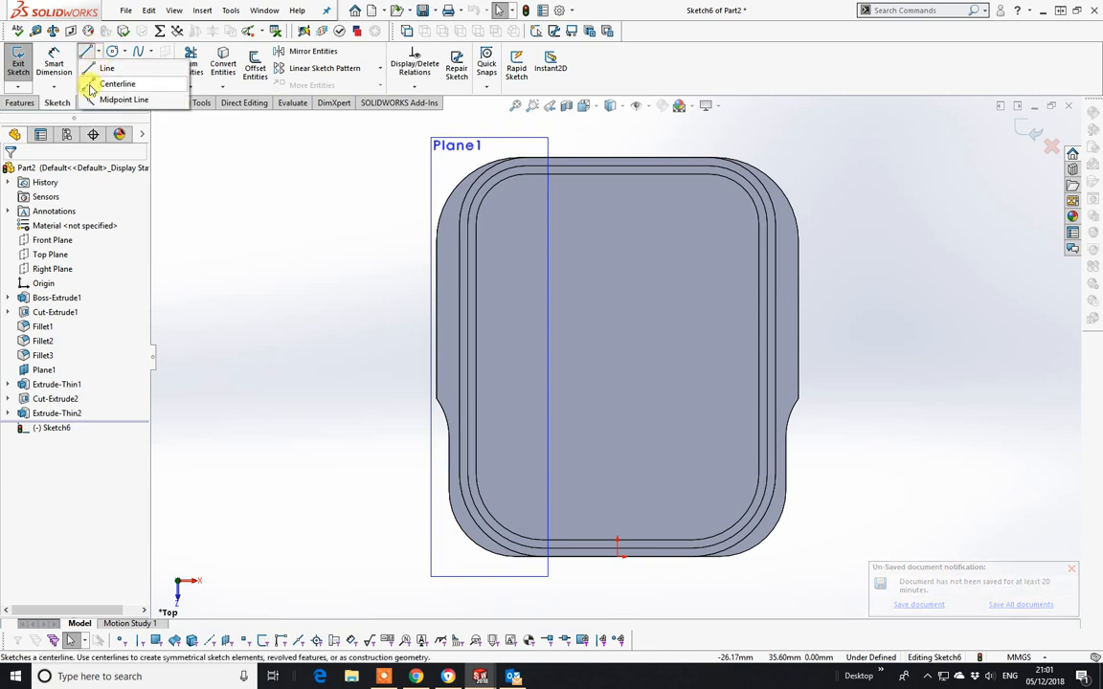
pyautogui.click(93, 86)
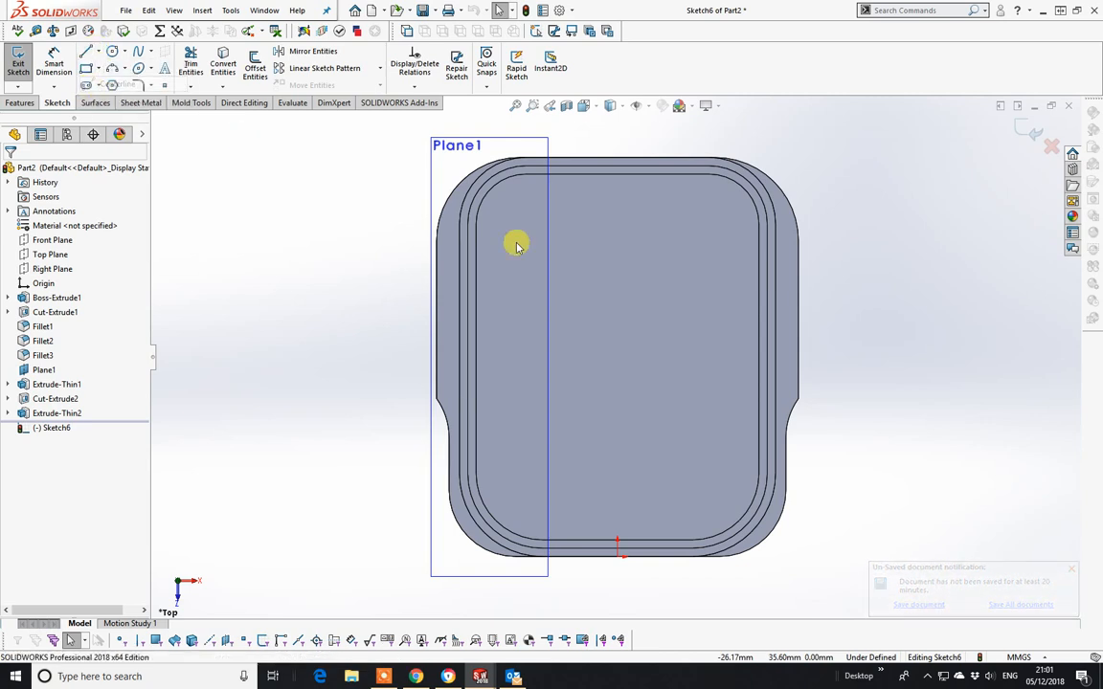
pyautogui.click(618, 174)
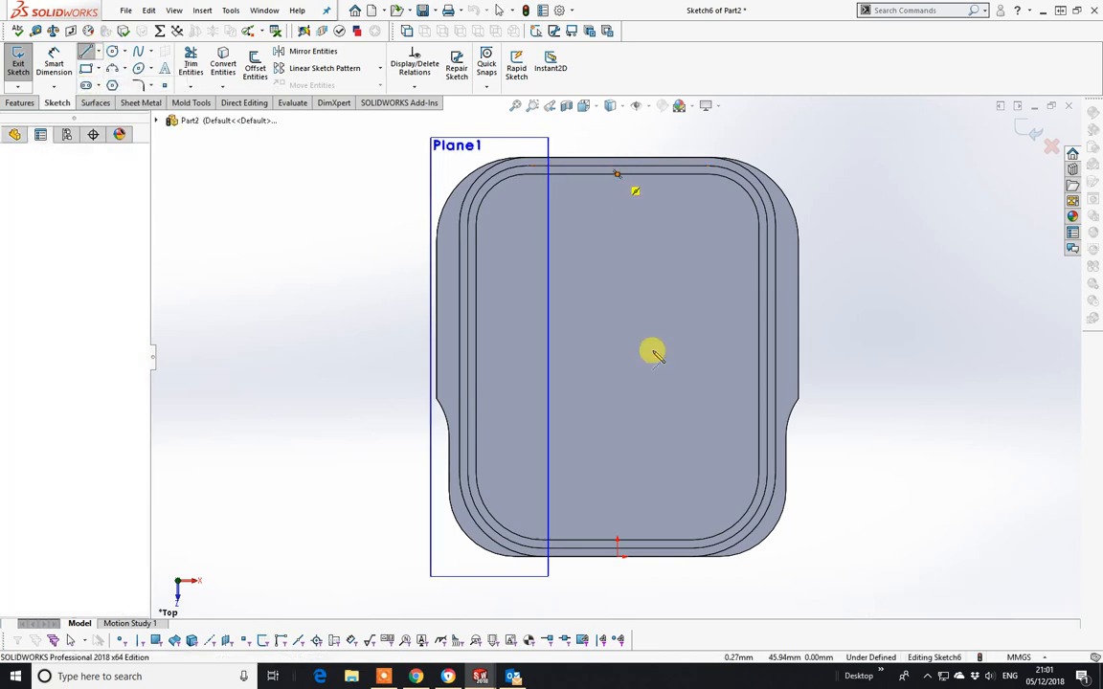
pyautogui.click(618, 558)
pyautogui.rightClick(617, 559)
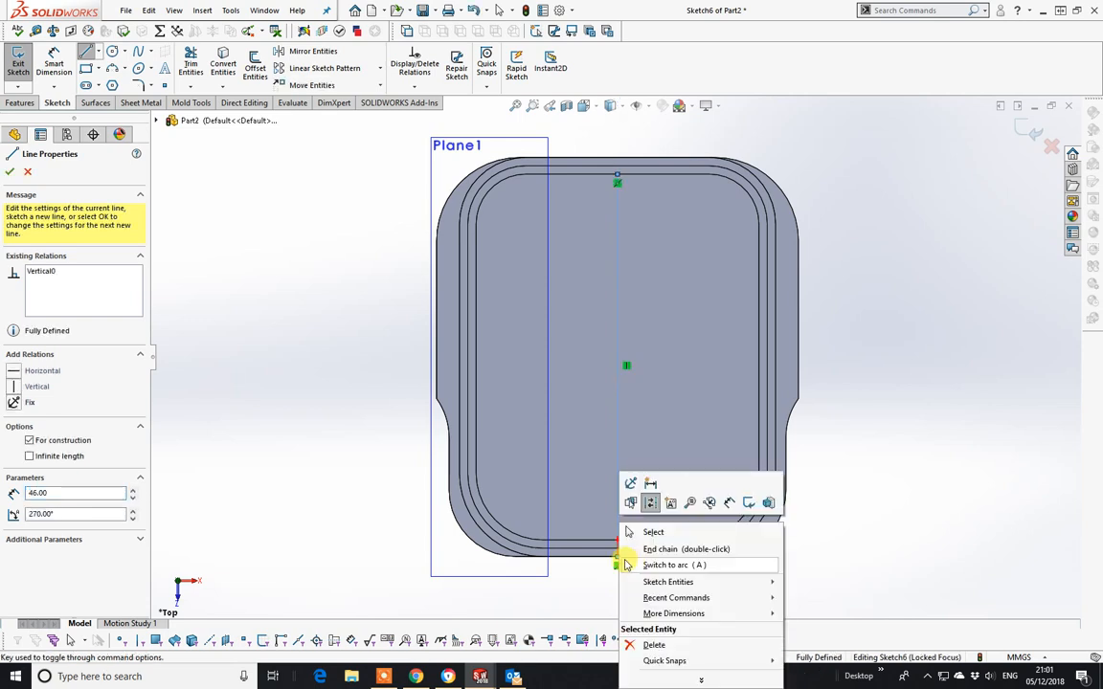
pyautogui.click(665, 528)
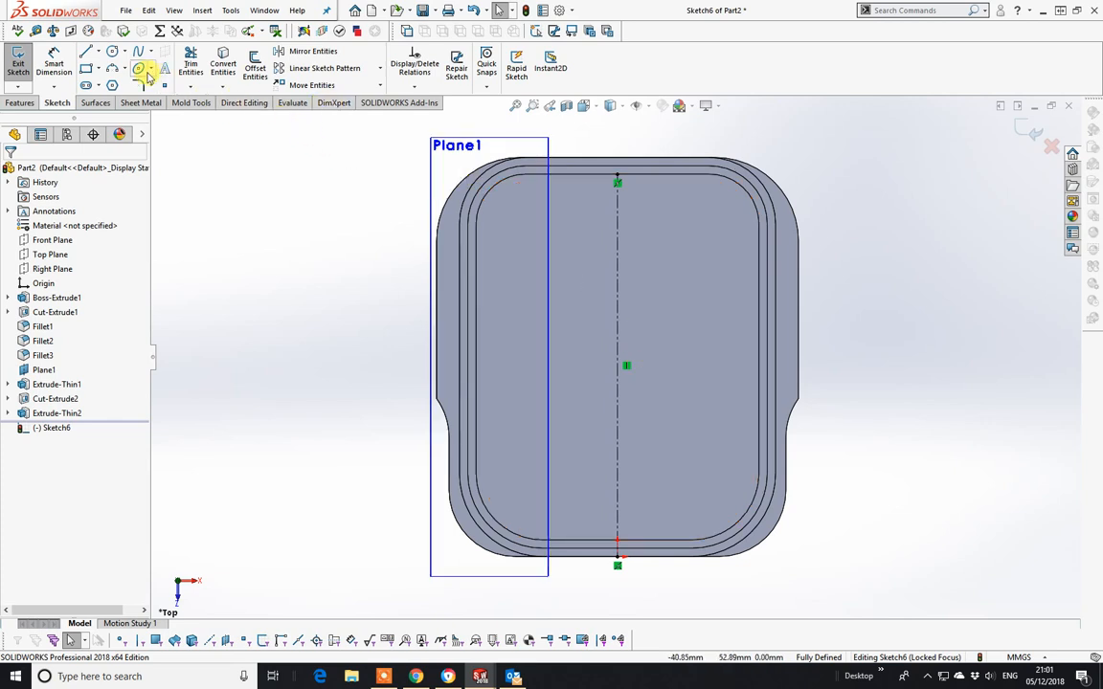
# - Sketch a vertical centerline about 13.8 mm long left of the middle centerline, starting just above the case's upper edge
pyautogui.click(98, 51)
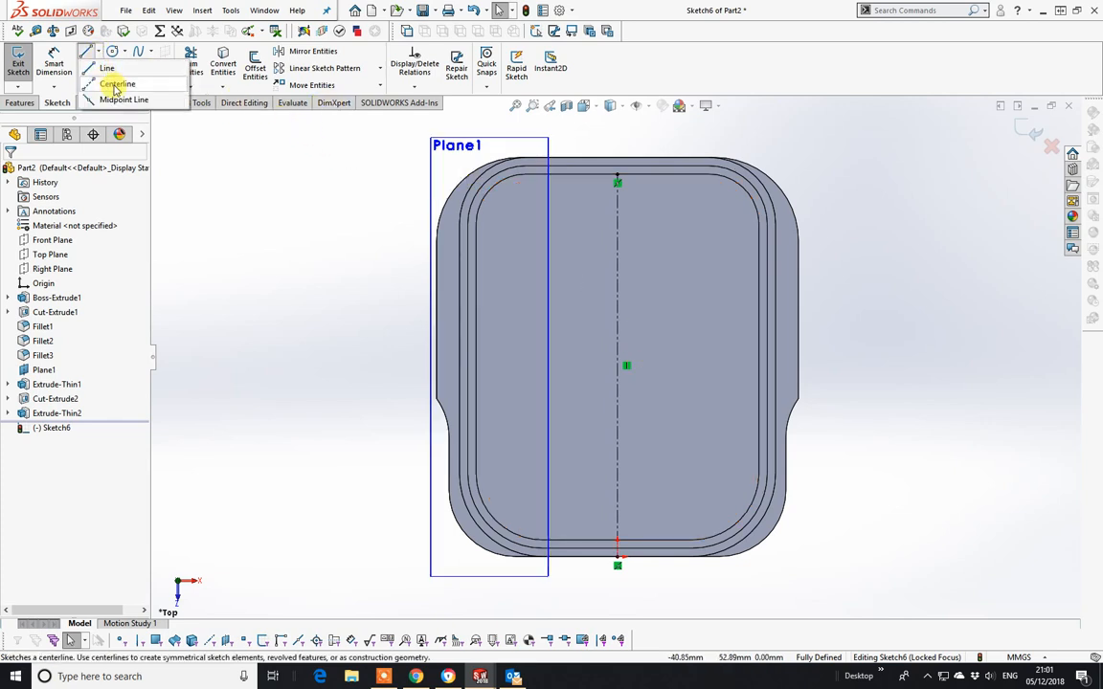
pyautogui.click(116, 85)
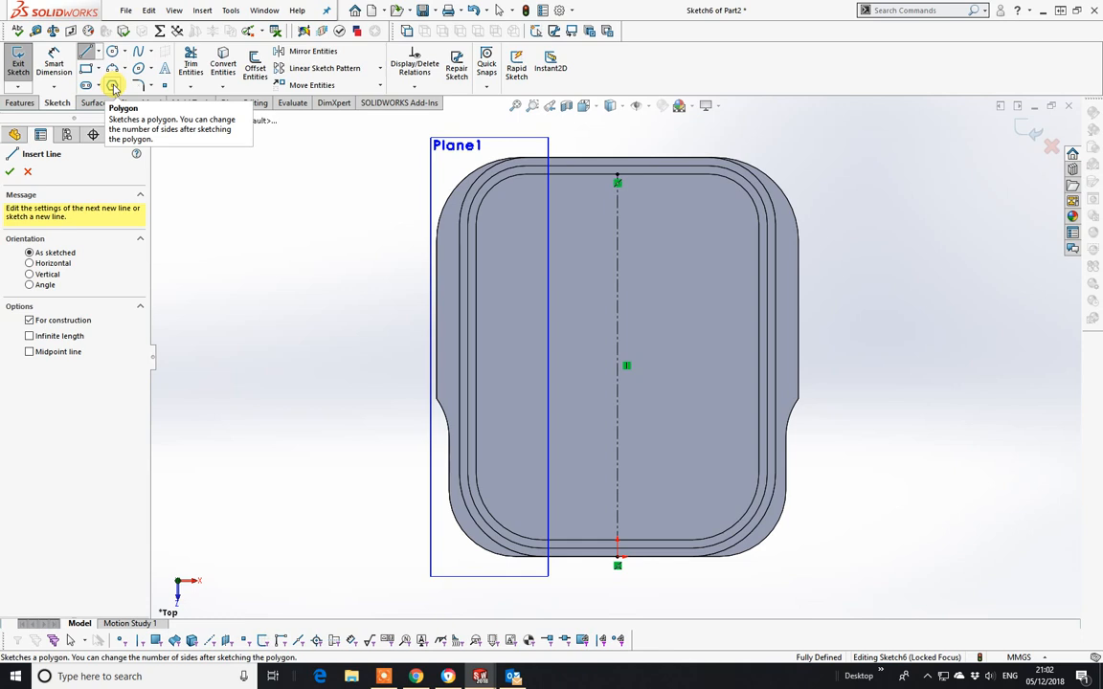
pyautogui.click(574, 142)
pyautogui.click(574, 256)
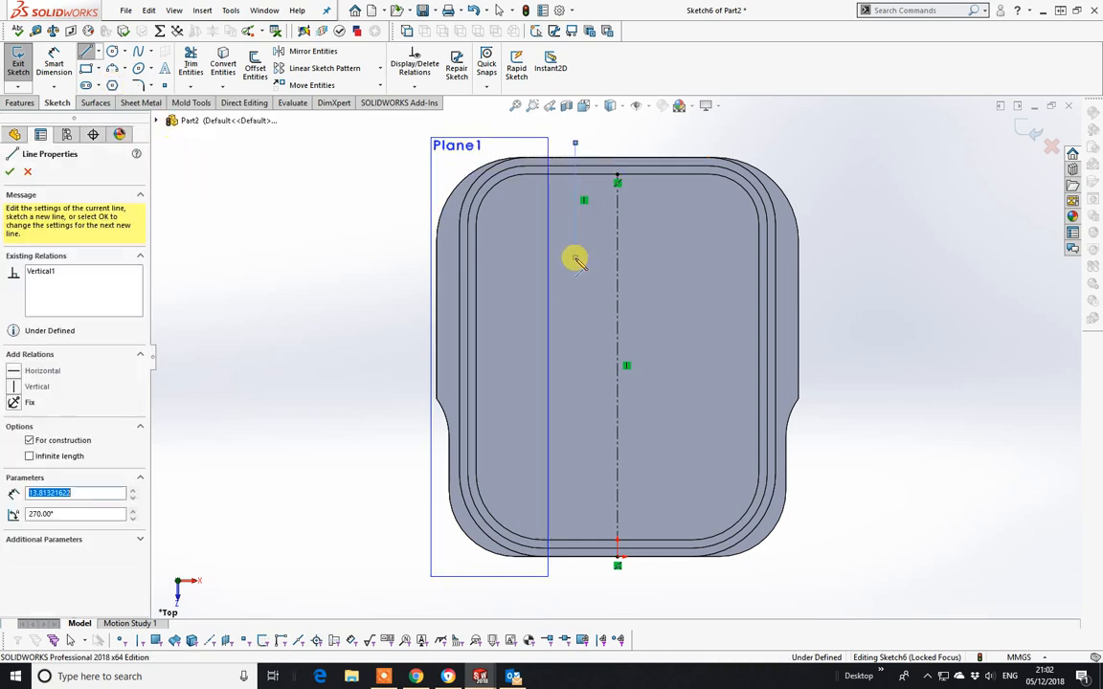
pyautogui.rightClick(575, 259)
pyautogui.click(601, 269)
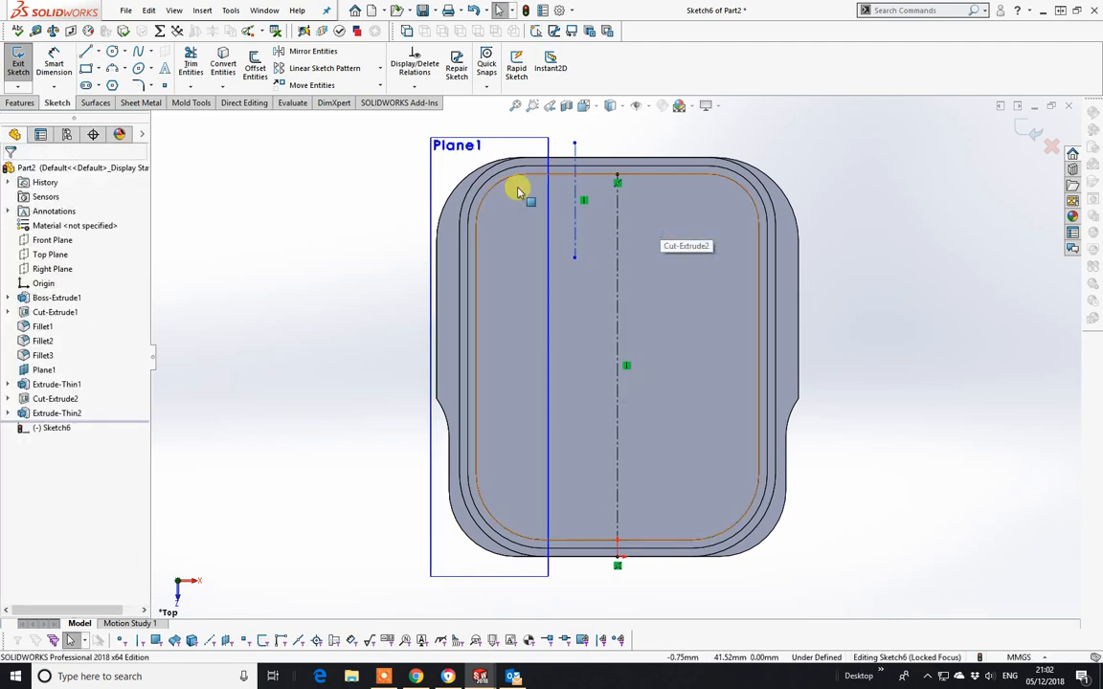
# - Sketch a matching vertical centerline about 14.5 mm long right of the middle centerline, starting level with the left one
pyautogui.click(98, 54)
pyautogui.click(109, 82)
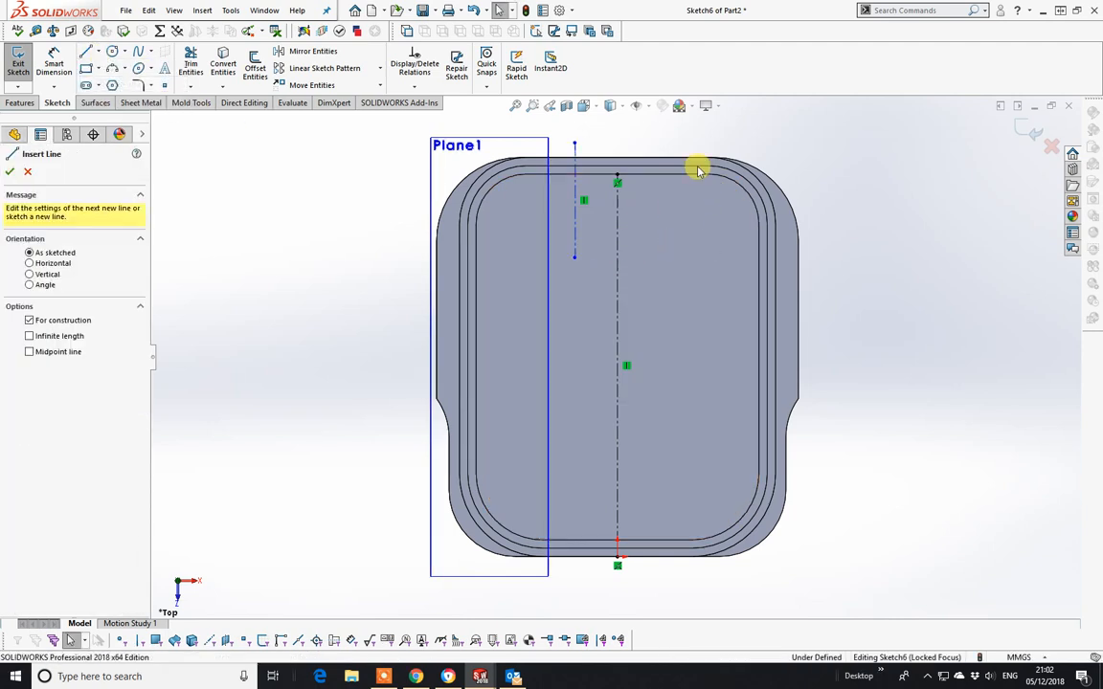
pyautogui.click(659, 143)
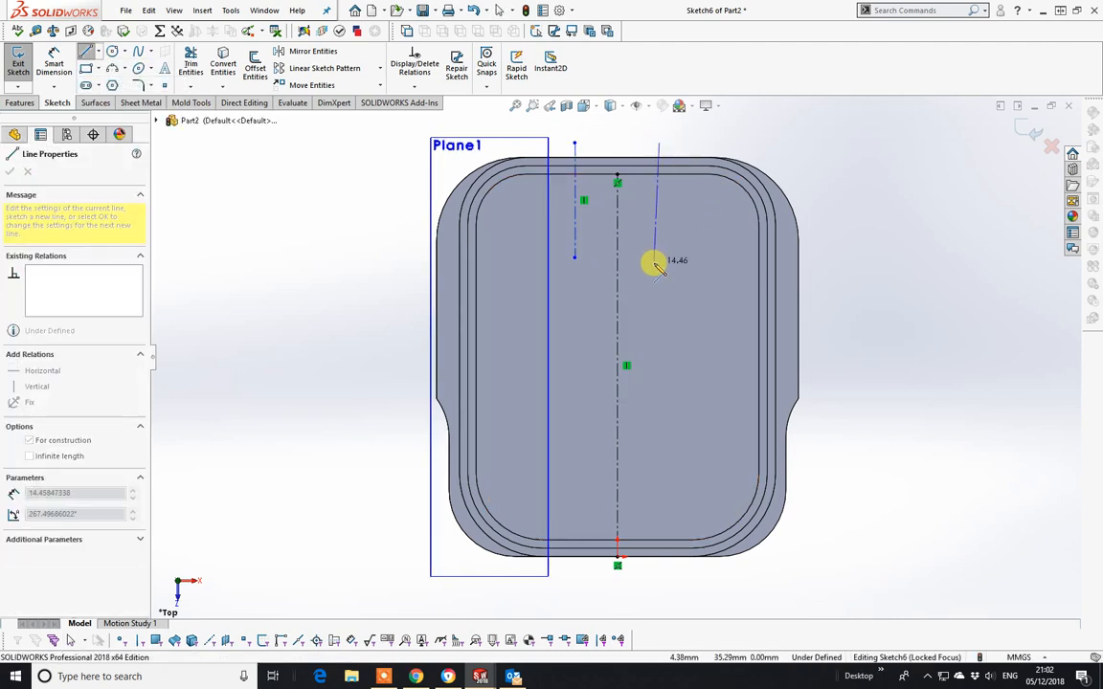
pyautogui.click(662, 268)
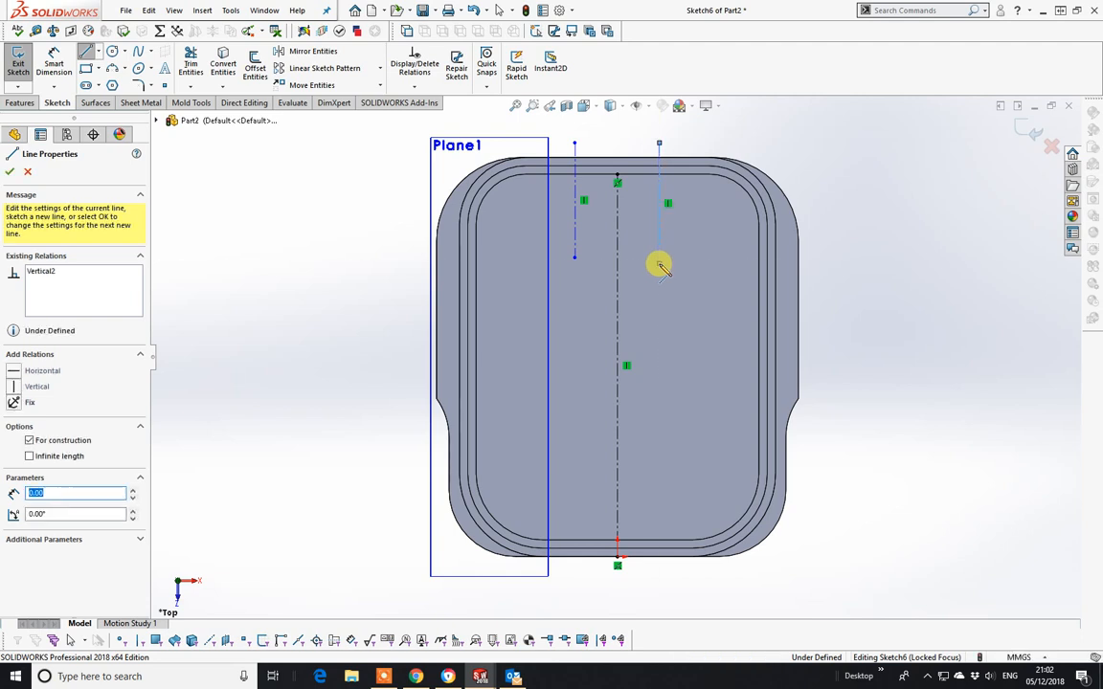
pyautogui.rightClick(658, 264)
pyautogui.click(685, 271)
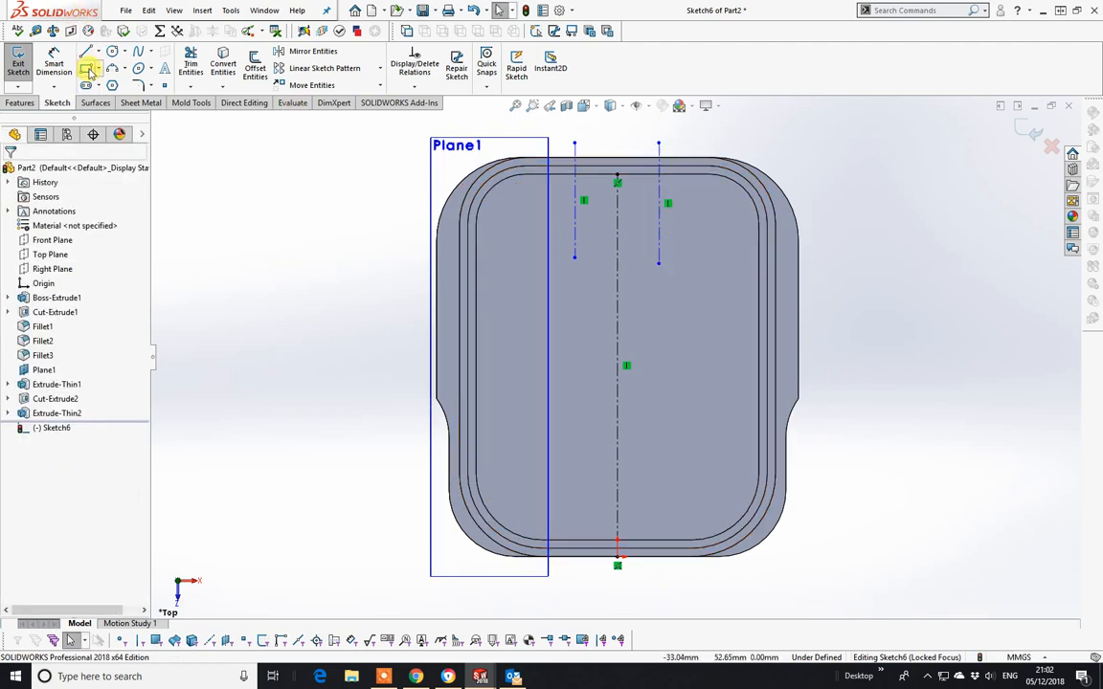
# - Sketch a horizontal centerline about 53.5 mm long across the whole case, crossing the short vertical centerlines near the upper edge
pyautogui.click(97, 53)
pyautogui.click(115, 81)
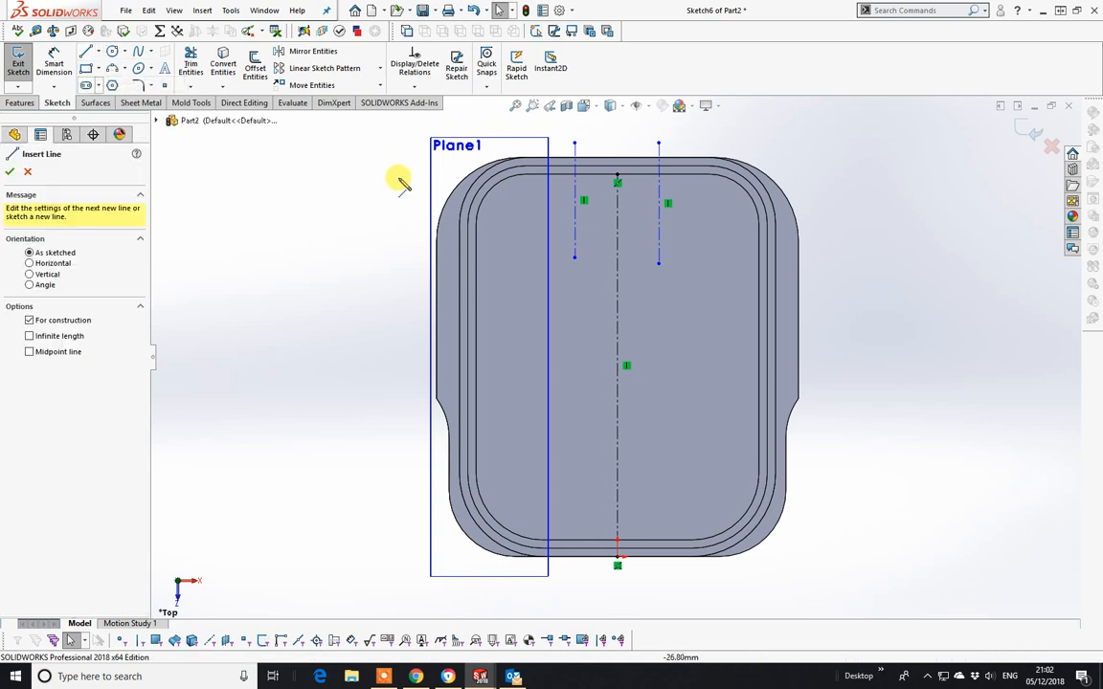
pyautogui.click(418, 203)
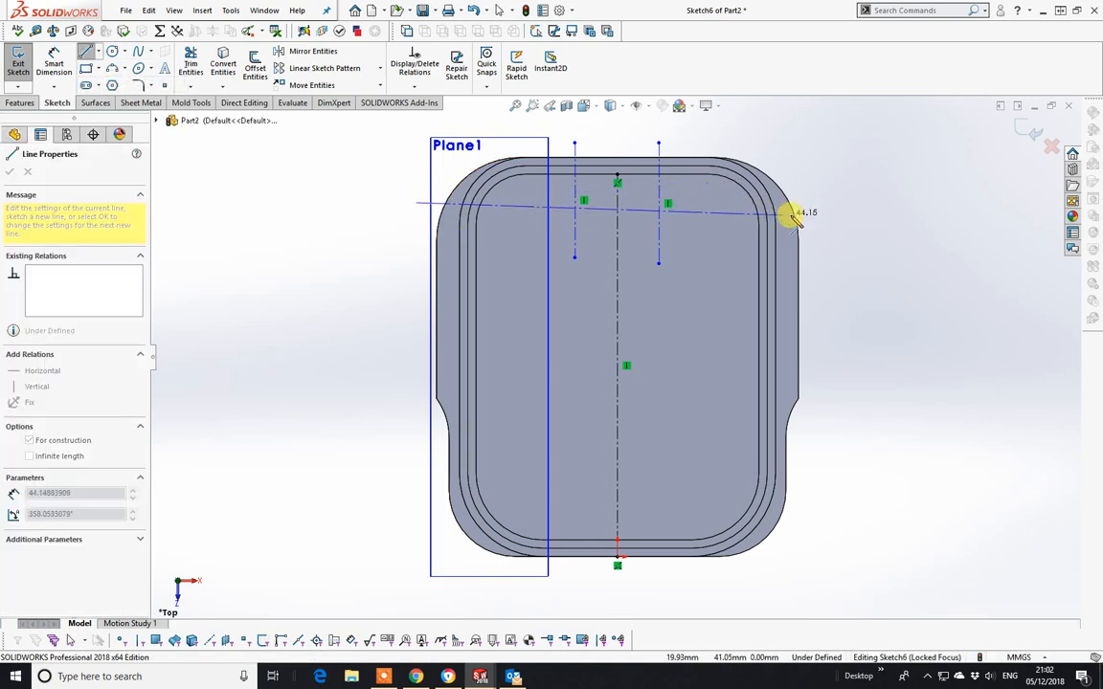
pyautogui.click(862, 203)
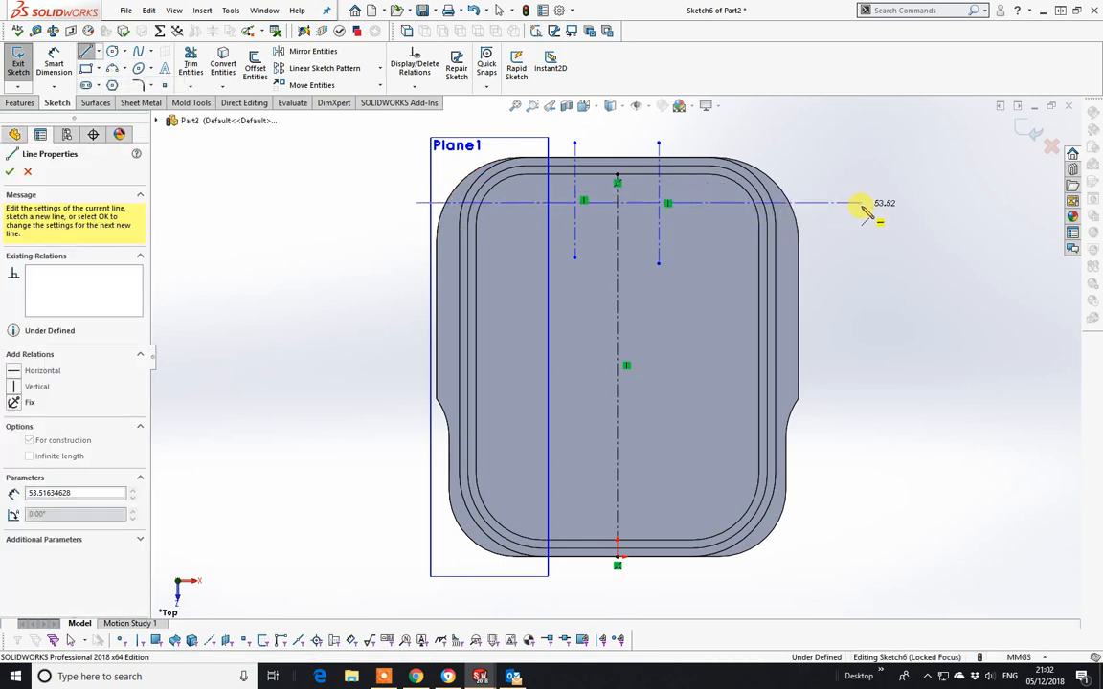
pyautogui.rightClick(862, 206)
pyautogui.click(894, 217)
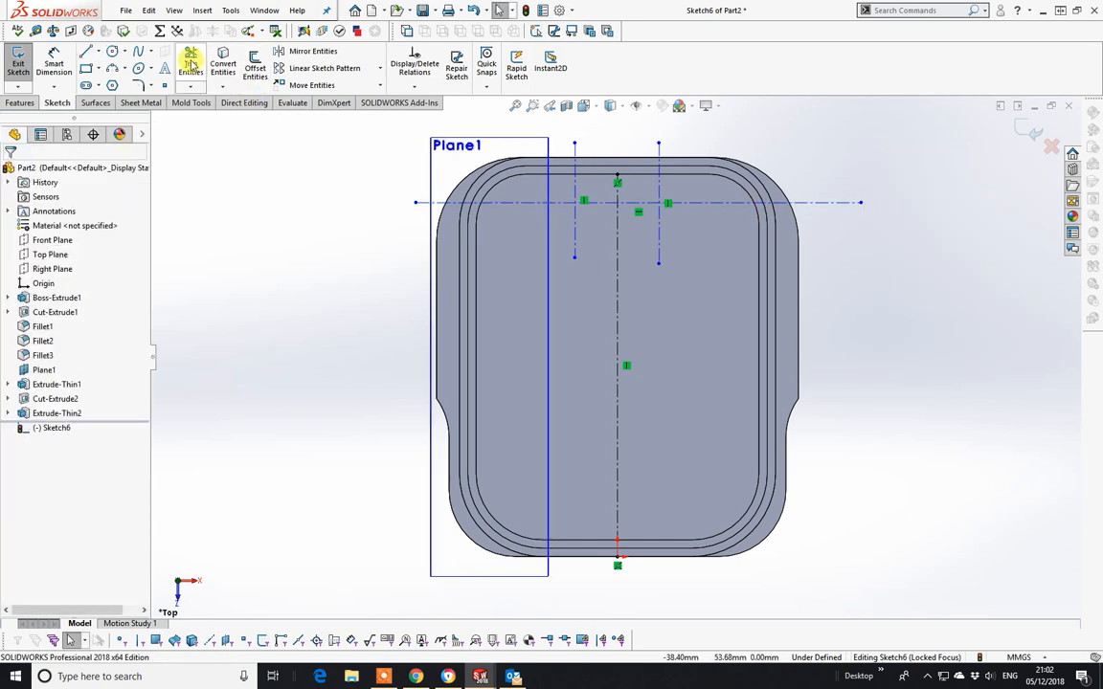
# - Dimension the horizontal centerline 2.8 mm below the floor's straight upper edge
pyautogui.click(55, 61)
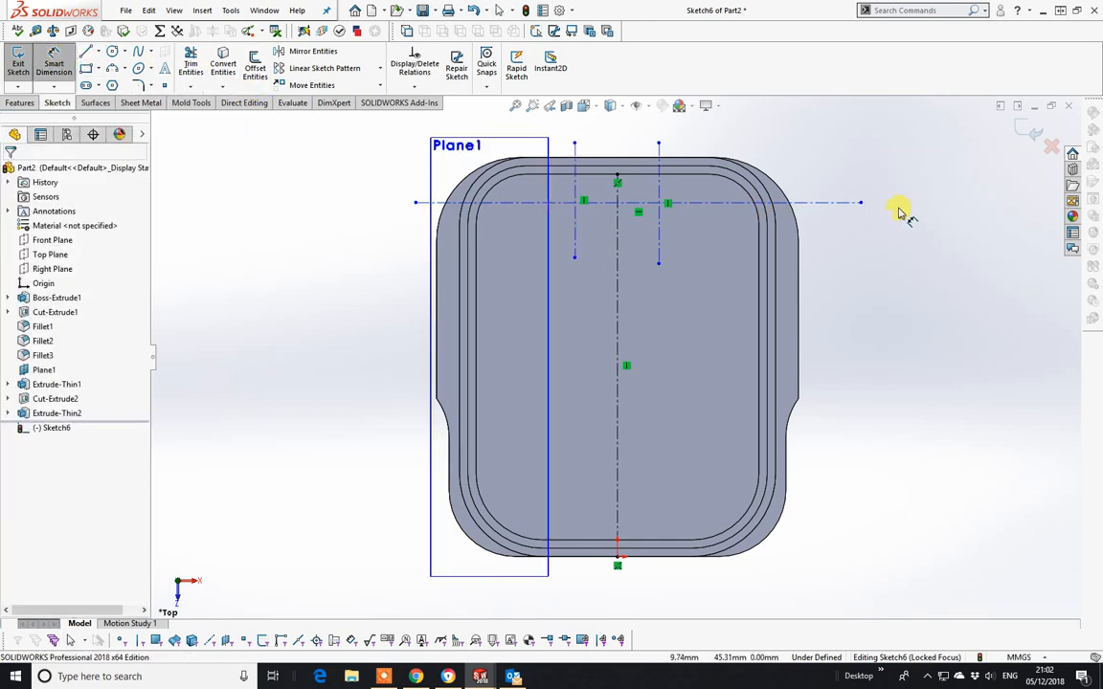
pyautogui.click(696, 181)
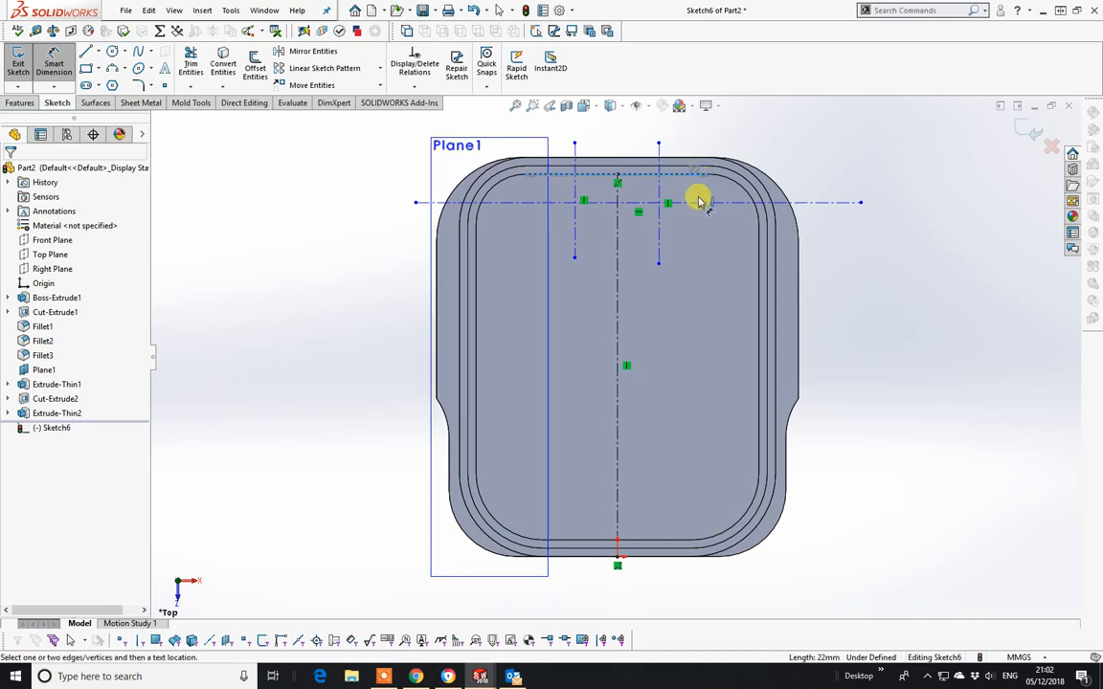
pyautogui.click(714, 204)
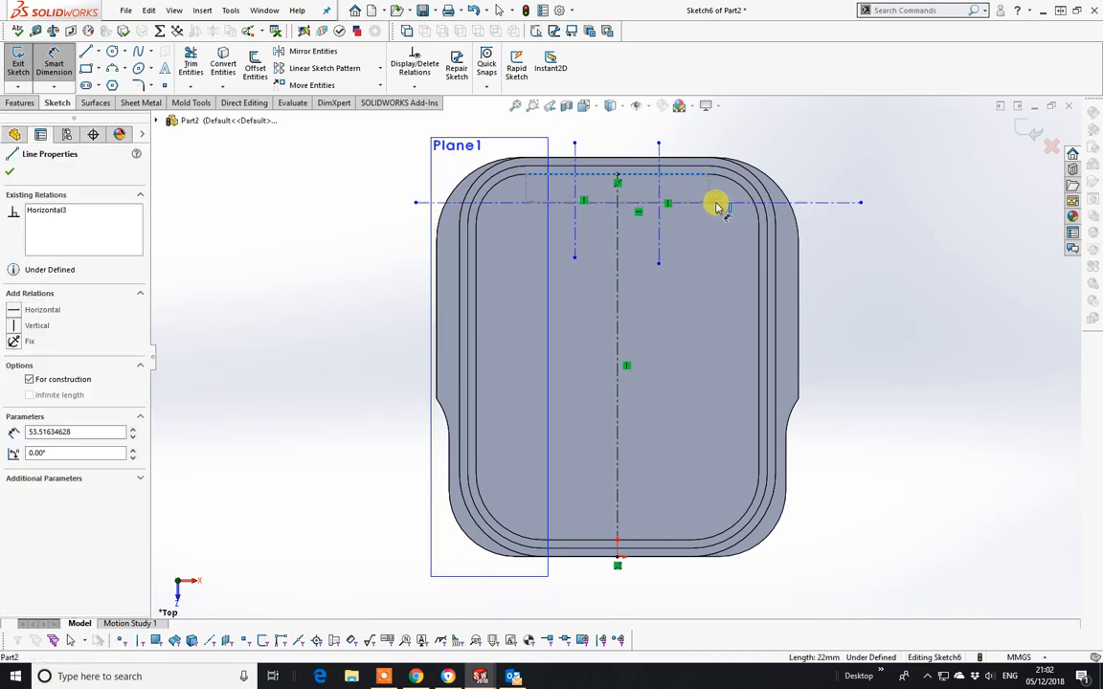
pyautogui.click(874, 153)
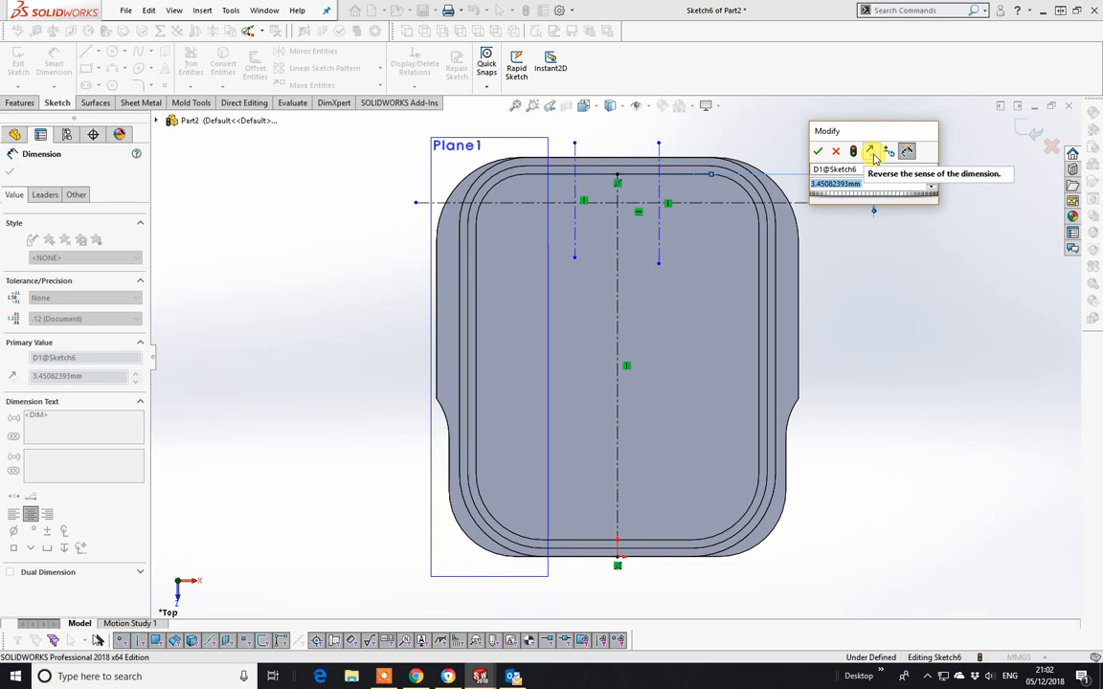
pyautogui.write('2.8')
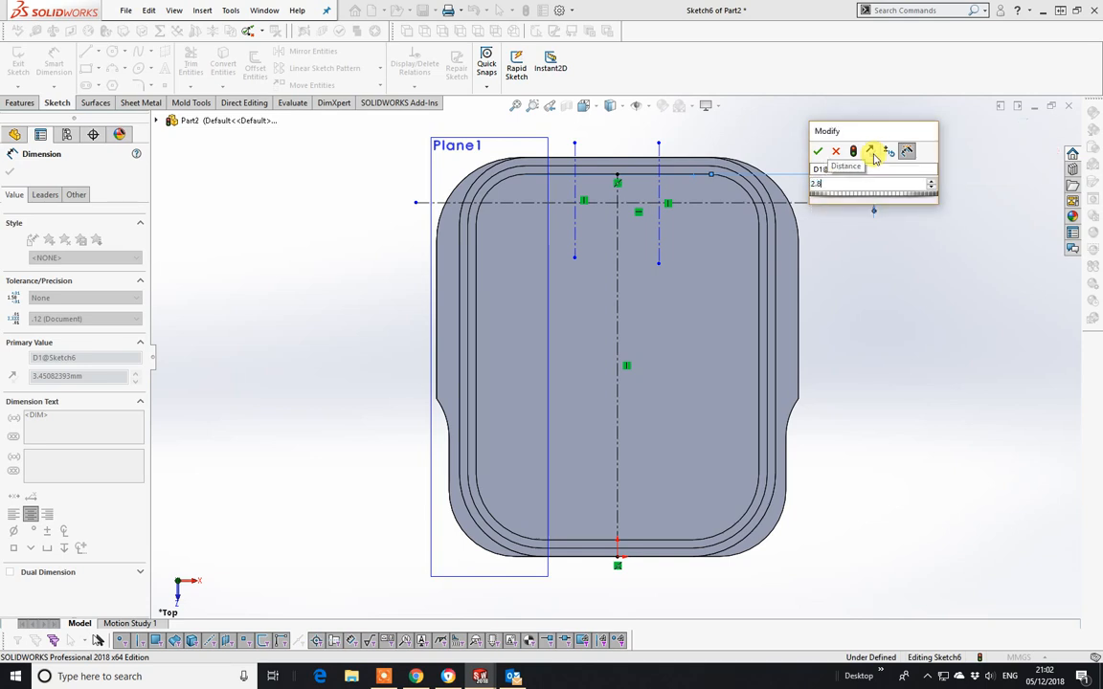
pyautogui.press('Return')
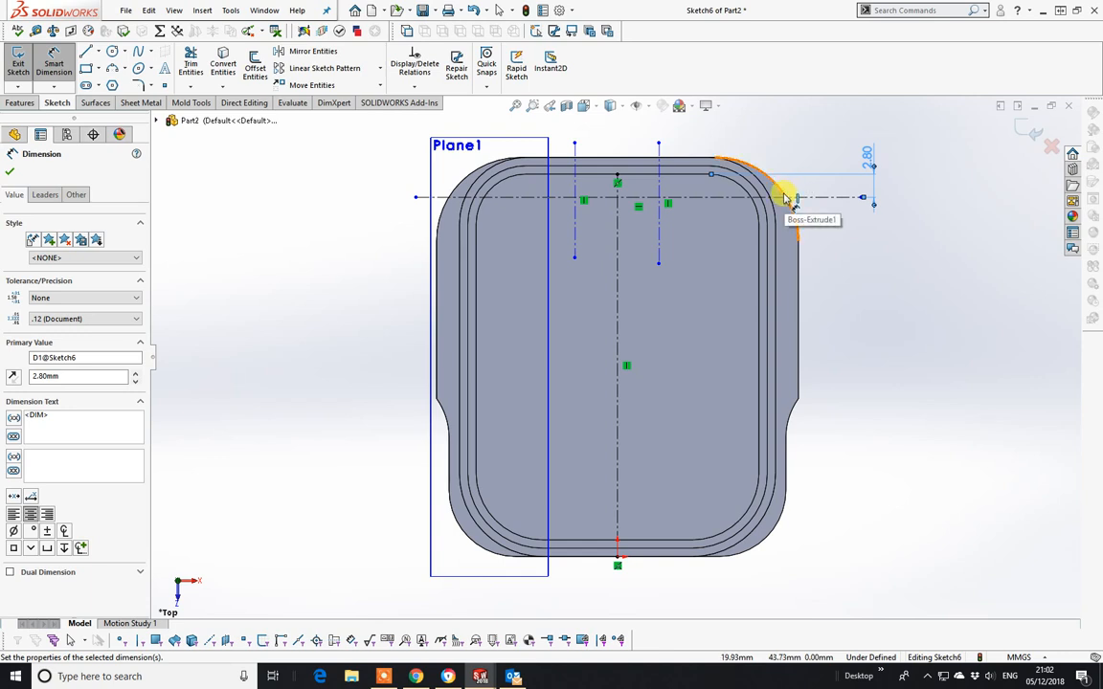
# - Dimension the right short vertical centerline 13.5 mm from the middle edge line of the case's right wall
pyautogui.click(767, 283)
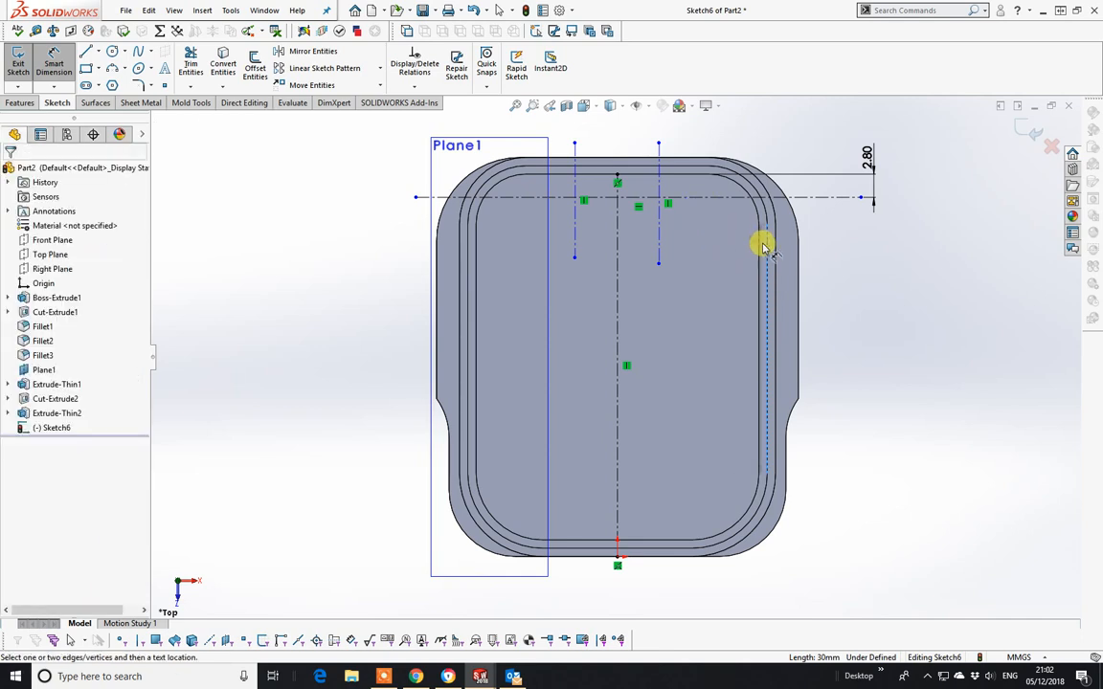
pyautogui.click(659, 234)
pyautogui.click(708, 312)
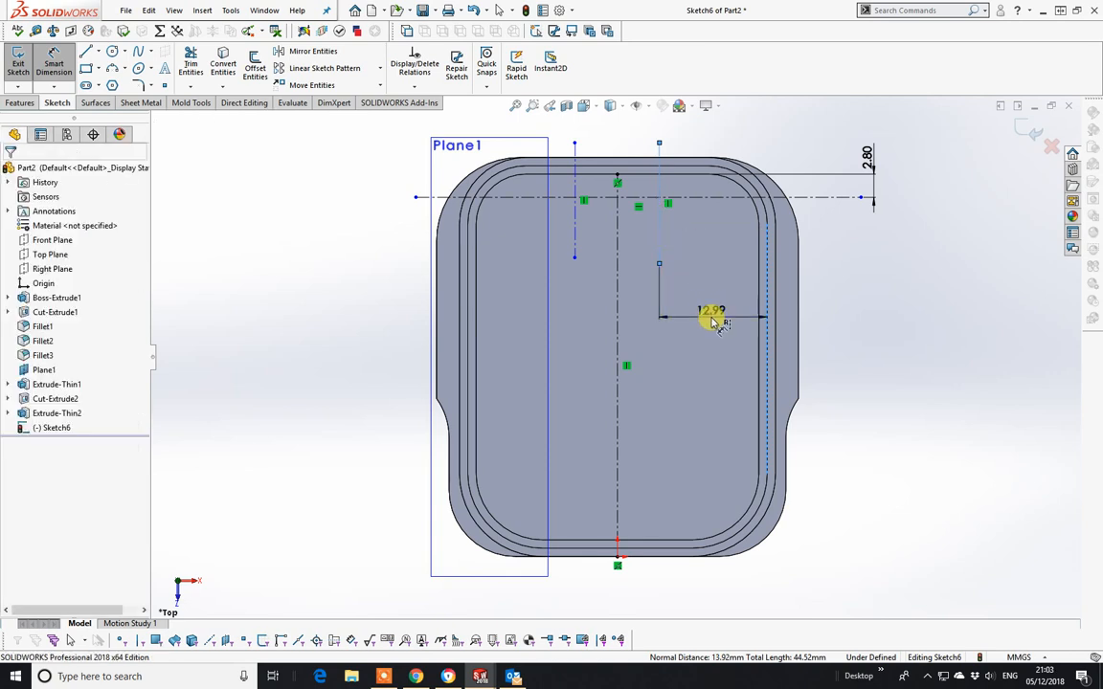
pyautogui.write('13.')
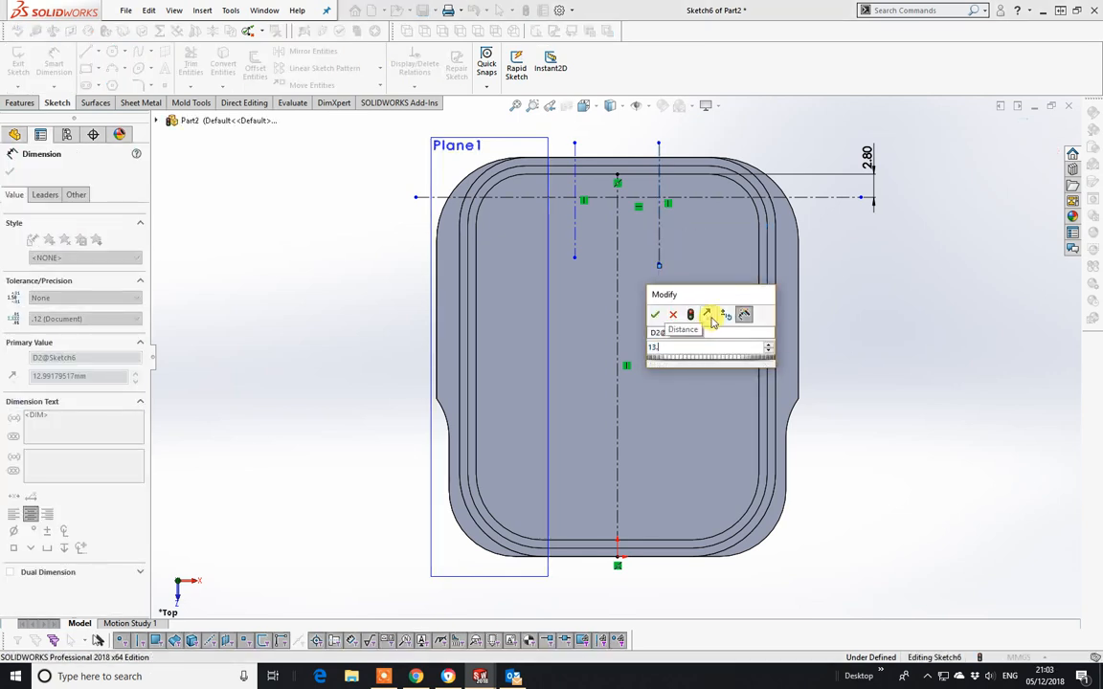
pyautogui.write('5')
pyautogui.press('Return')
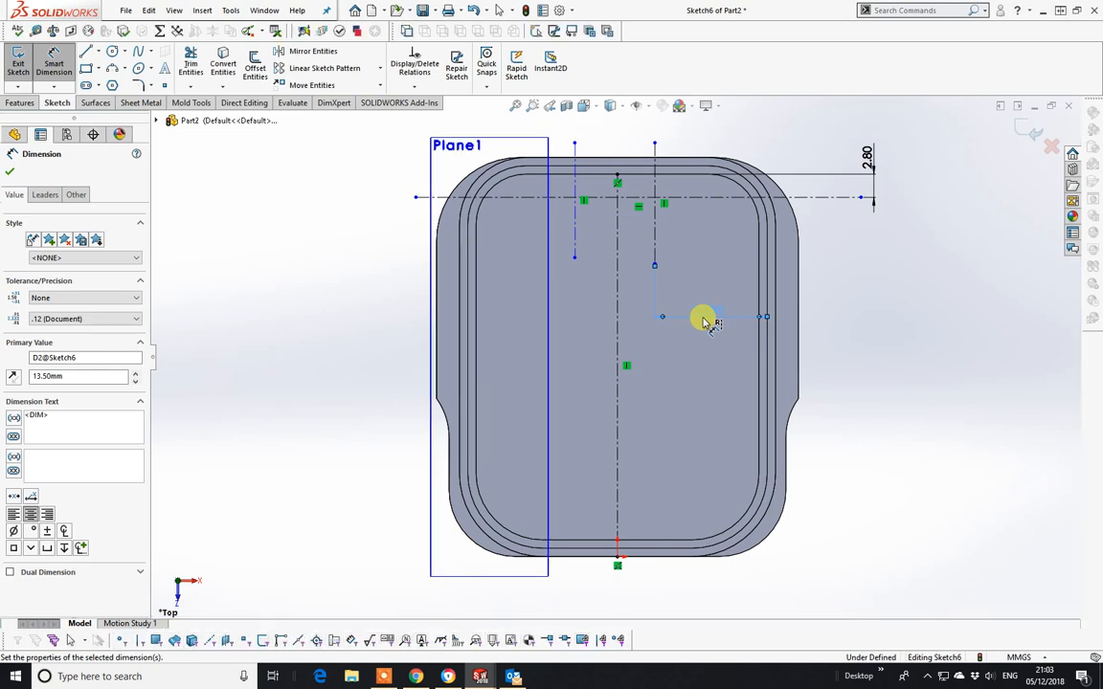
# - Dimension the left short vertical centerline 15 mm from the middle edge line of the case's left wall
pyautogui.click(469, 257)
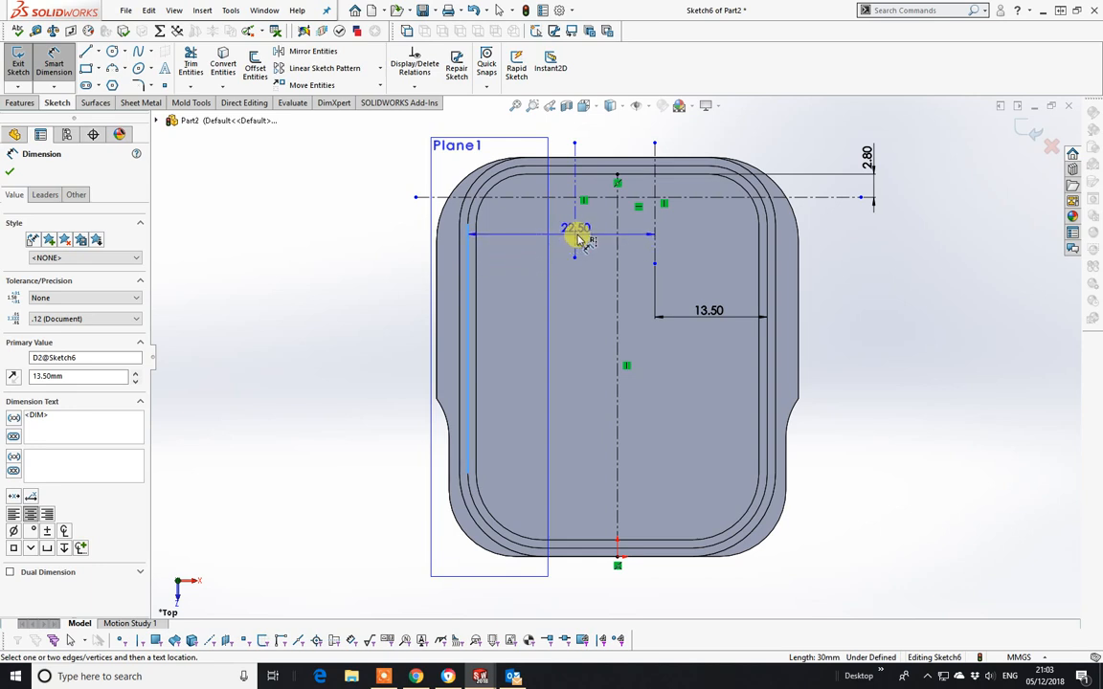
pyautogui.press('Escape')
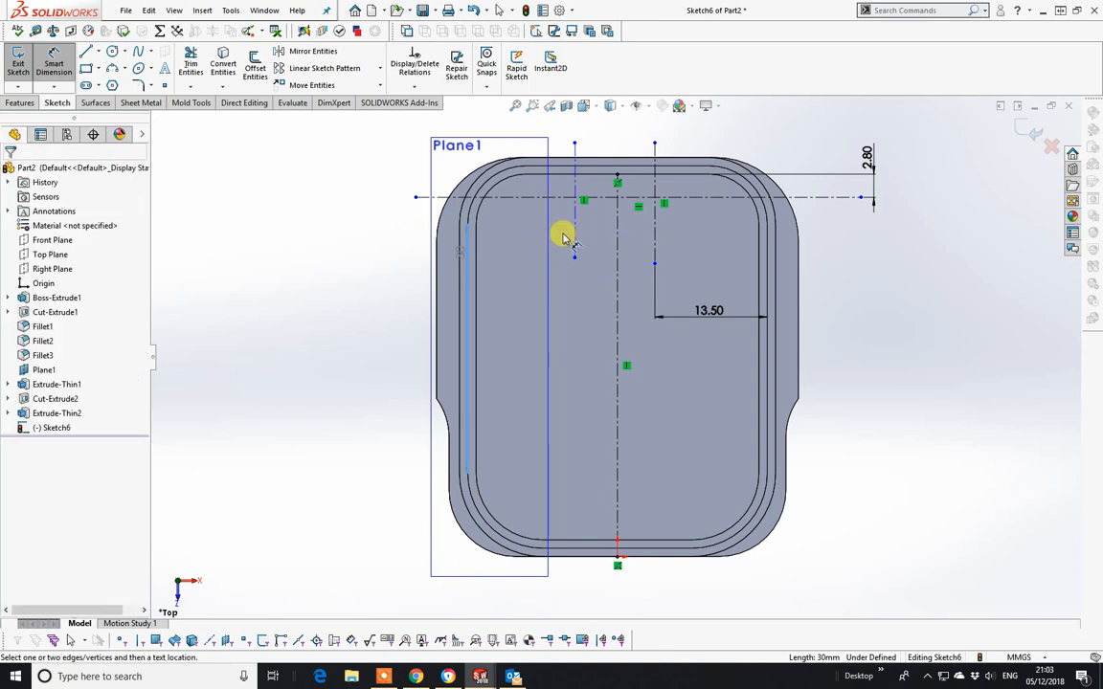
pyautogui.click(577, 240)
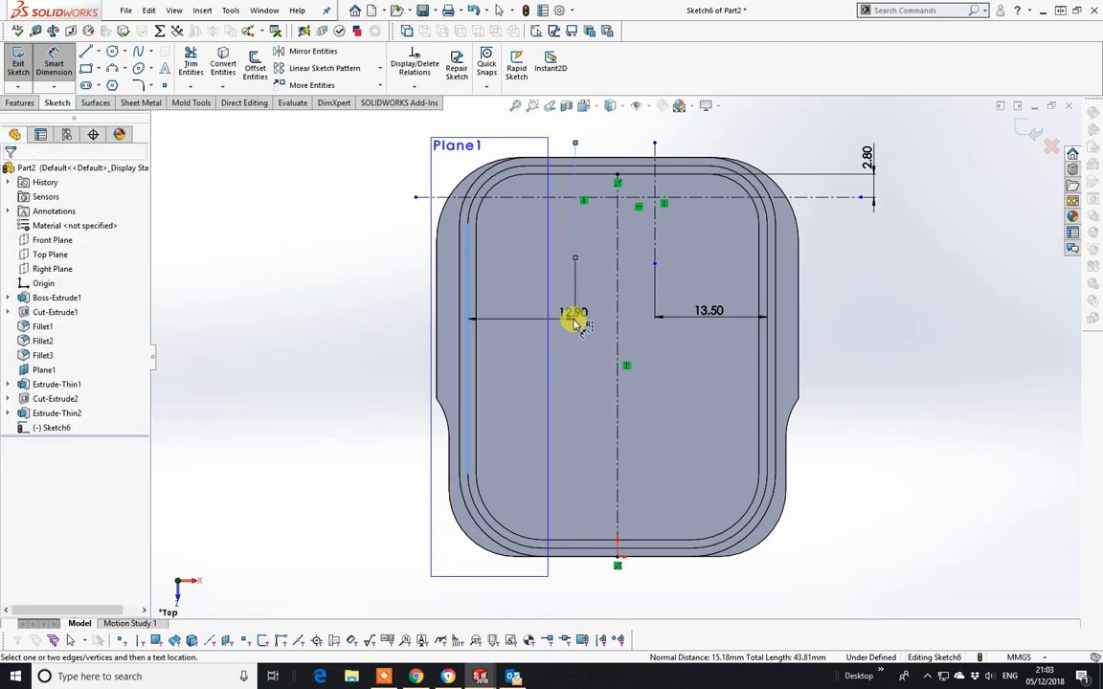
pyautogui.click(574, 323)
pyautogui.write('15')
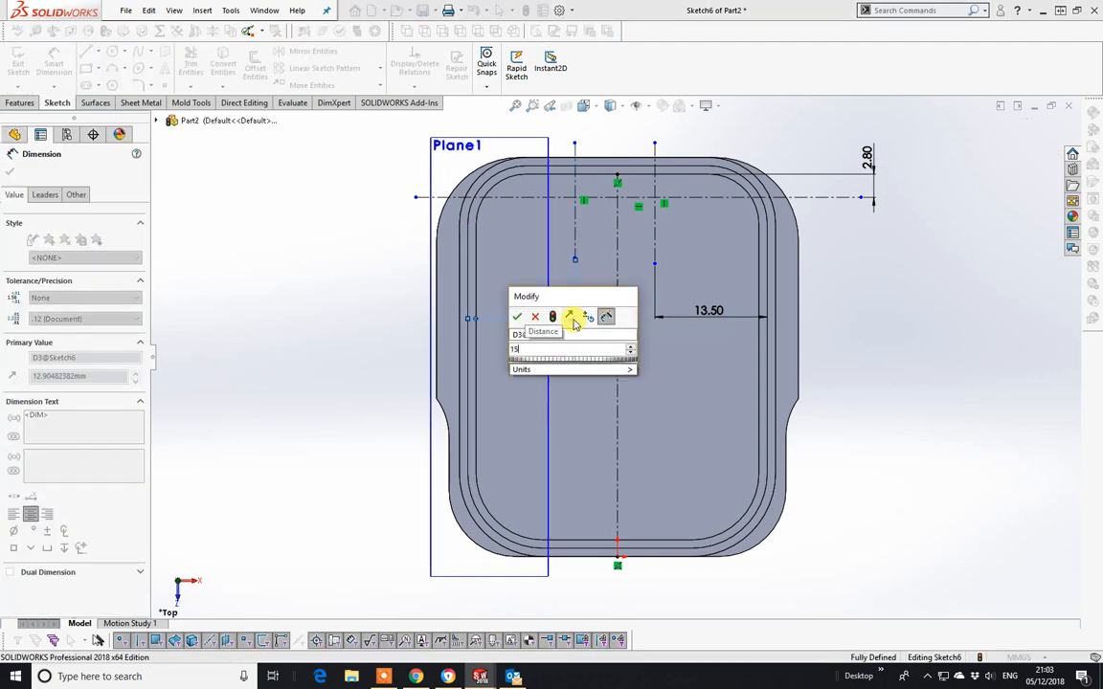
pyautogui.press('Return')
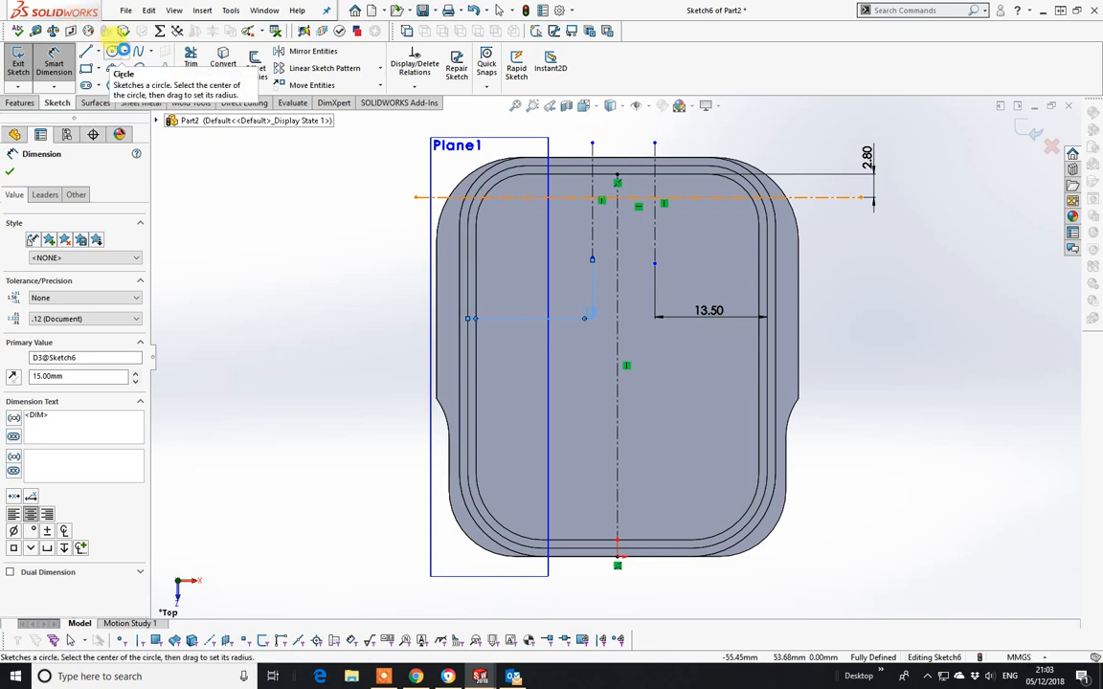
# - Sketch a perimeter circle of 3.75 mm radius tangent to the horizontal centerline and both short vertical centerlines
pyautogui.click(126, 53)
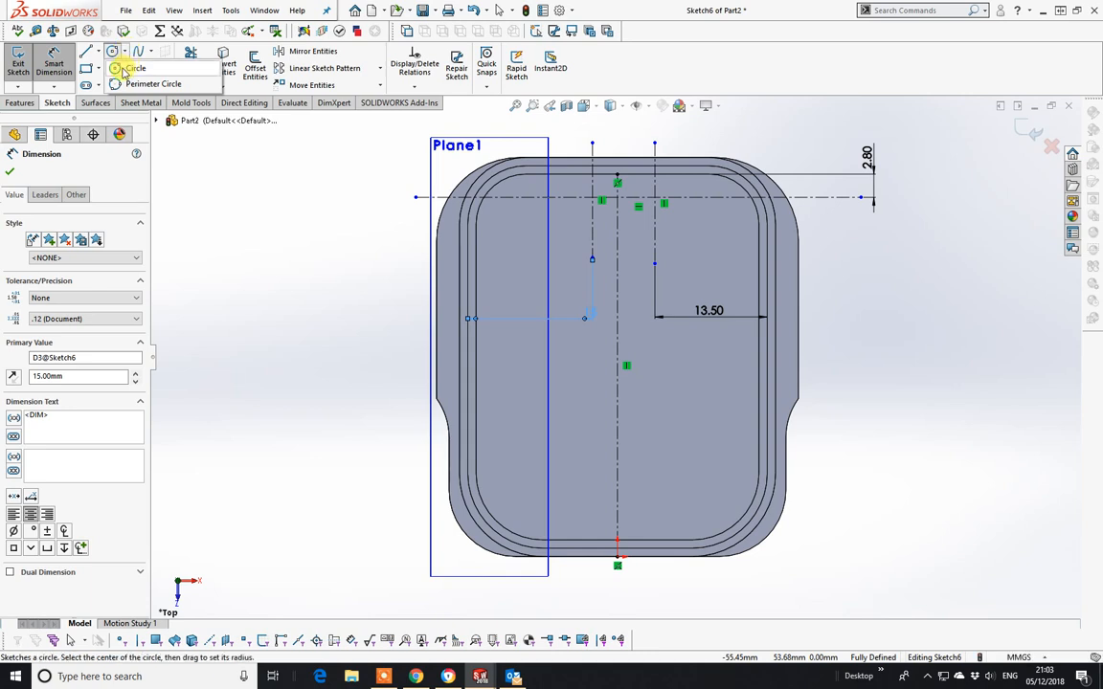
pyautogui.click(125, 69)
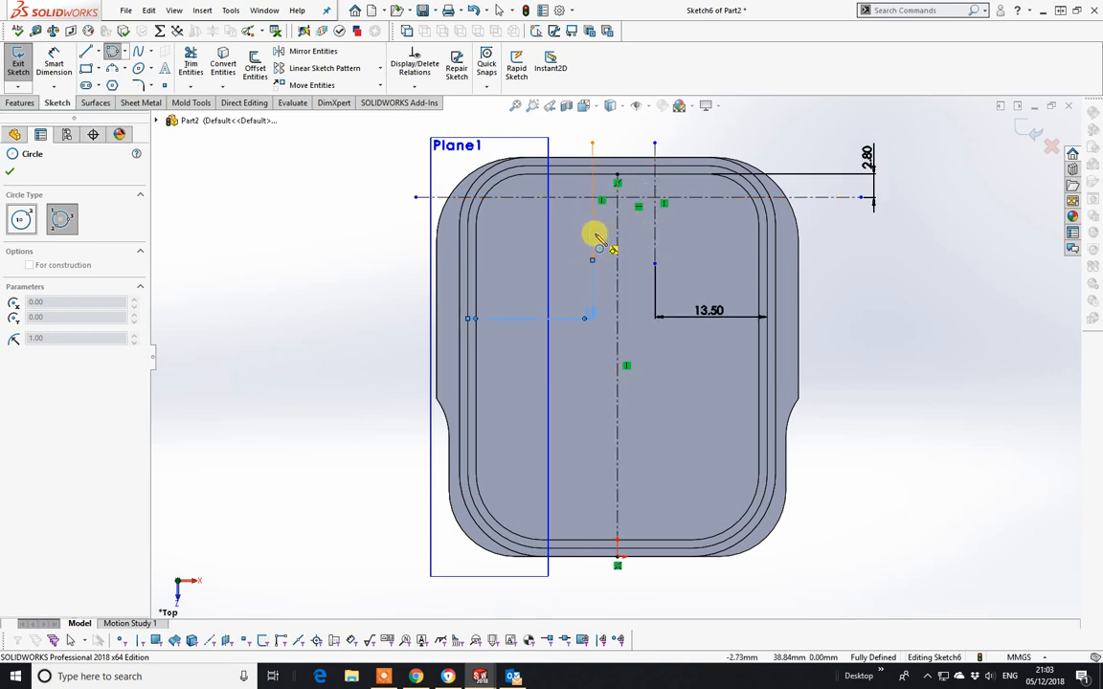
pyautogui.click(594, 232)
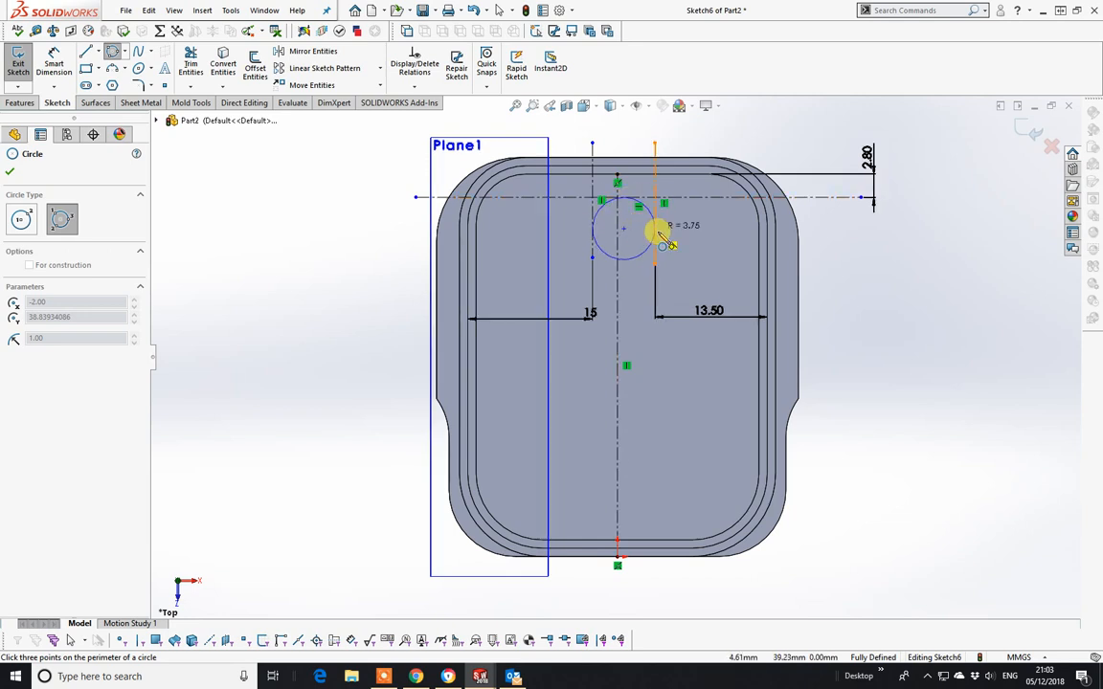
pyautogui.click(657, 233)
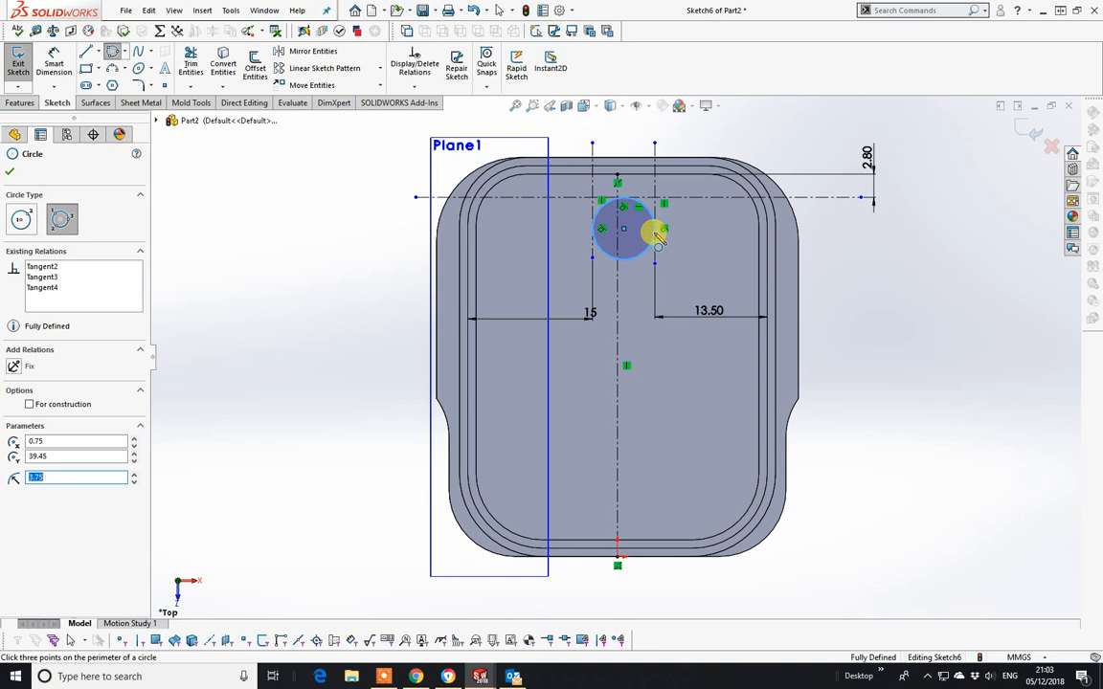
pyautogui.rightClick(657, 236)
pyautogui.click(688, 245)
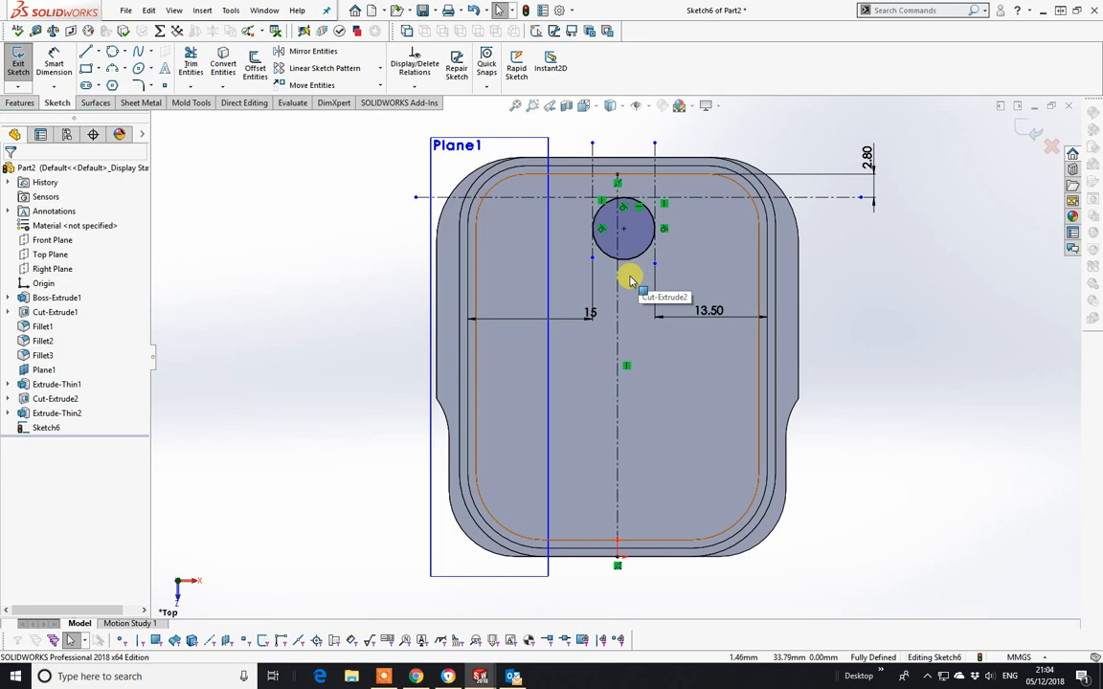
# - Set up a boss extrusion of the circle with Up To Surface, ending at the top rim face of the case wall
pyautogui.moveTo(721, 284); pyautogui.dragTo(682, 189, button='middle')
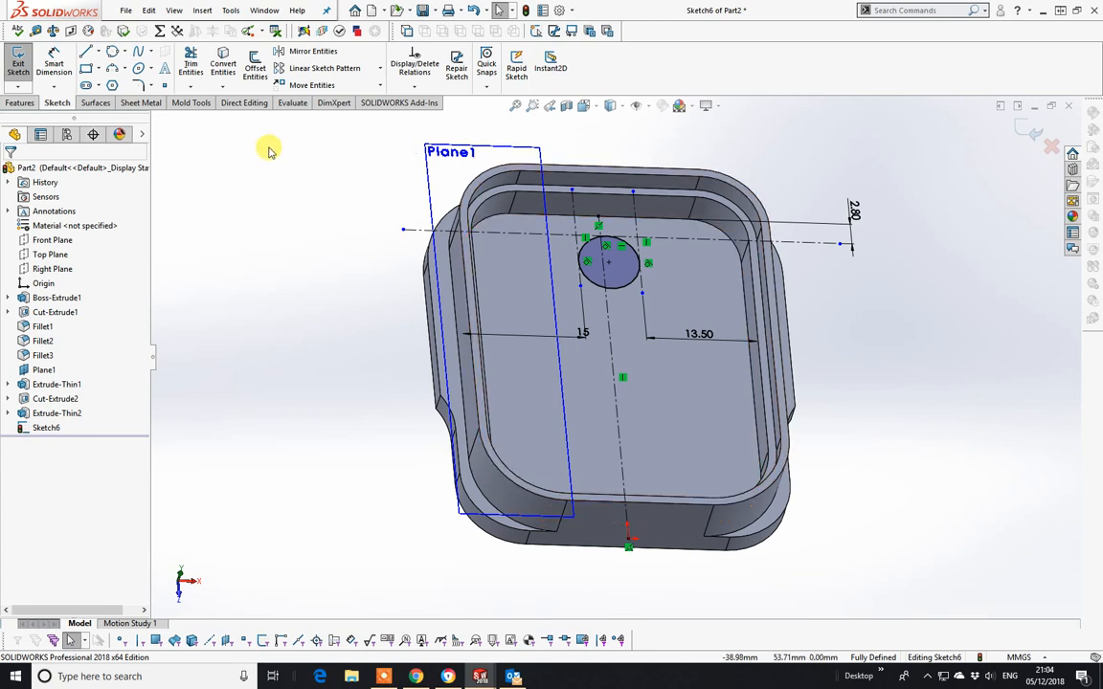
pyautogui.click(27, 103)
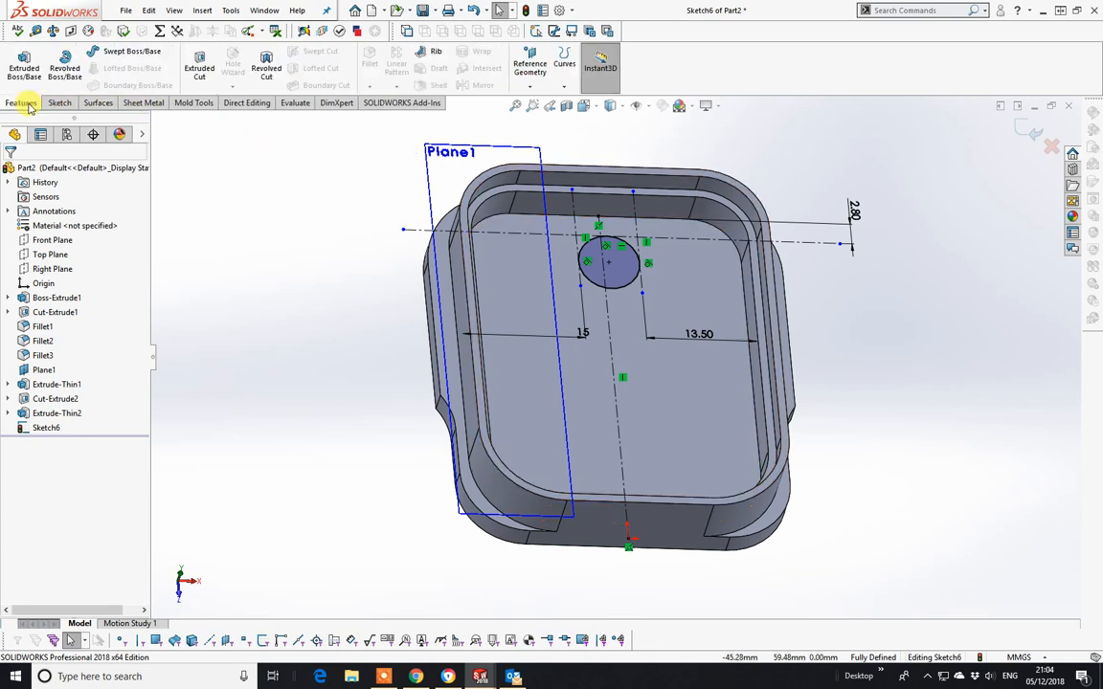
pyautogui.click(25, 65)
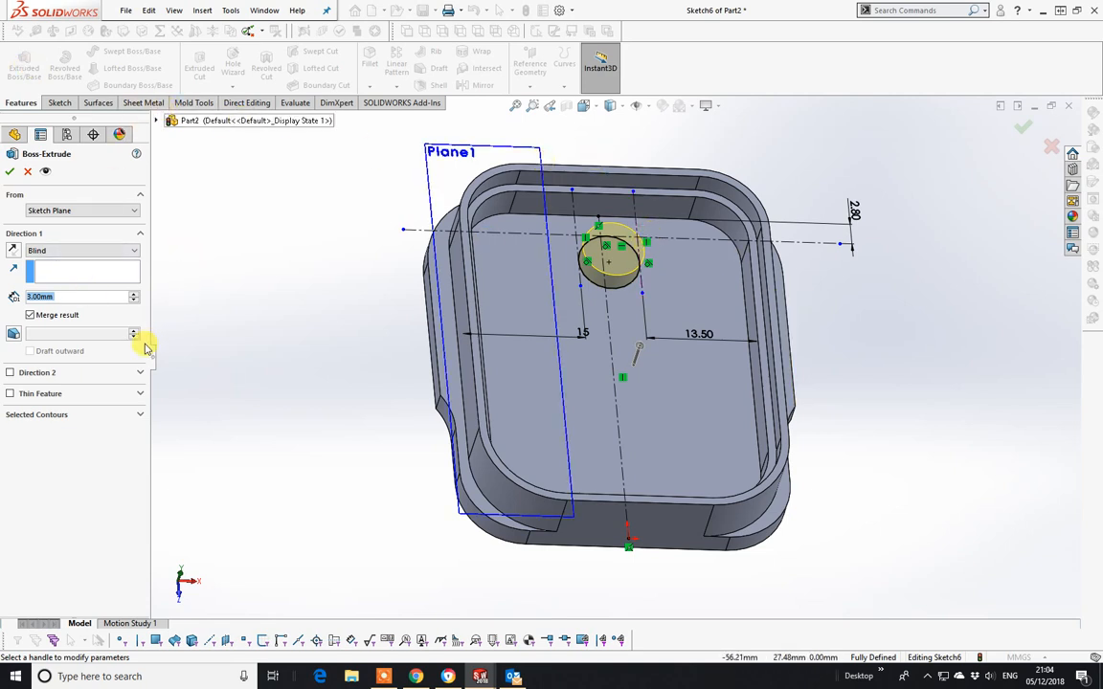
pyautogui.click(78, 250)
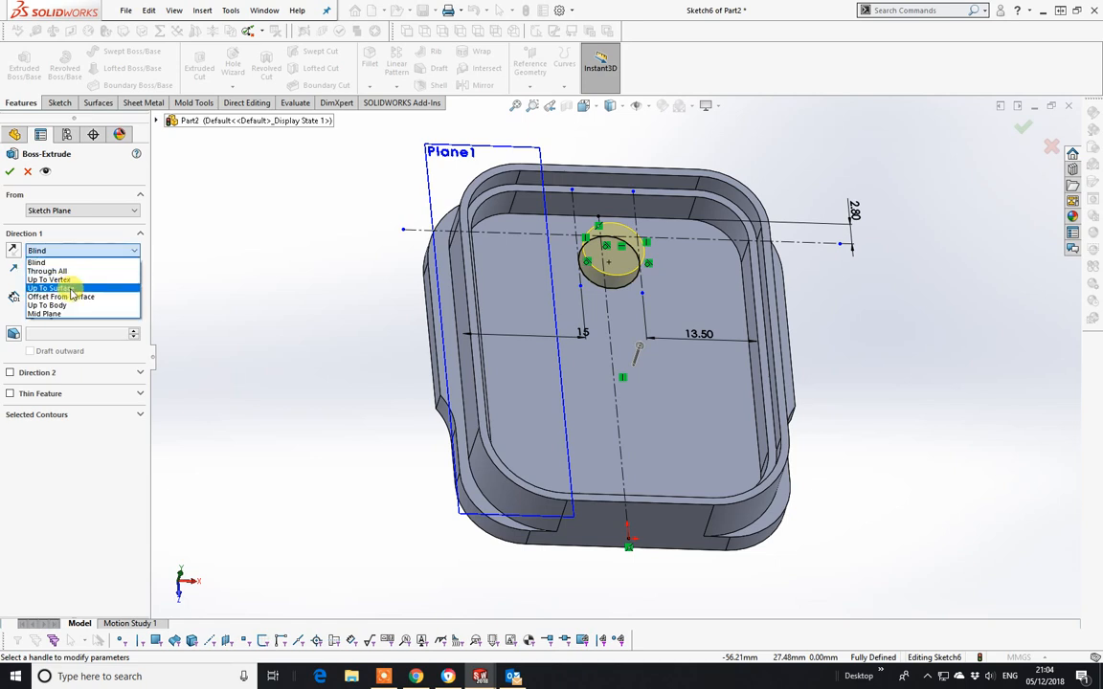
pyautogui.click(72, 288)
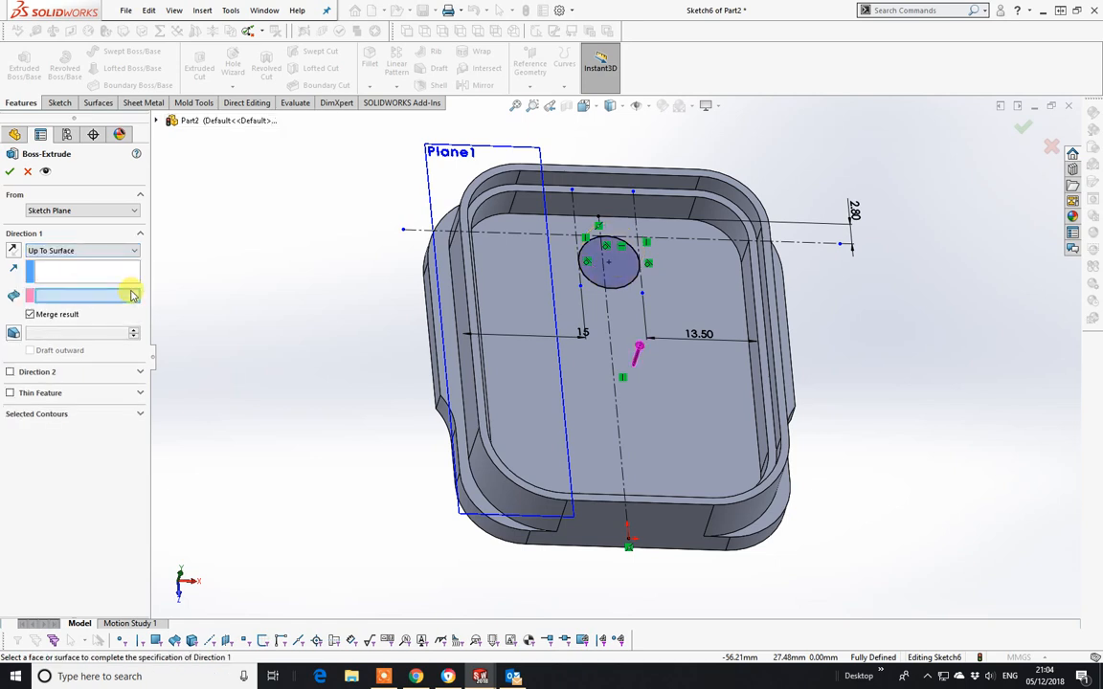
pyautogui.click(610, 173)
pyautogui.moveTo(689, 298); pyautogui.dragTo(678, 239, button='middle')
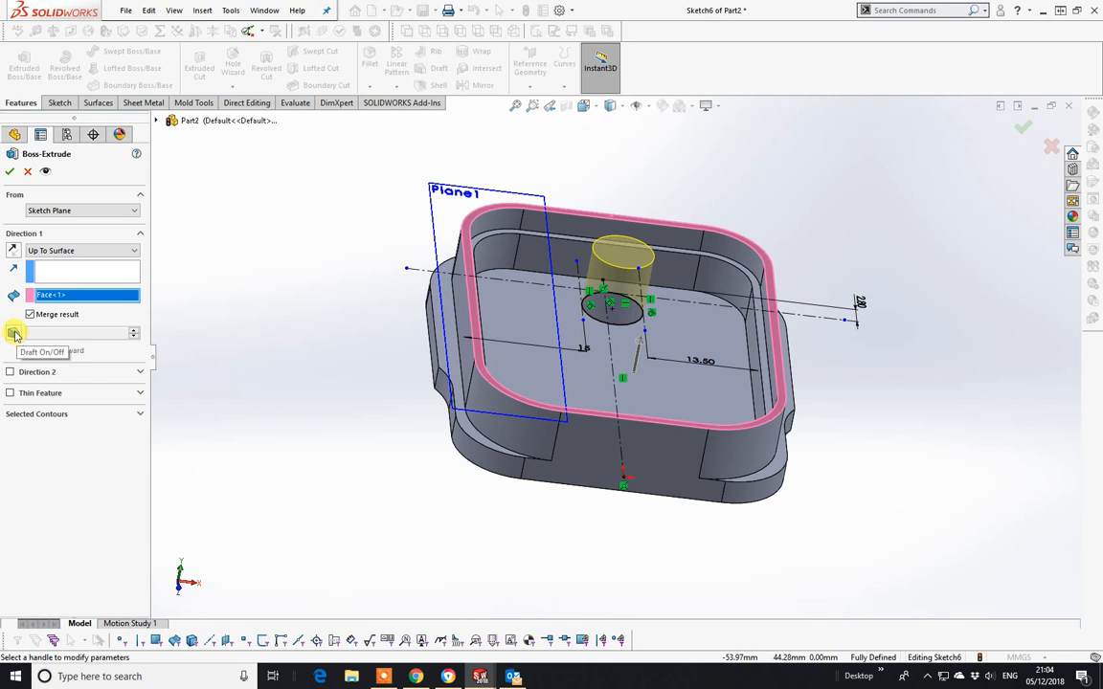
# - Give the boss extrusion a 1° draft and a 1 mm one-direction thin wall reversed to the inside, and create it
pyautogui.click(14, 332)
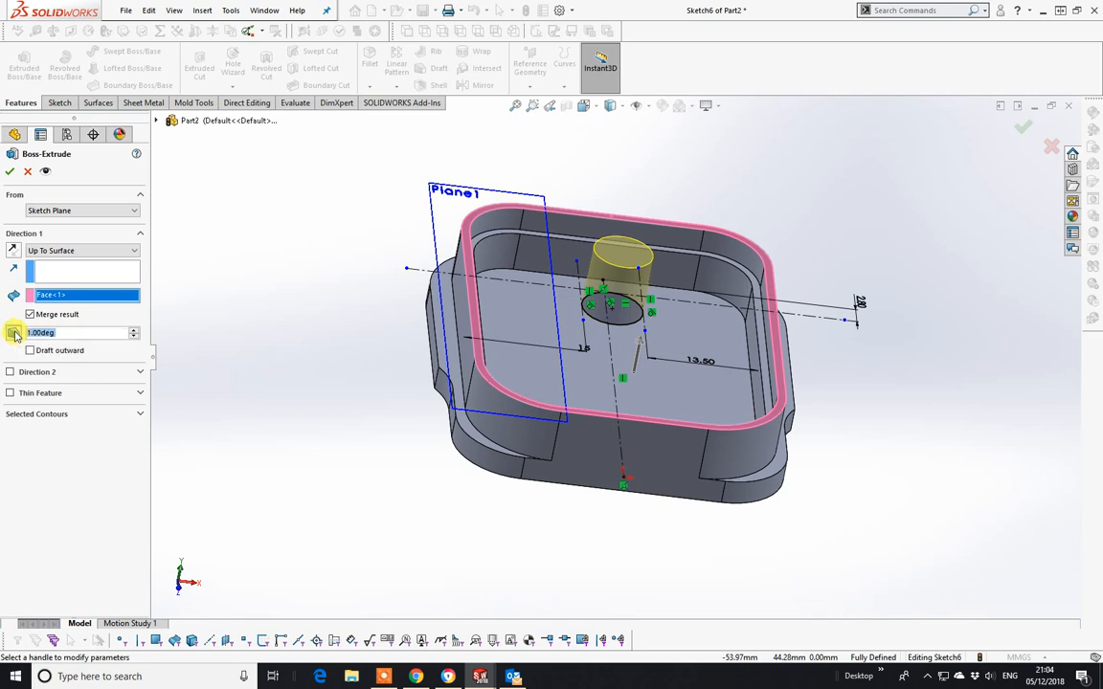
pyautogui.click(10, 393)
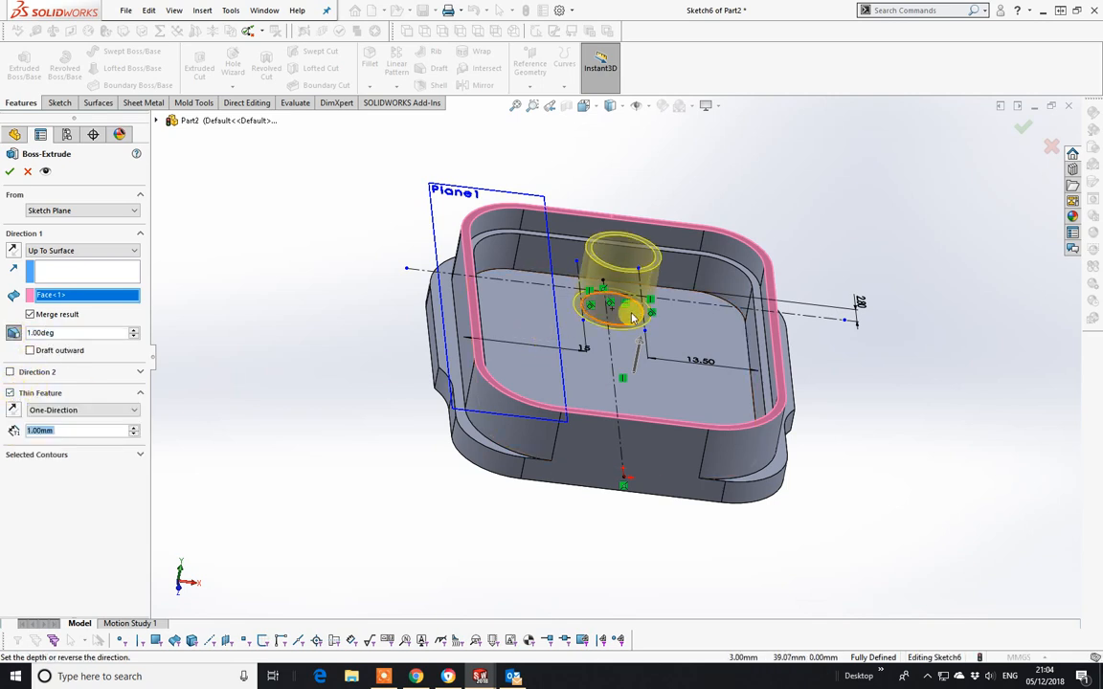
pyautogui.click(13, 410)
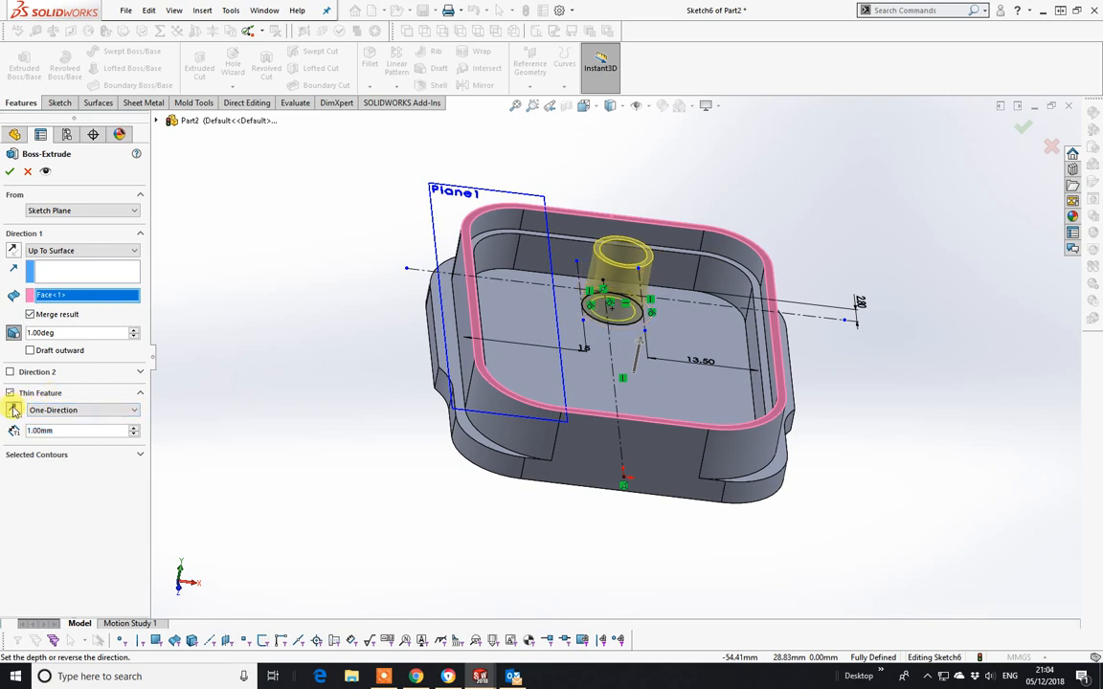
pyautogui.click(10, 173)
# - Section the case through the hollow boss, parallel to the Front Plane at -38 mm, and examine its wall profile from the front
pyautogui.moveTo(652, 246); pyautogui.dragTo(675, 314, button='middle')
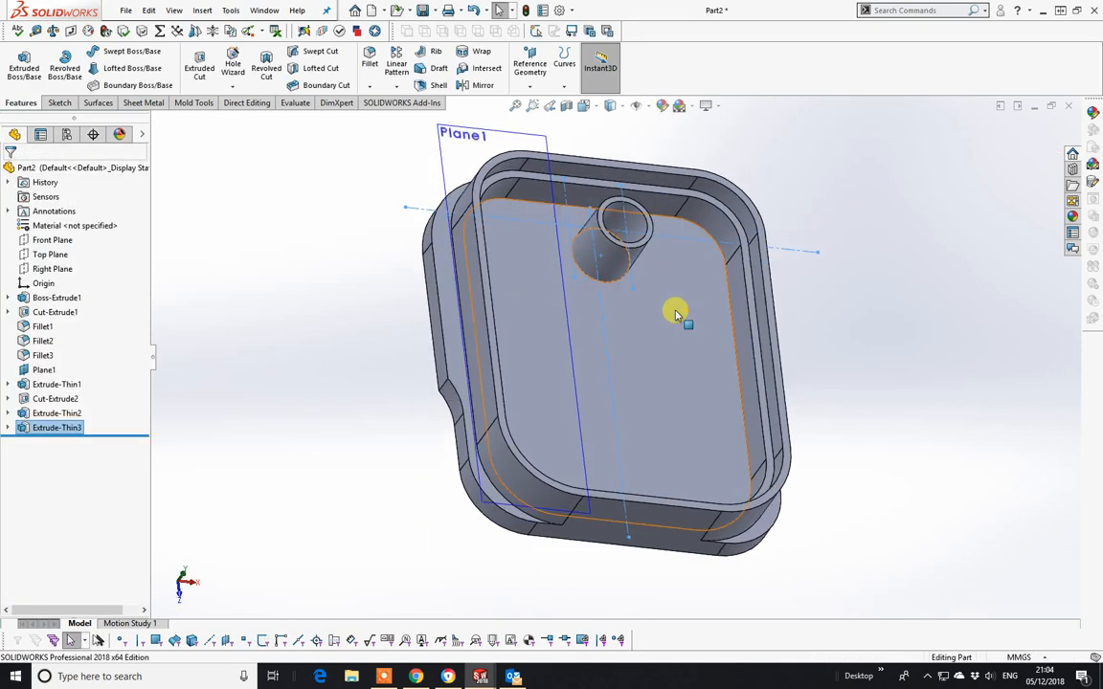
pyautogui.click(566, 107)
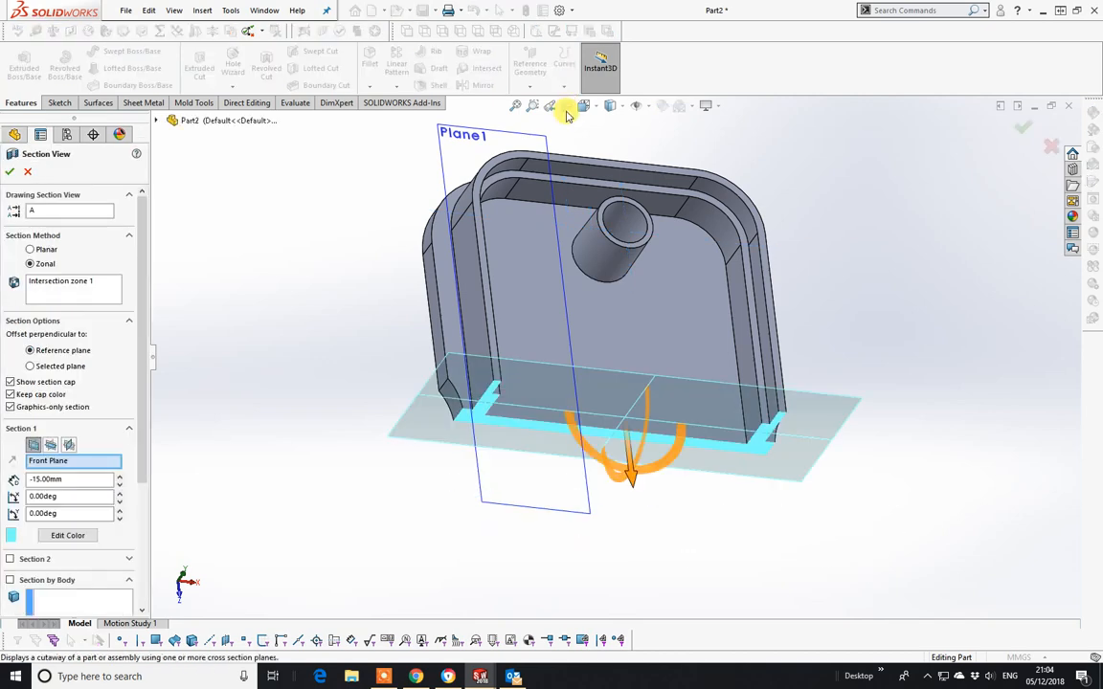
pyautogui.moveTo(628, 467); pyautogui.dragTo(625, 306)
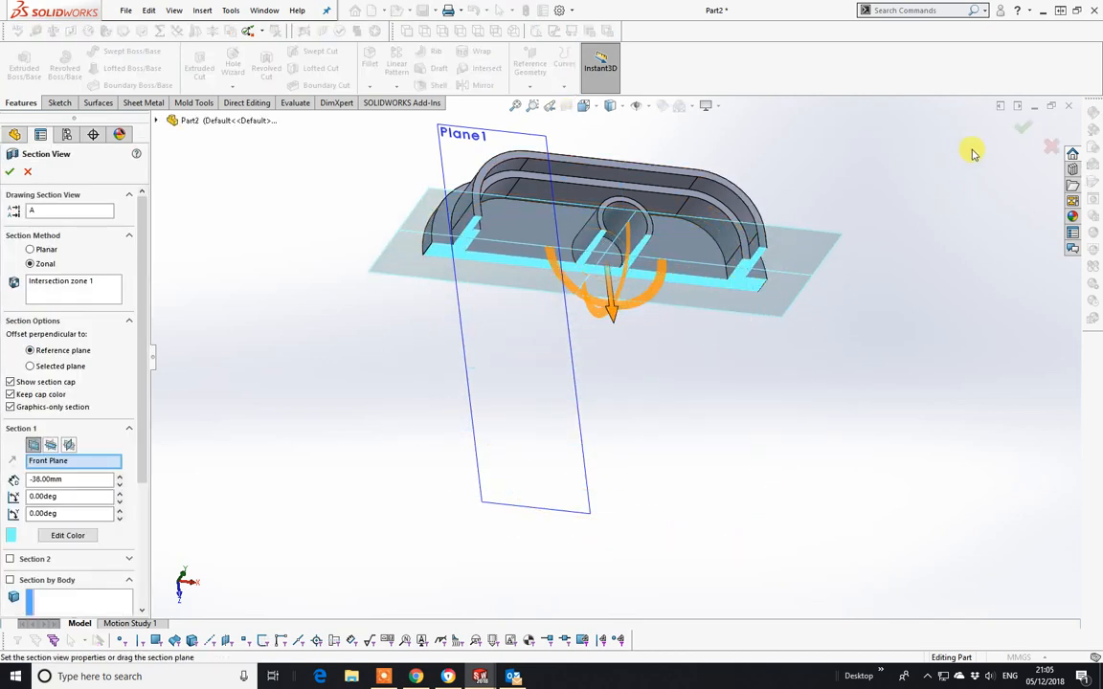
pyautogui.click(1020, 127)
pyautogui.press('space')
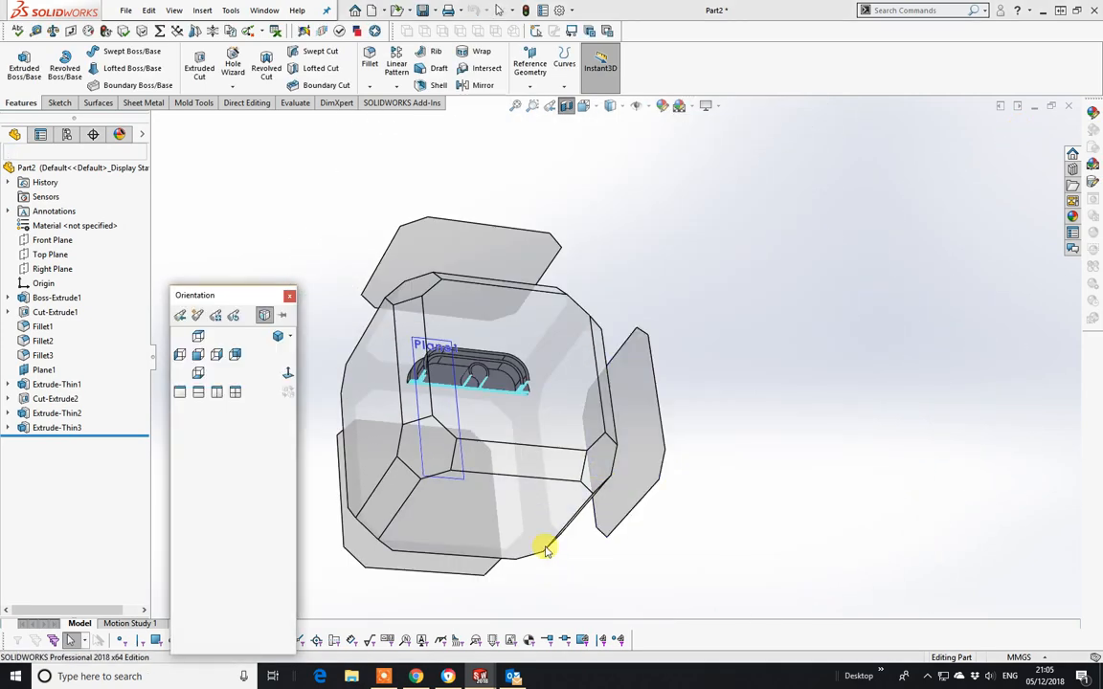
pyautogui.hotkey('ctrl', '1')
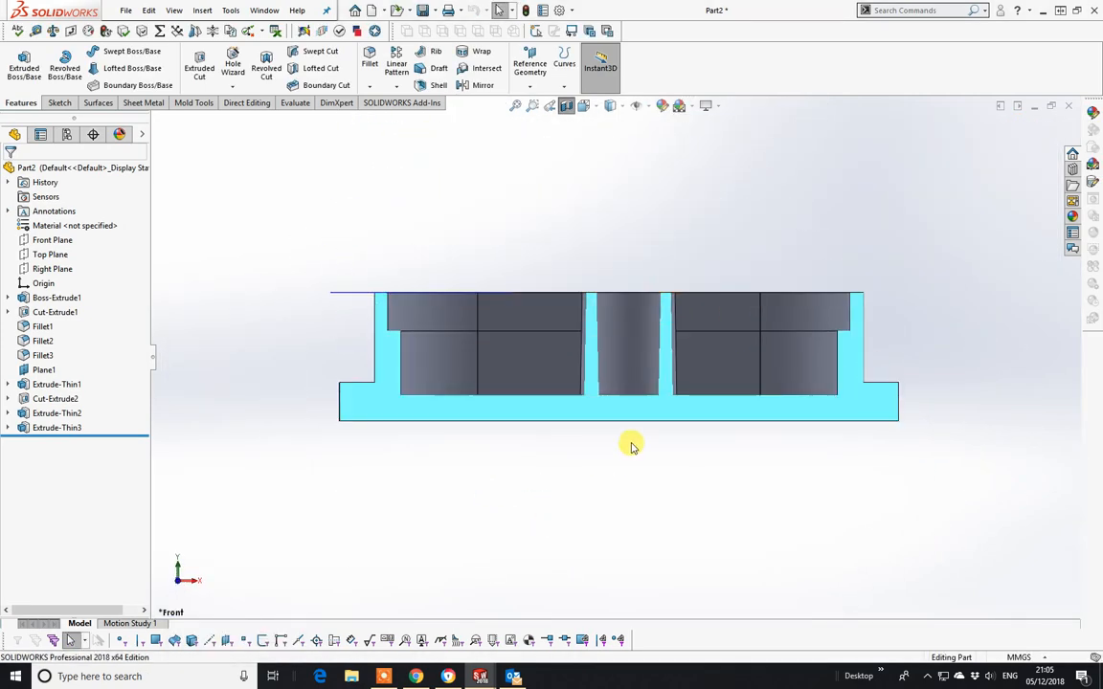
pyautogui.scroll(-5, 644, 426)
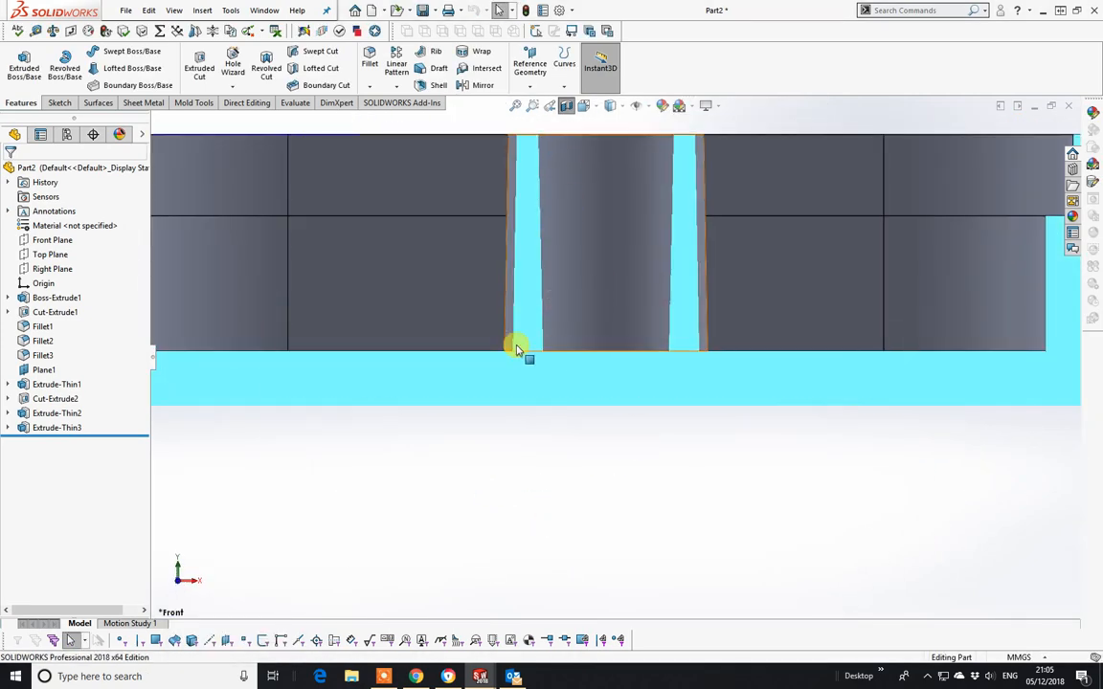
pyautogui.scroll(5, 586, 306)
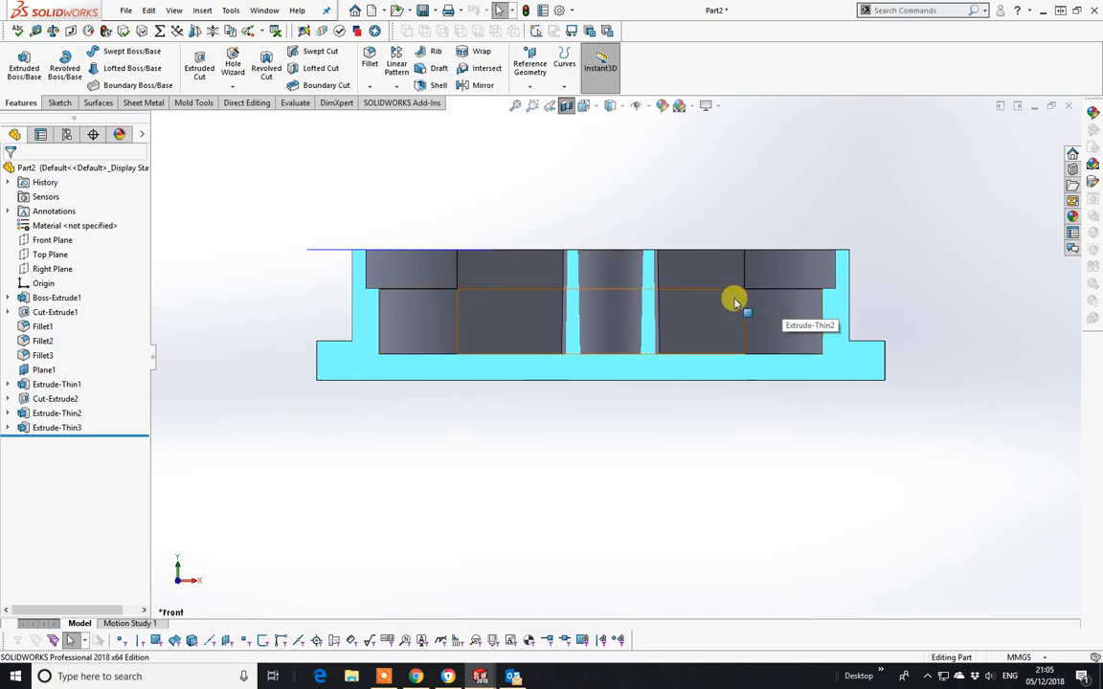
pyautogui.click(566, 106)
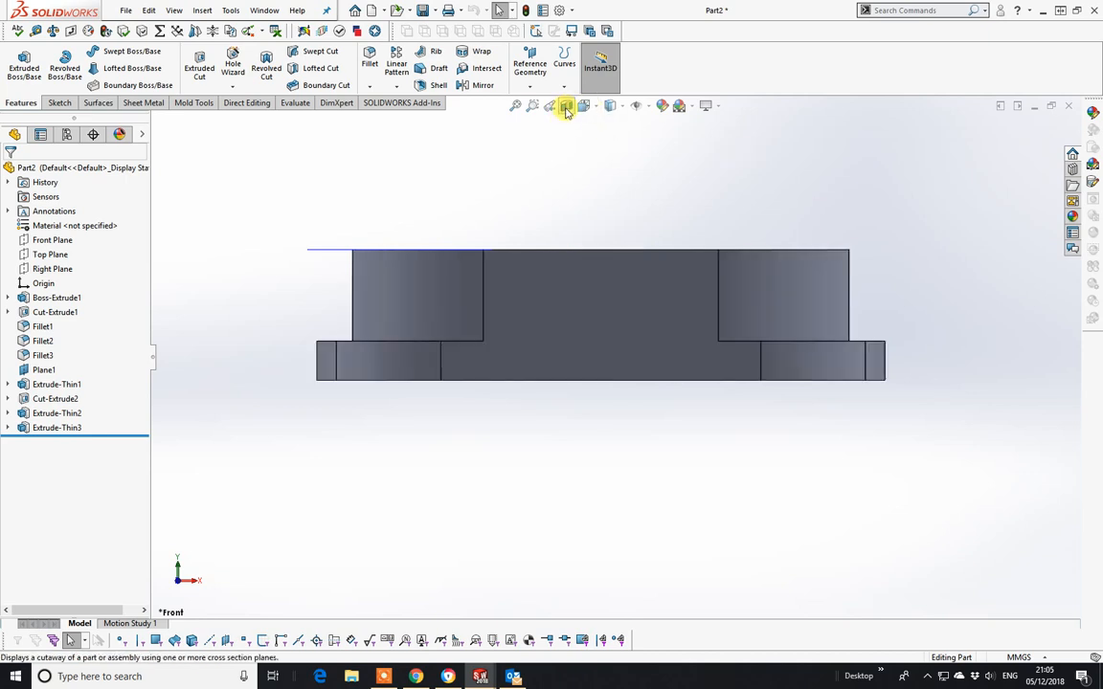
# - Open a new sketch on the inner floor of the case, viewed from the top
pyautogui.press('space')
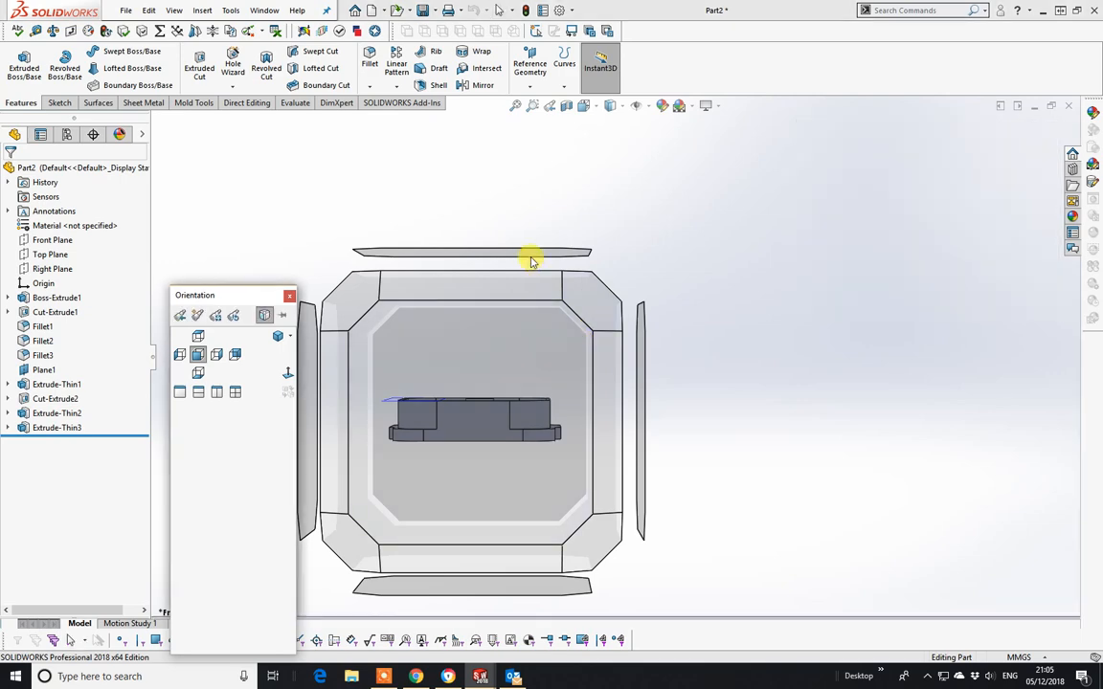
pyautogui.click(529, 253)
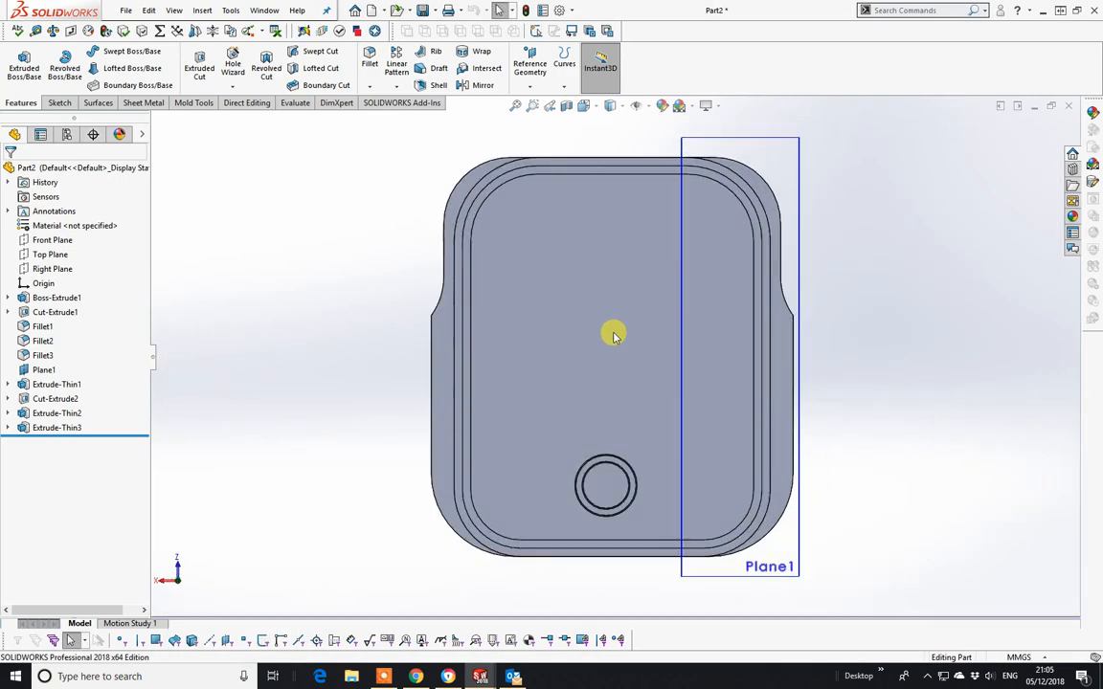
pyautogui.moveTo(630, 347); pyautogui.dragTo(617, 469, button='middle')
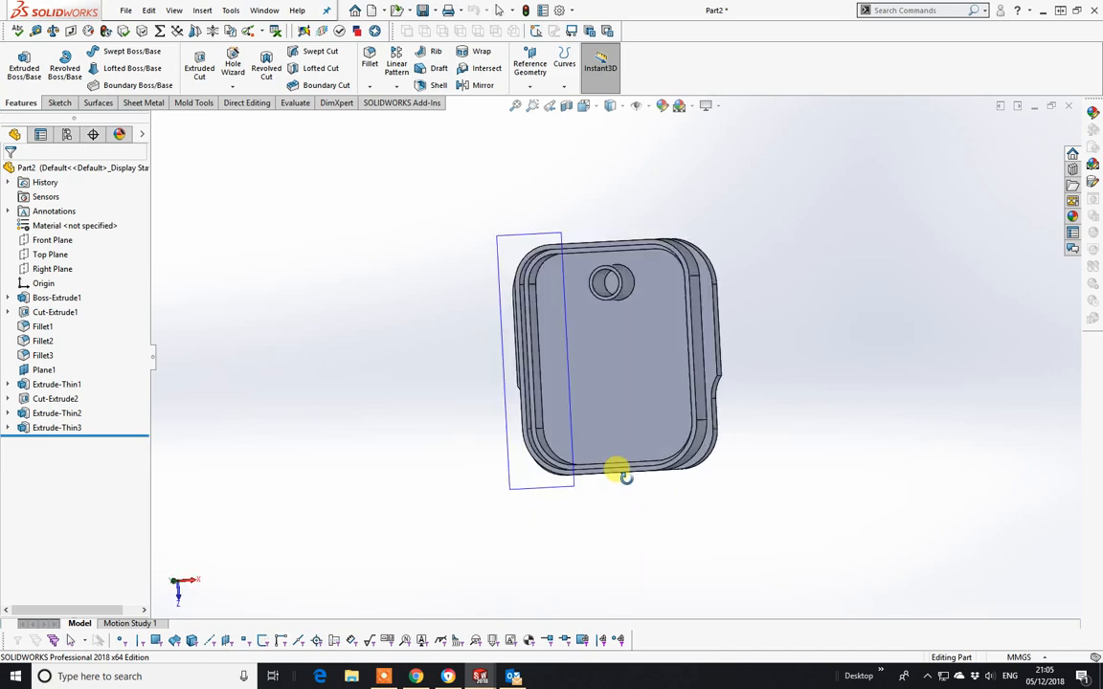
pyautogui.press('space')
pyautogui.click(519, 452)
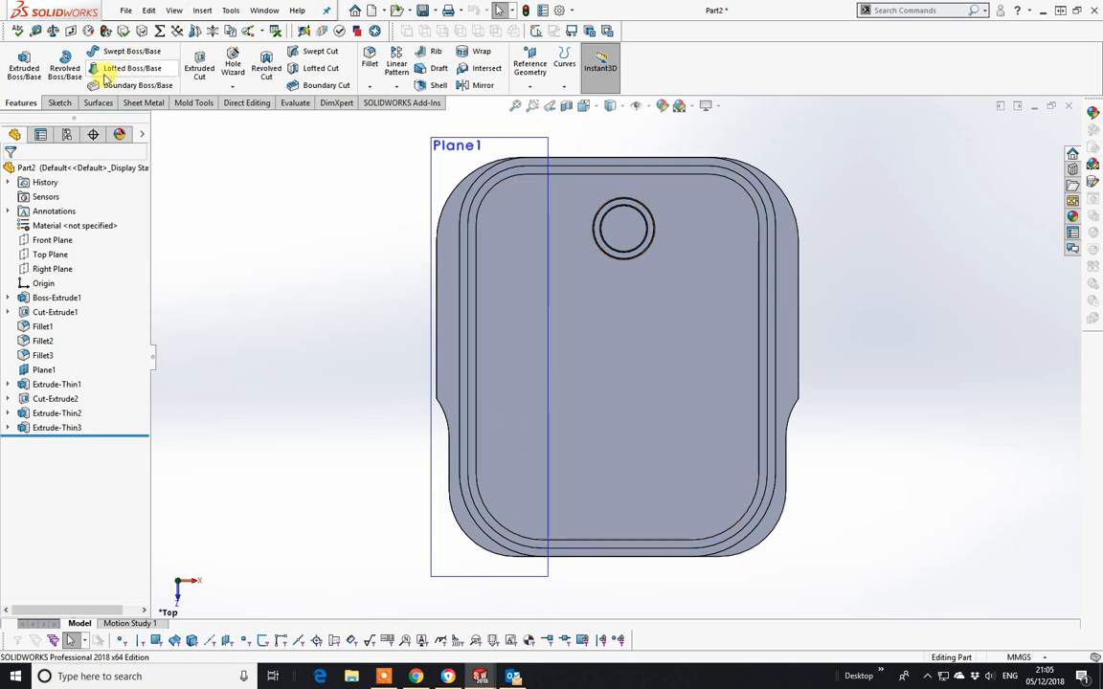
pyautogui.click(57, 102)
pyautogui.click(17, 60)
pyautogui.click(686, 356)
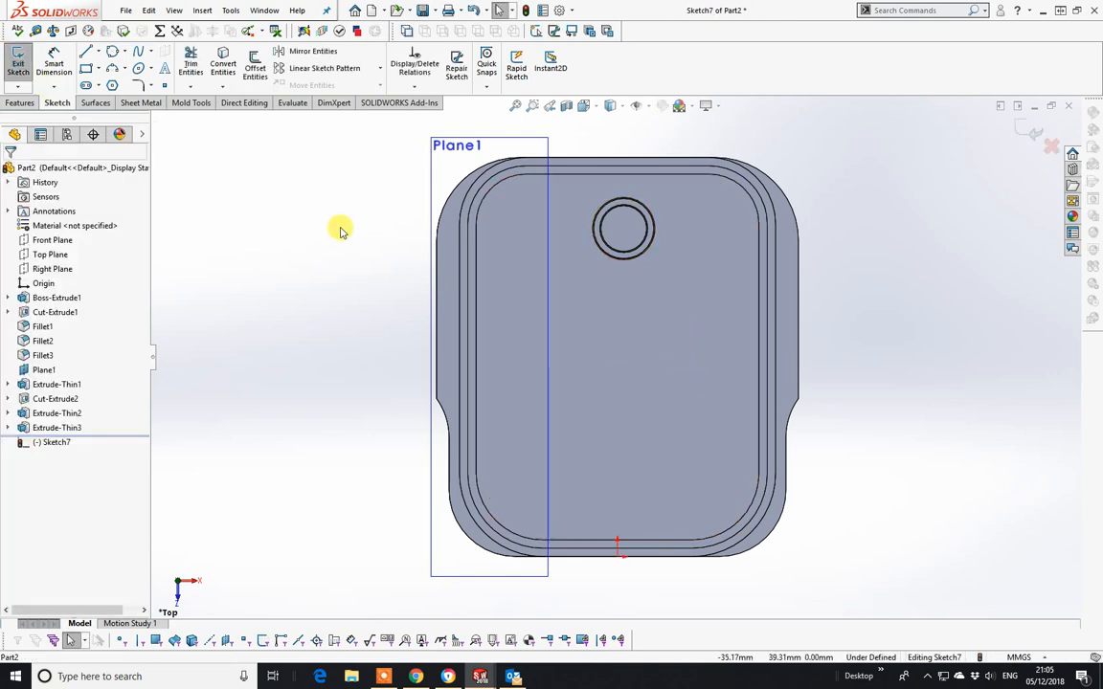
# - Draw a vertical construction centerline between the origin and the midpoint of the inner floor's upper edge, keeping the top view
pyautogui.click(101, 51)
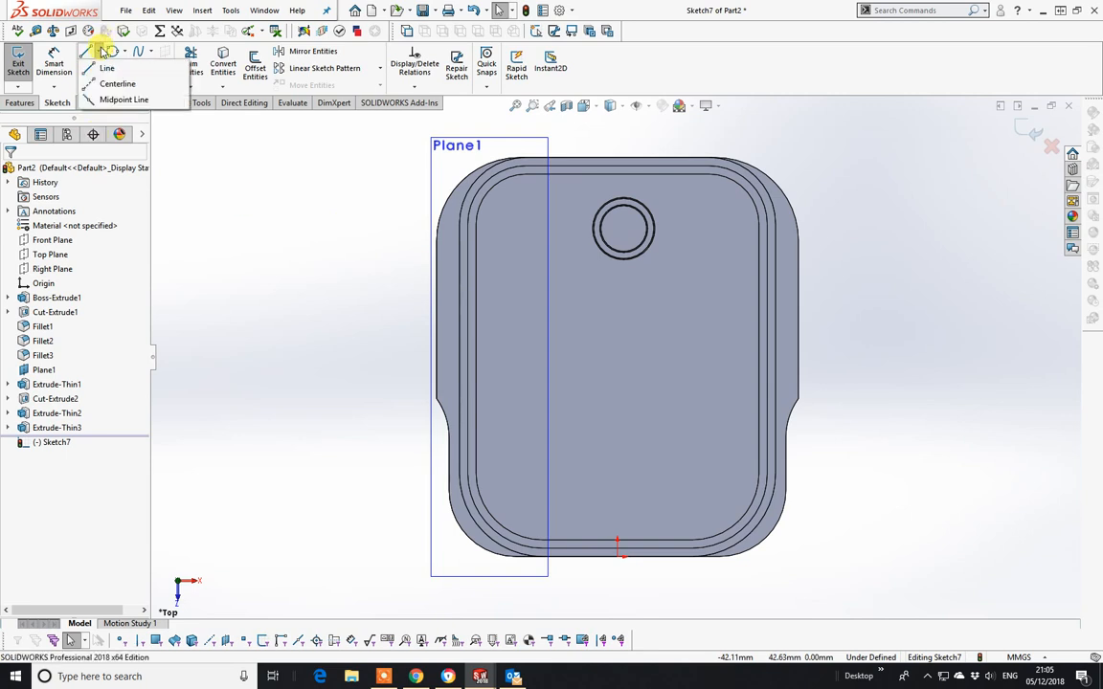
pyautogui.click(115, 83)
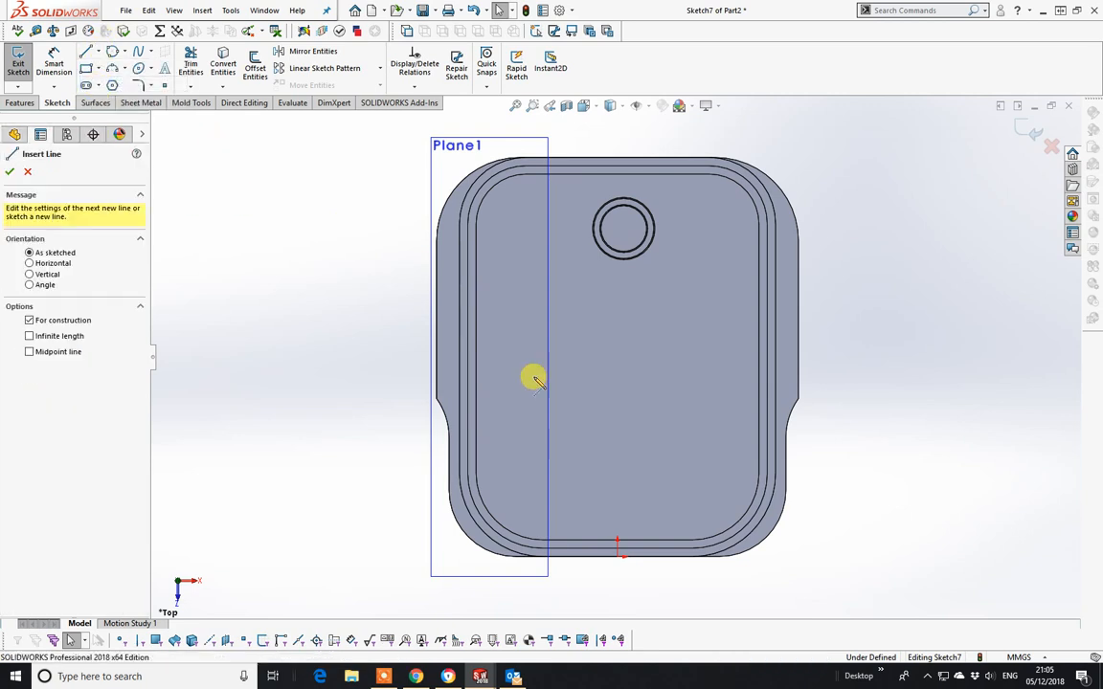
pyautogui.click(617, 551)
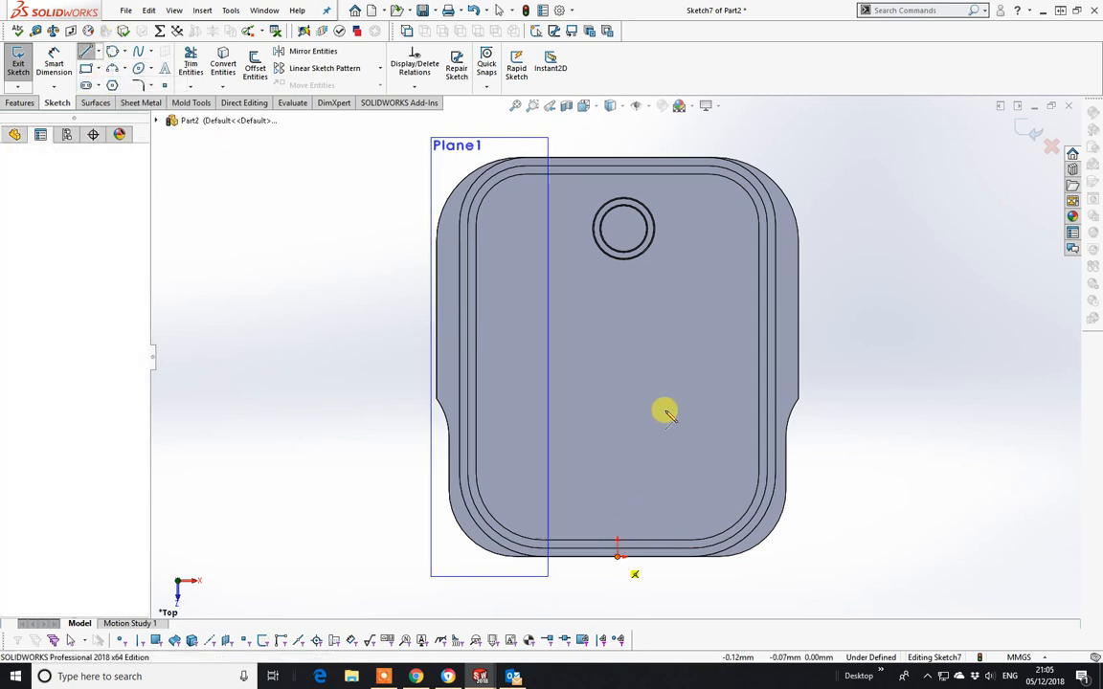
pyautogui.click(616, 174)
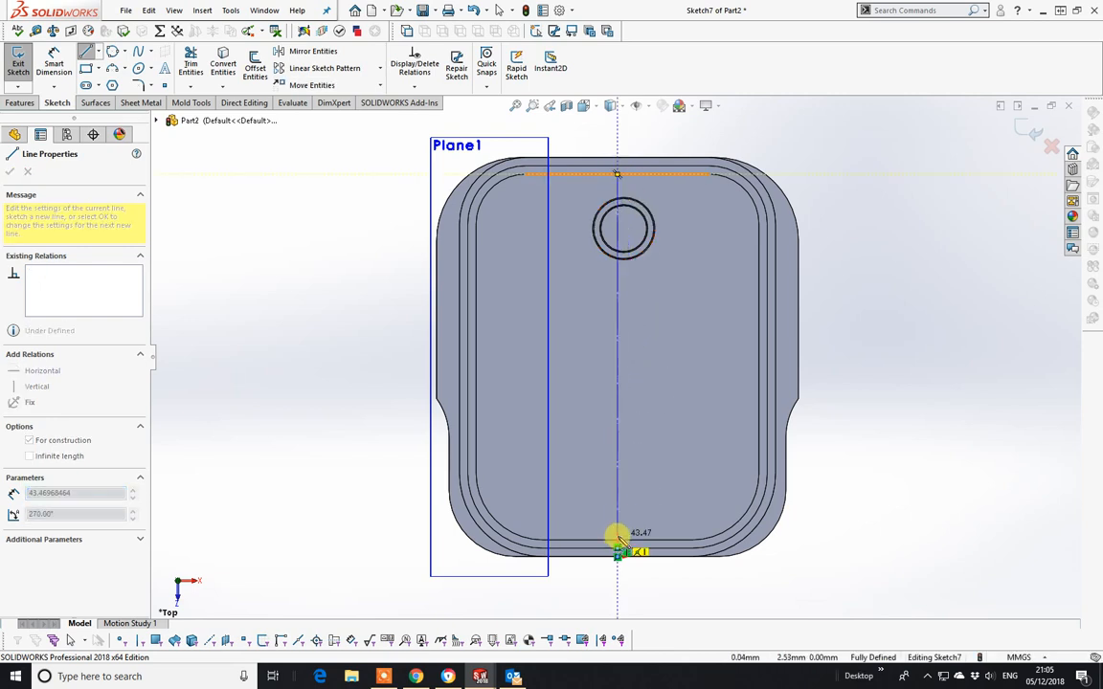
pyautogui.moveTo(621, 547)
pyautogui.mouseDown(button='middle')
pyautogui.moveTo(622, 467)
pyautogui.moveTo(624, 560)
pyautogui.mouseUp(button='middle')
pyautogui.click(623, 560)
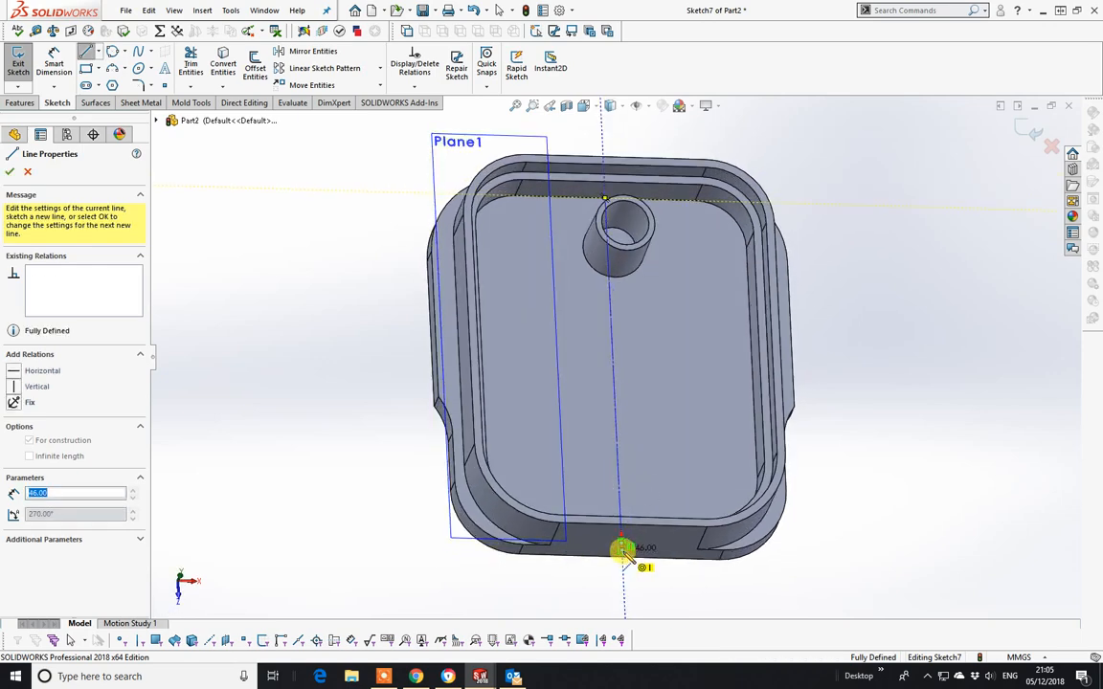
pyautogui.rightClick(623, 559)
pyautogui.click(658, 532)
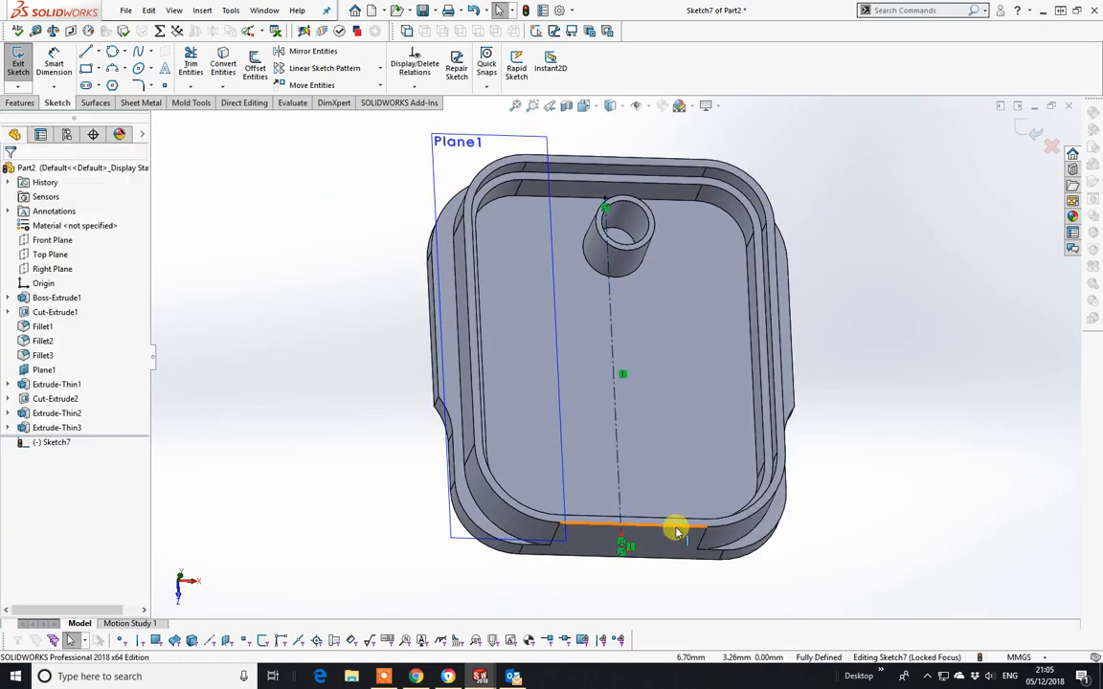
pyautogui.moveTo(660, 450); pyautogui.dragTo(640, 472, button='middle')
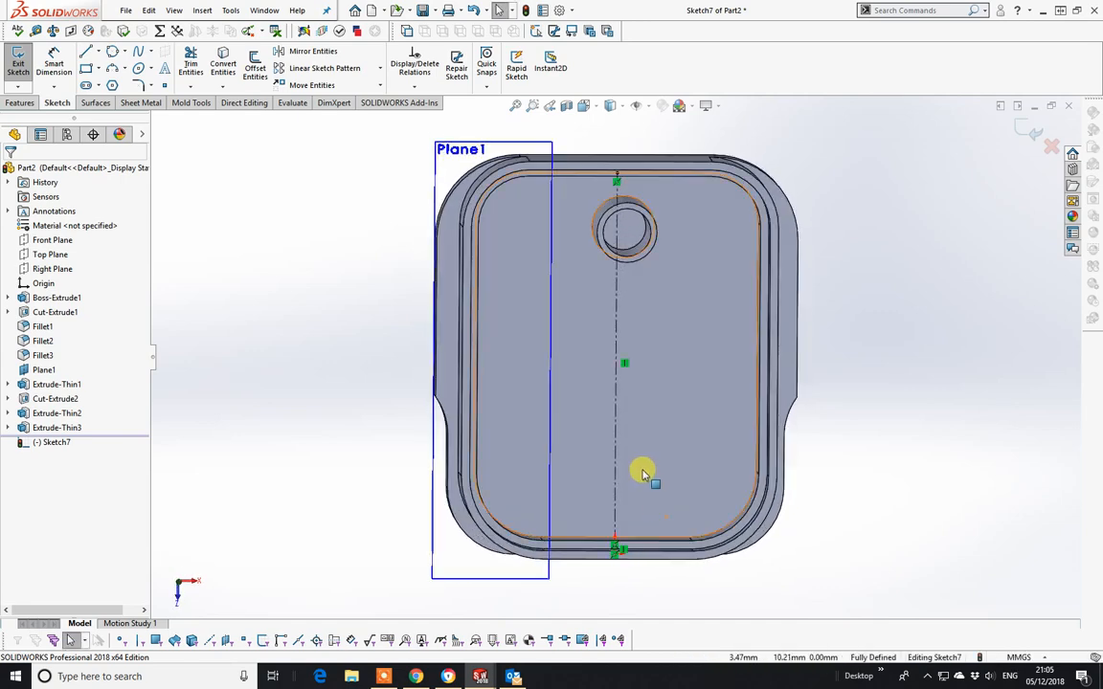
pyautogui.press('space')
pyautogui.click(532, 466)
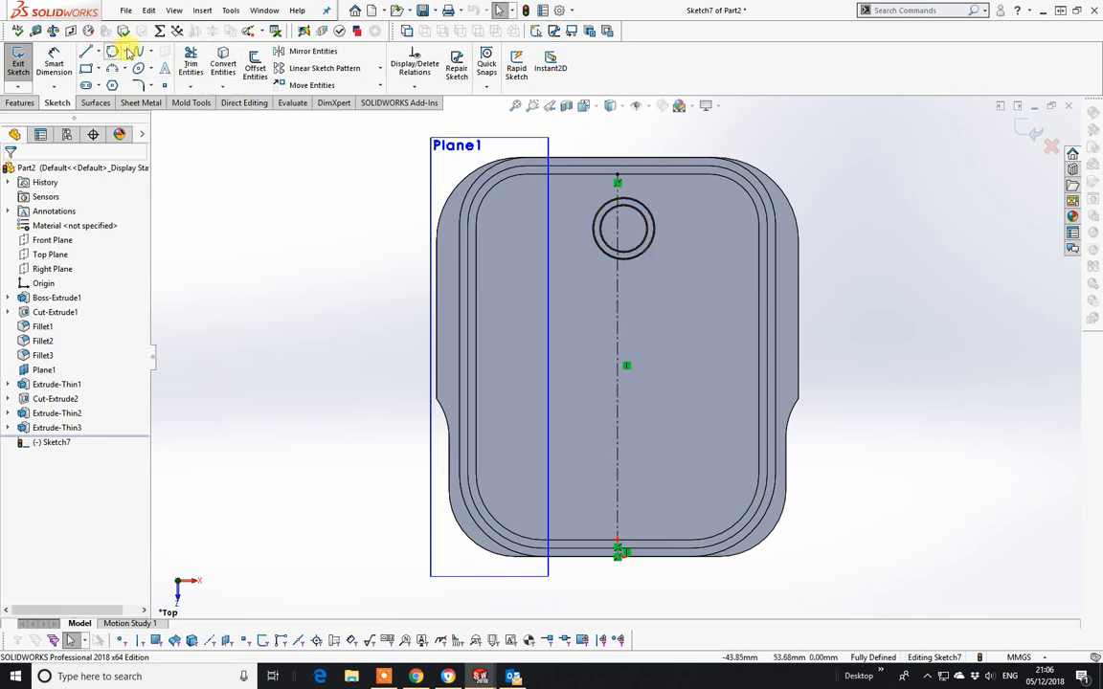
# - Sketch a circle just right of the centerline near the middle of the floor, with a 3.5 mm radius
pyautogui.click(125, 53)
pyautogui.click(111, 66)
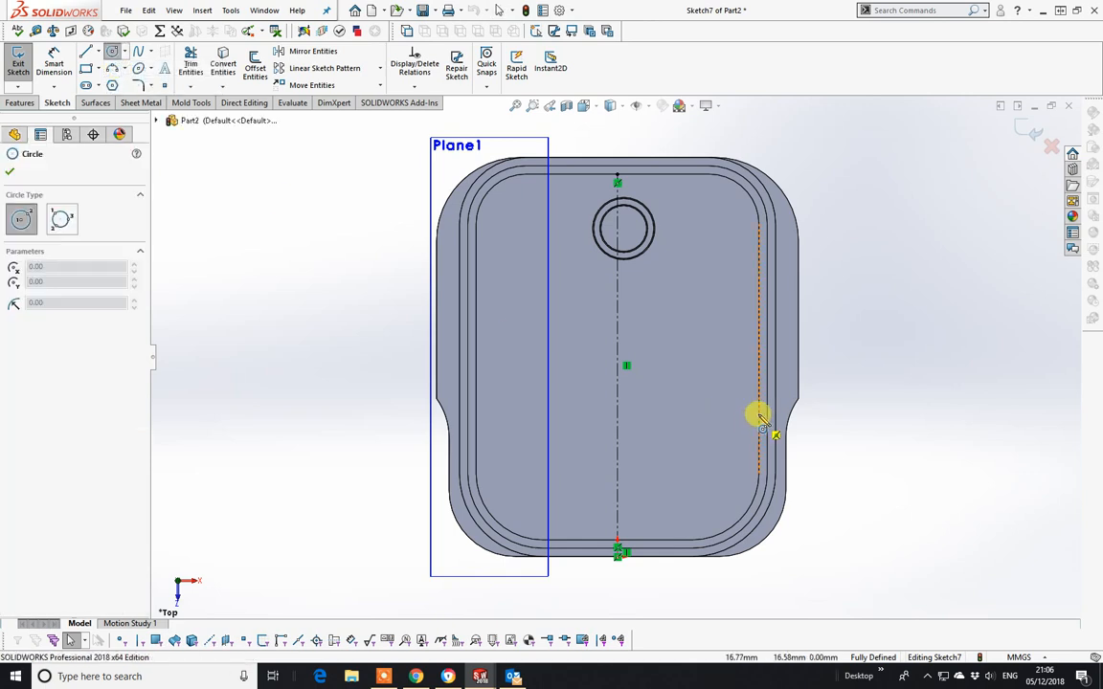
pyautogui.click(660, 375)
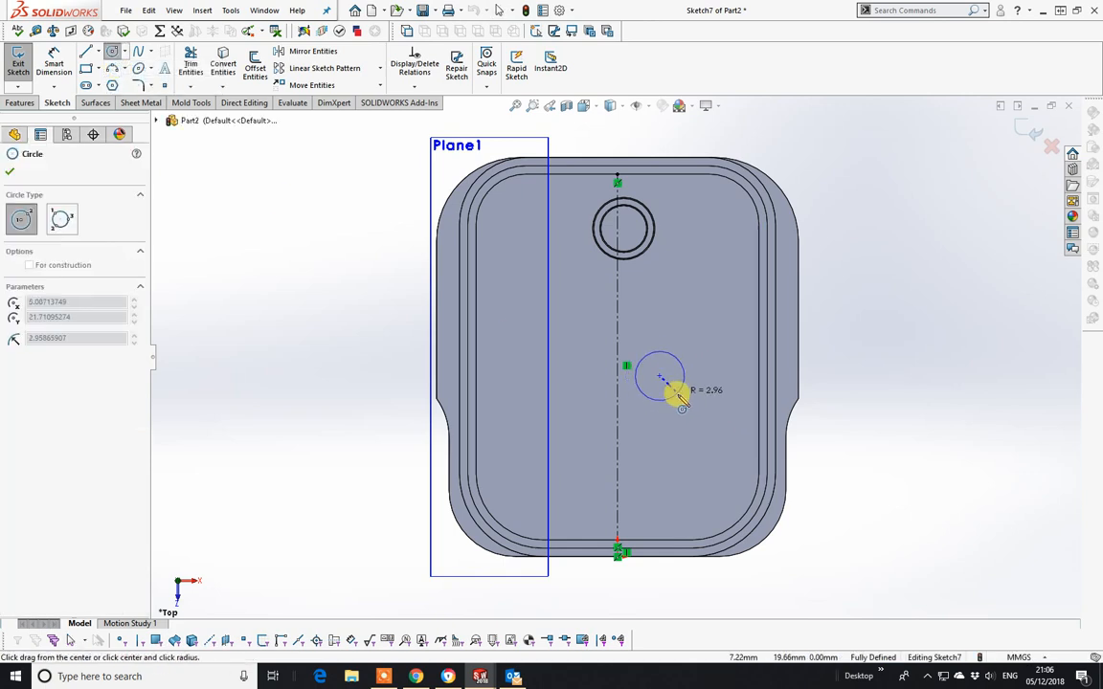
pyautogui.click(677, 393)
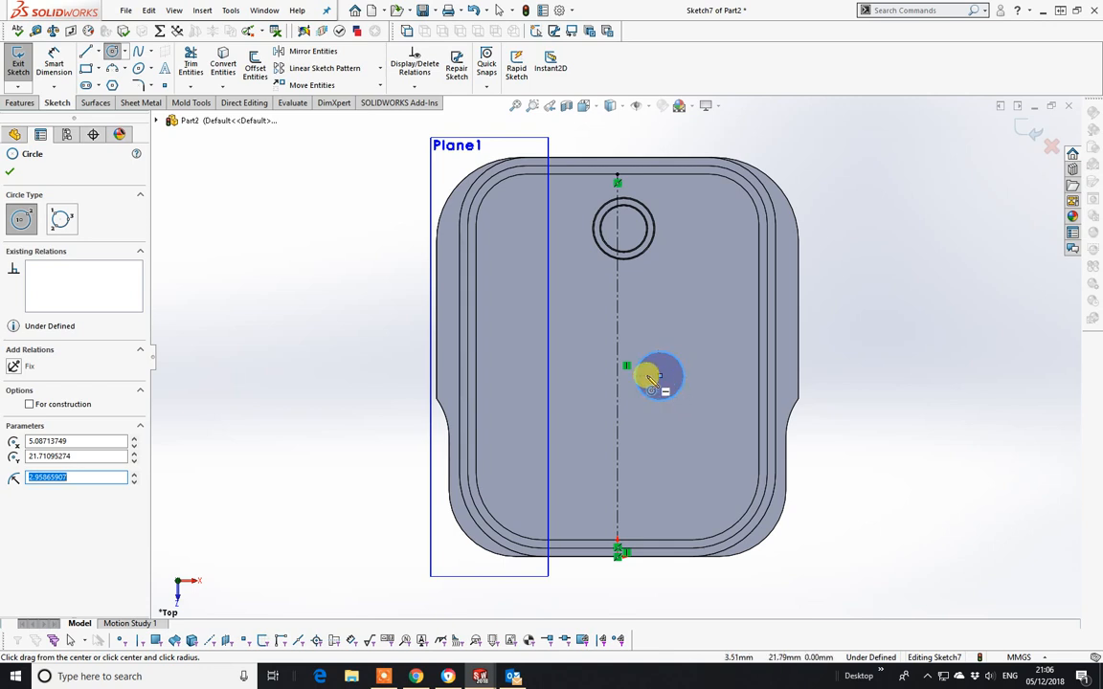
pyautogui.write('3.5')
pyautogui.press('Return')
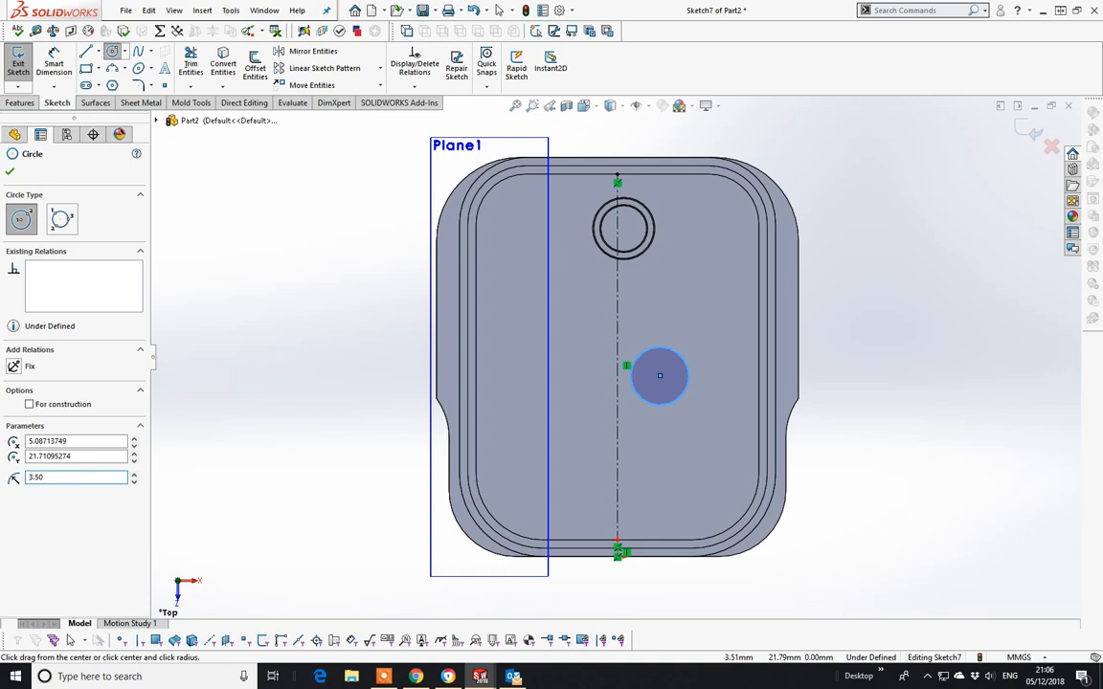
# - Sketch a second circle below and right of the first one, with a 3.6 mm radius
pyautogui.click(697, 453)
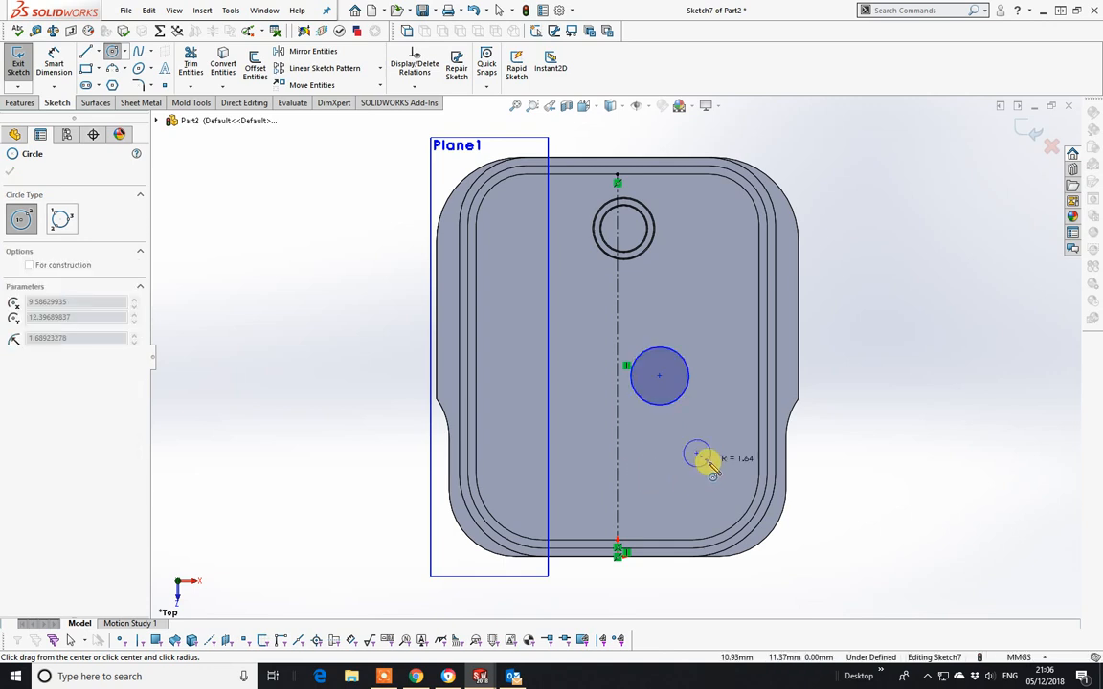
pyautogui.click(723, 489)
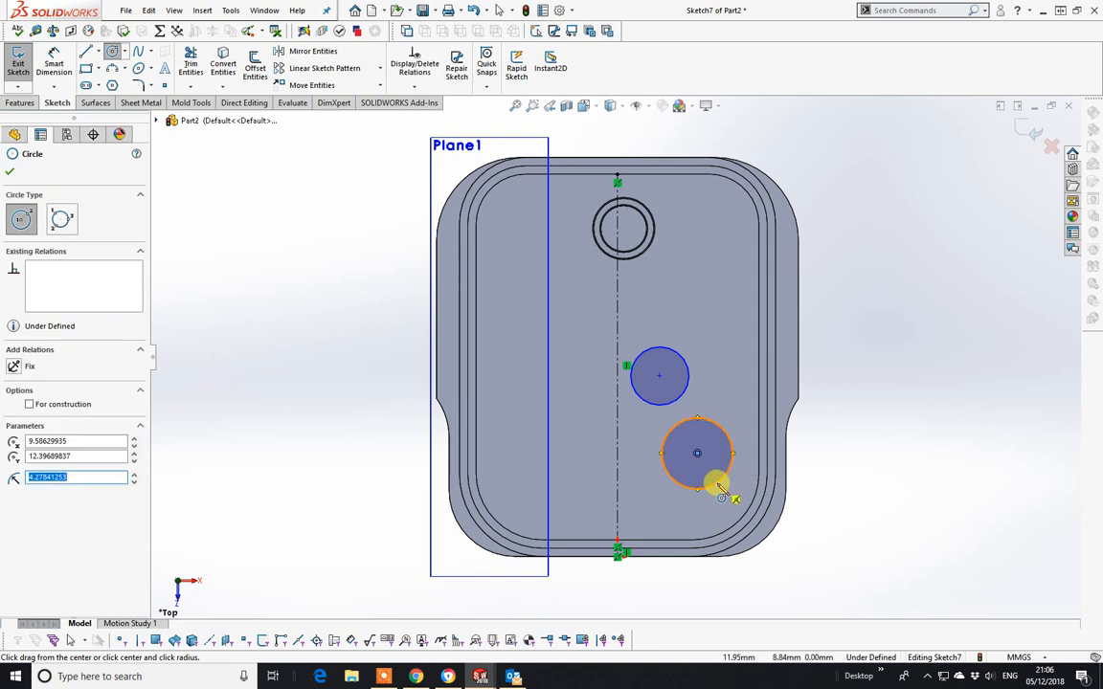
pyautogui.write('3')
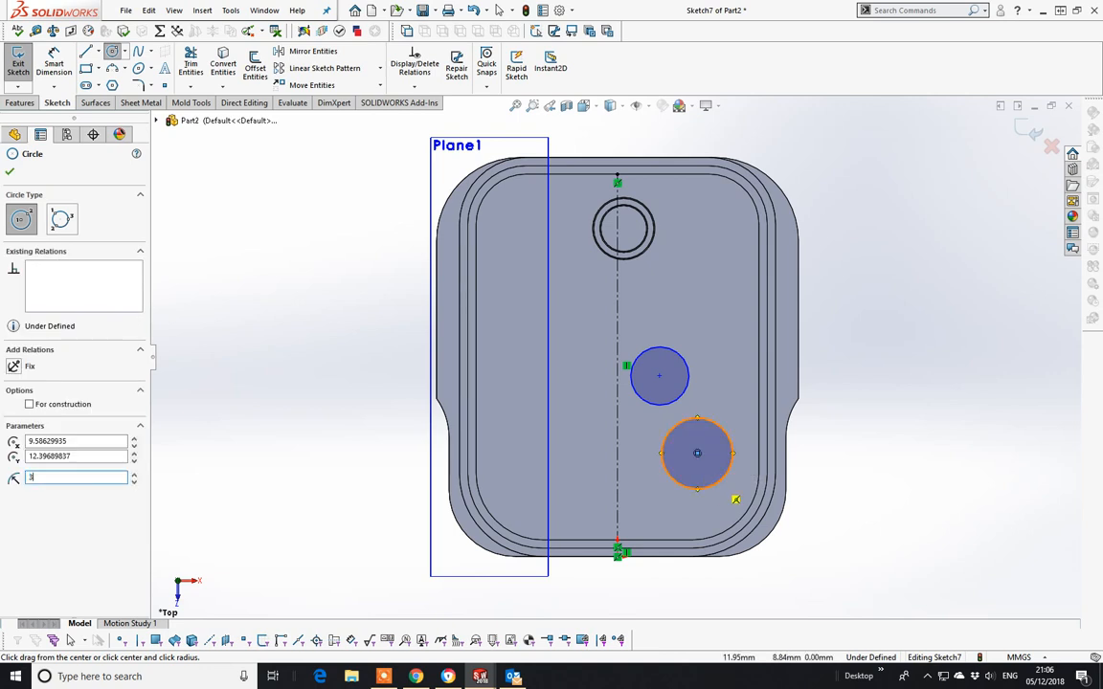
pyautogui.write('.60')
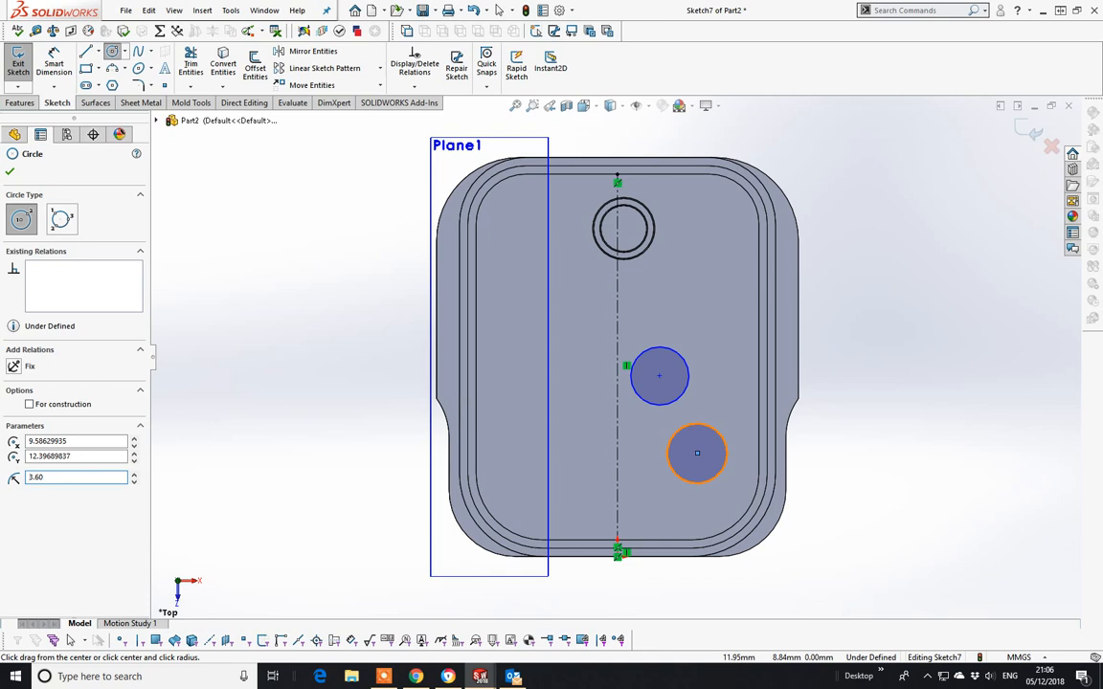
pyautogui.click(704, 435)
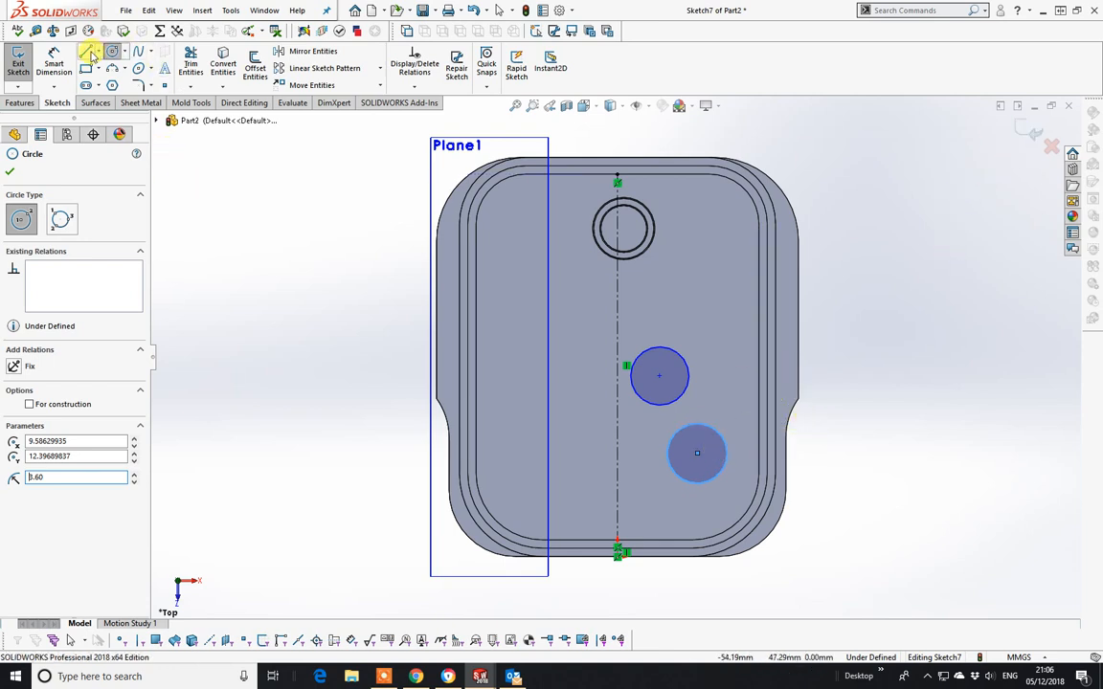
pyautogui.click(98, 53)
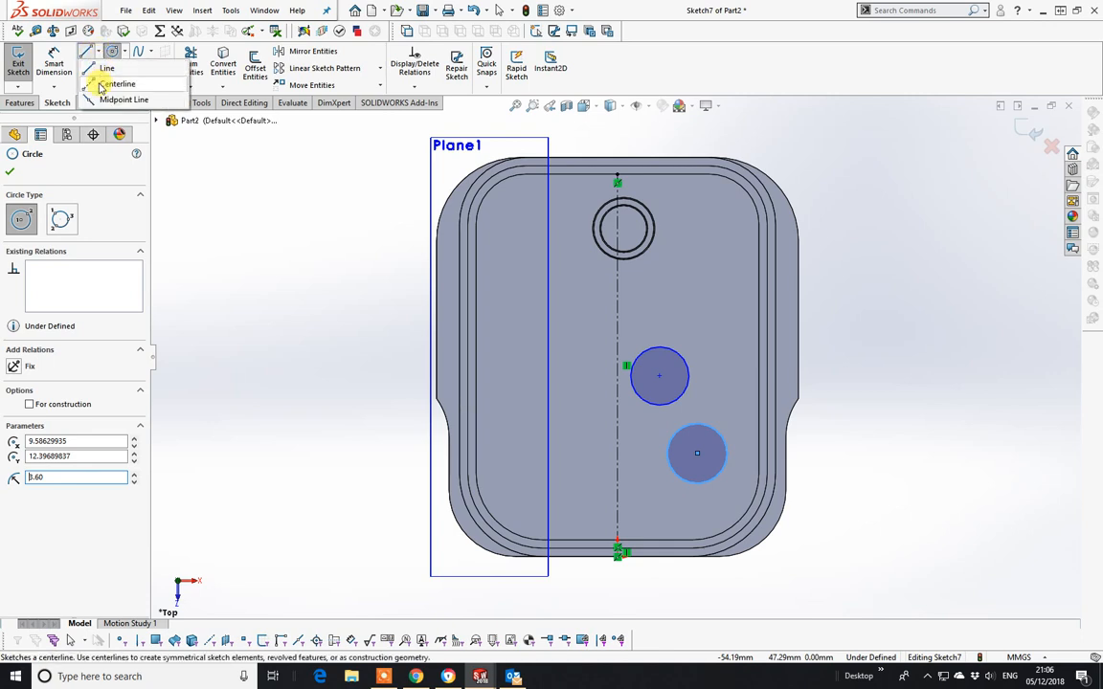
pyautogui.click(97, 81)
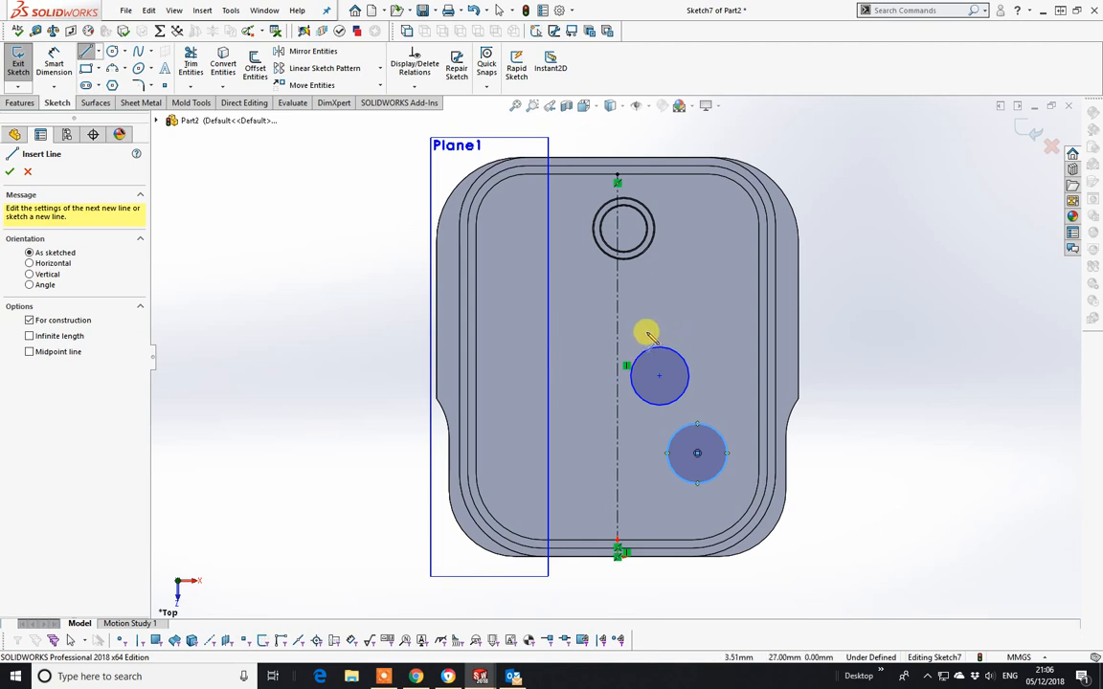
pyautogui.press('Escape')
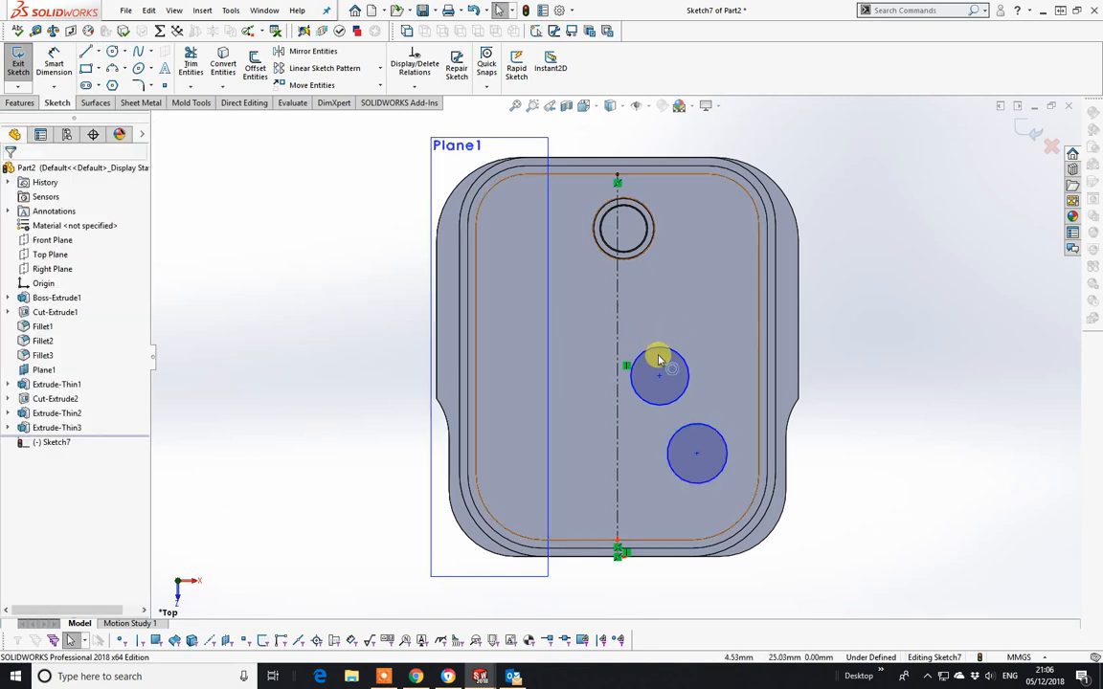
# - Dimension the upper sketched circle's center horizontally at 21 mm from the middle vertical rim edge on the case's left side
pyautogui.click(53, 62)
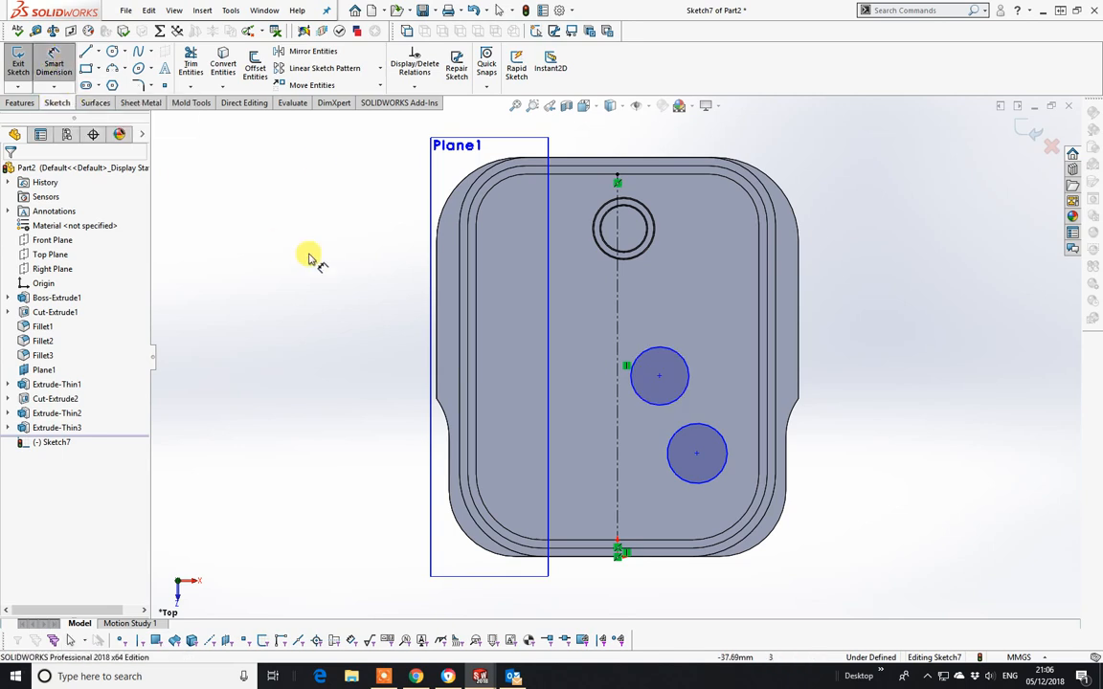
pyautogui.click(469, 452)
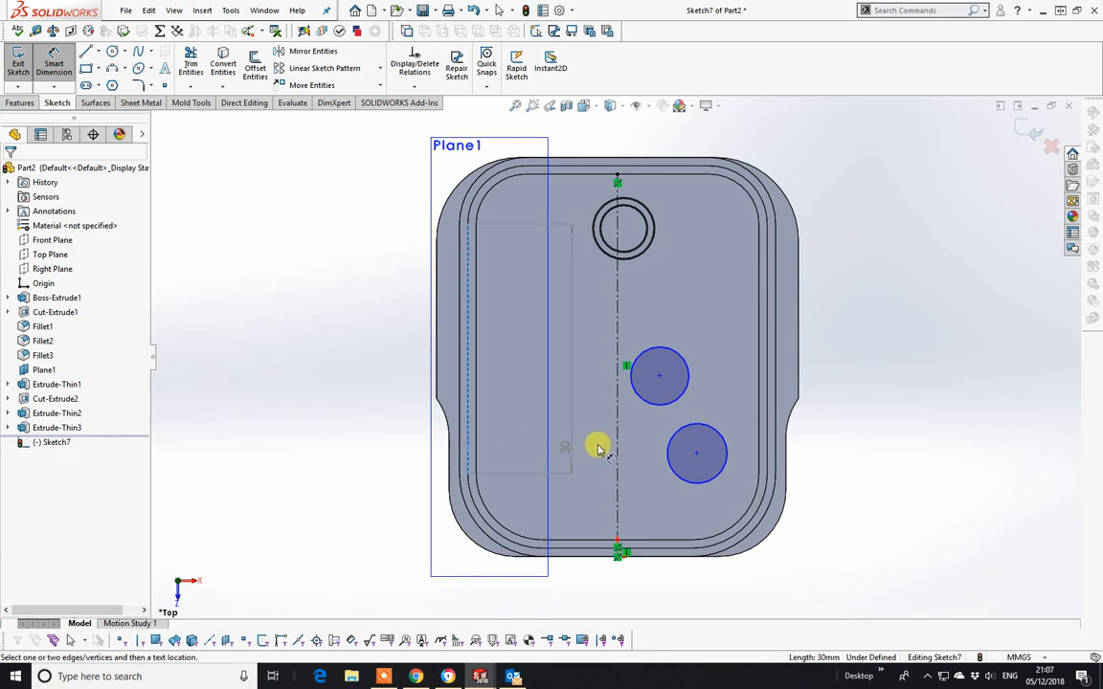
pyautogui.click(659, 377)
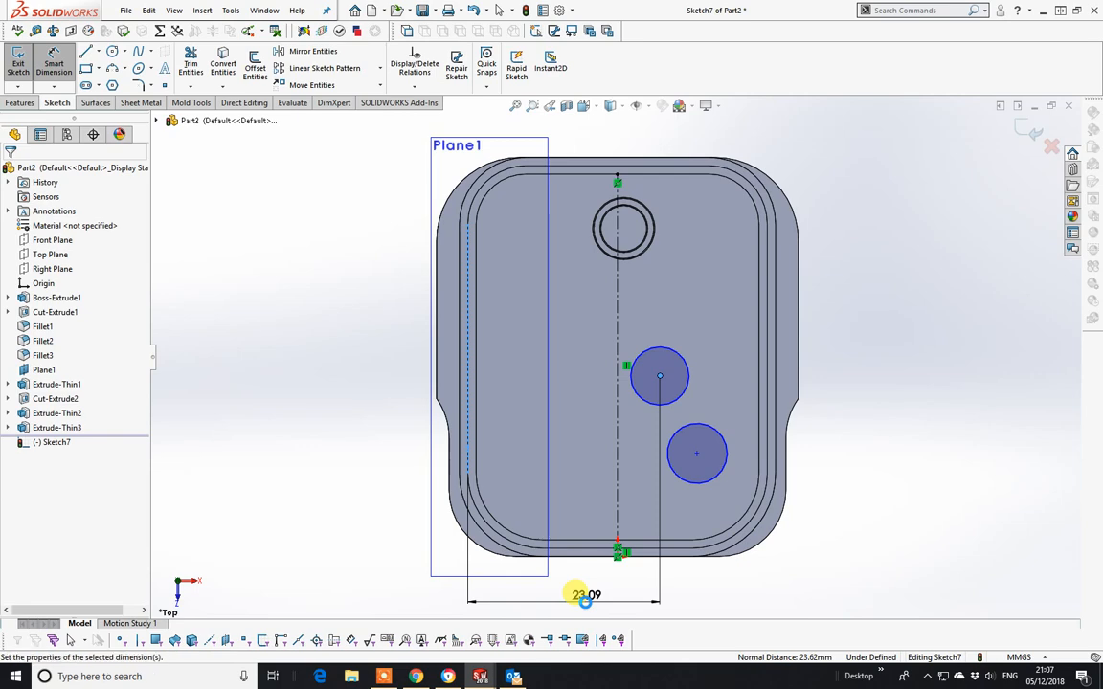
pyautogui.click(585, 599)
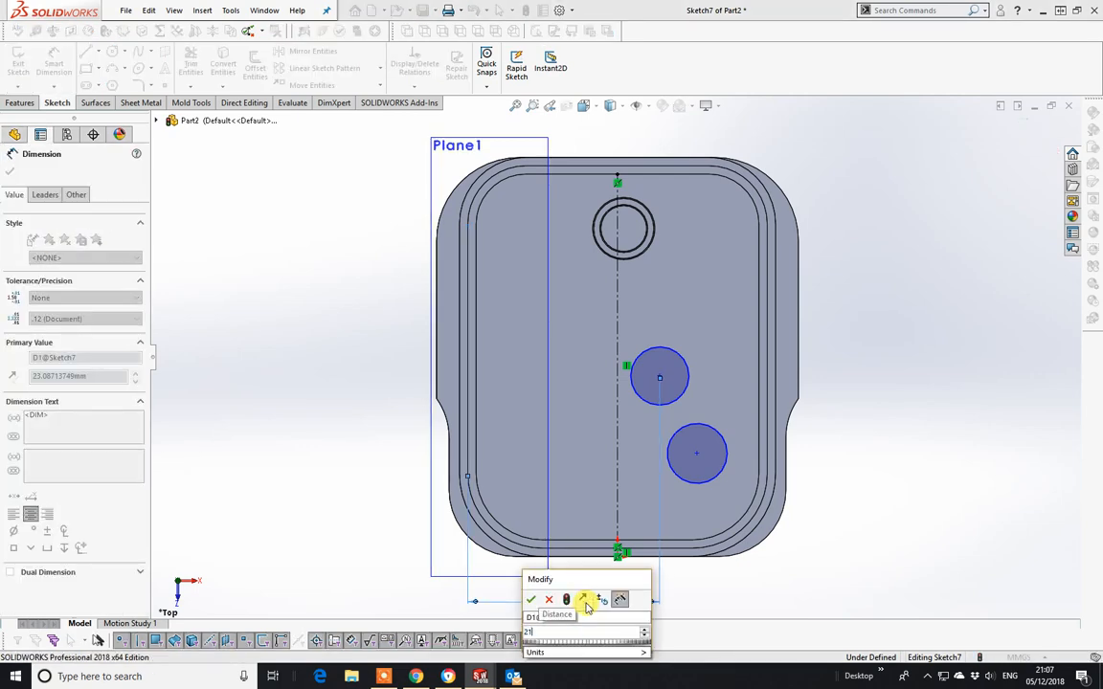
pyautogui.write('21')
pyautogui.press('Return')
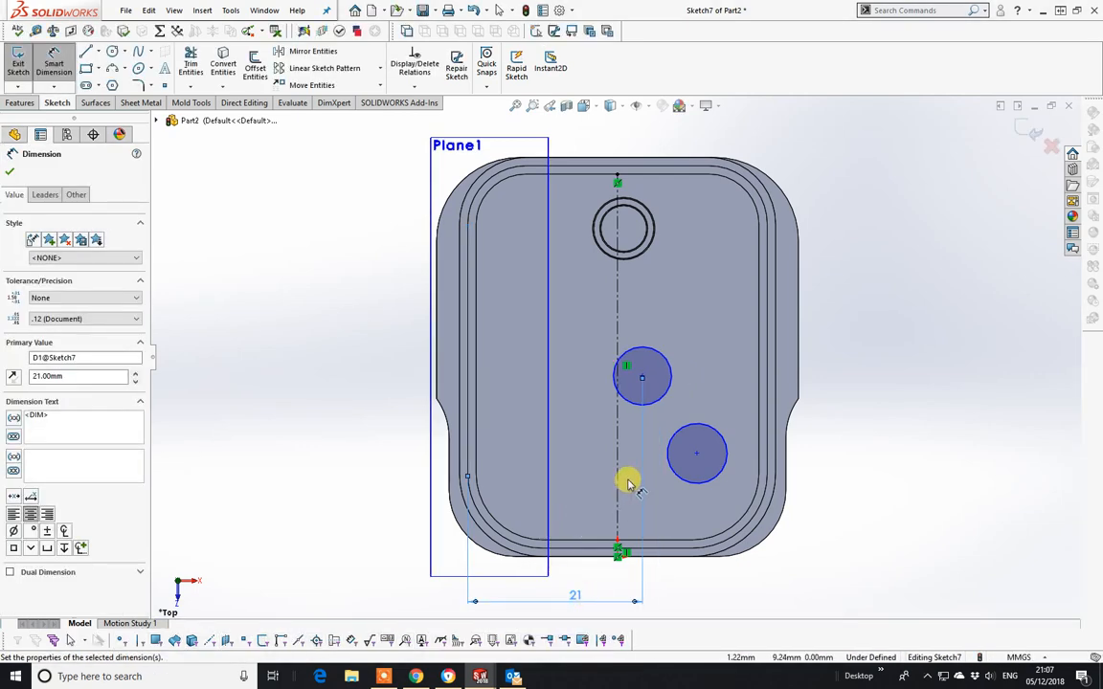
# - Dimension the lower sketched circle's center horizontally at 29 mm from the same left vertical rim edge
pyautogui.scroll(3, 632, 484)
pyautogui.scroll(-2, 659, 412)
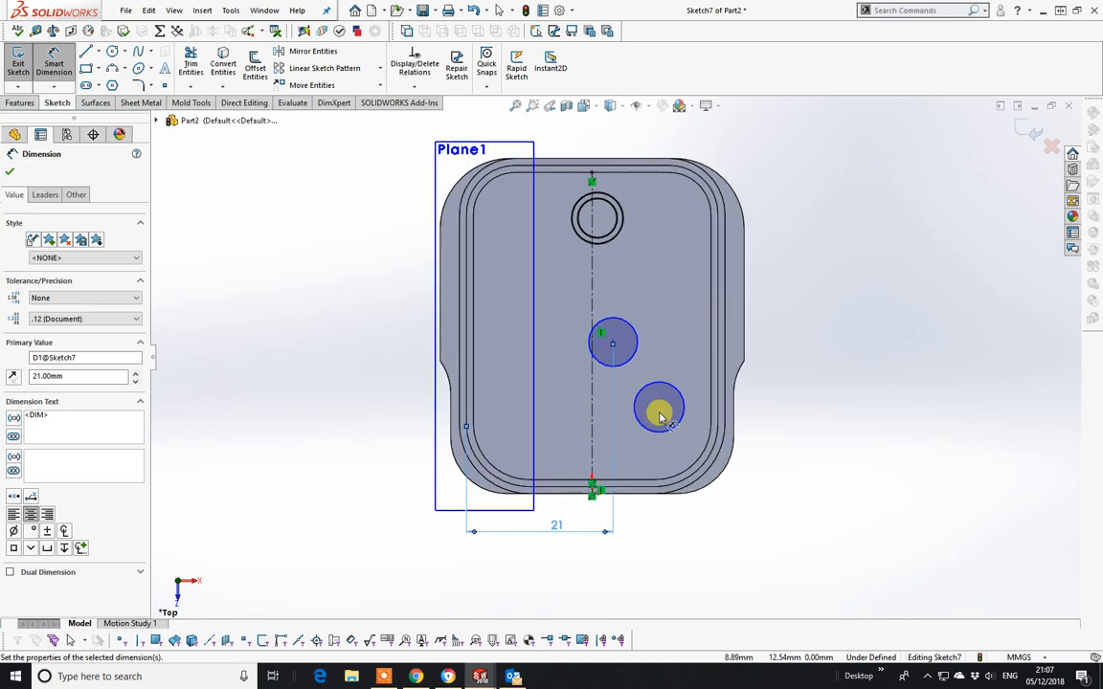
pyautogui.click(467, 383)
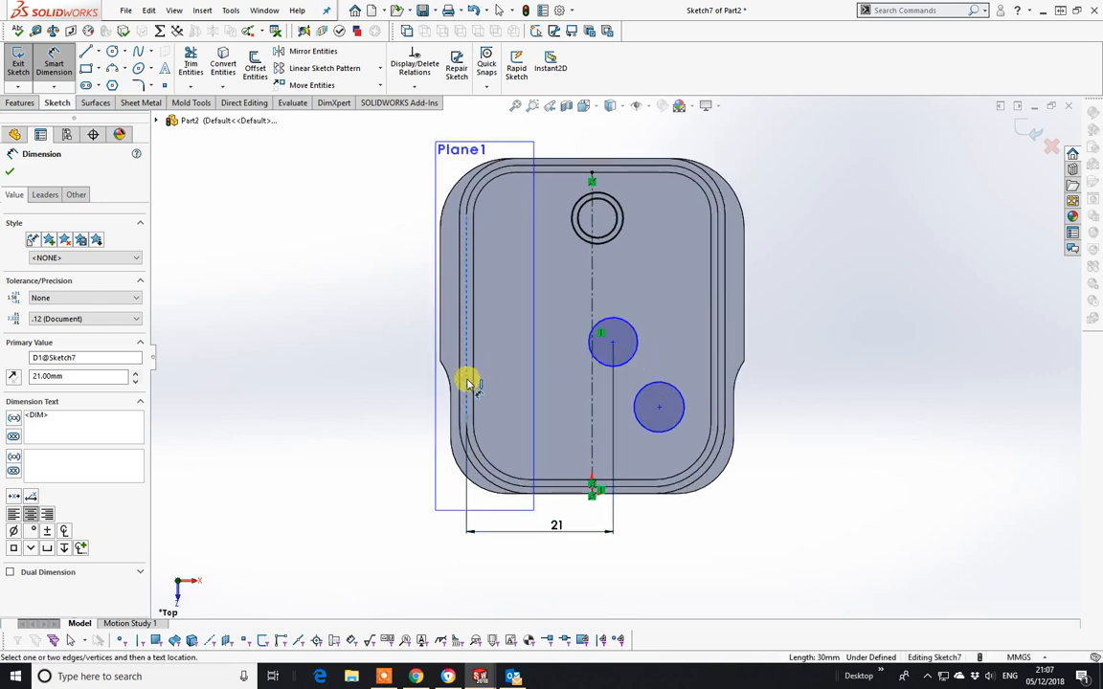
pyautogui.click(661, 412)
pyautogui.click(577, 567)
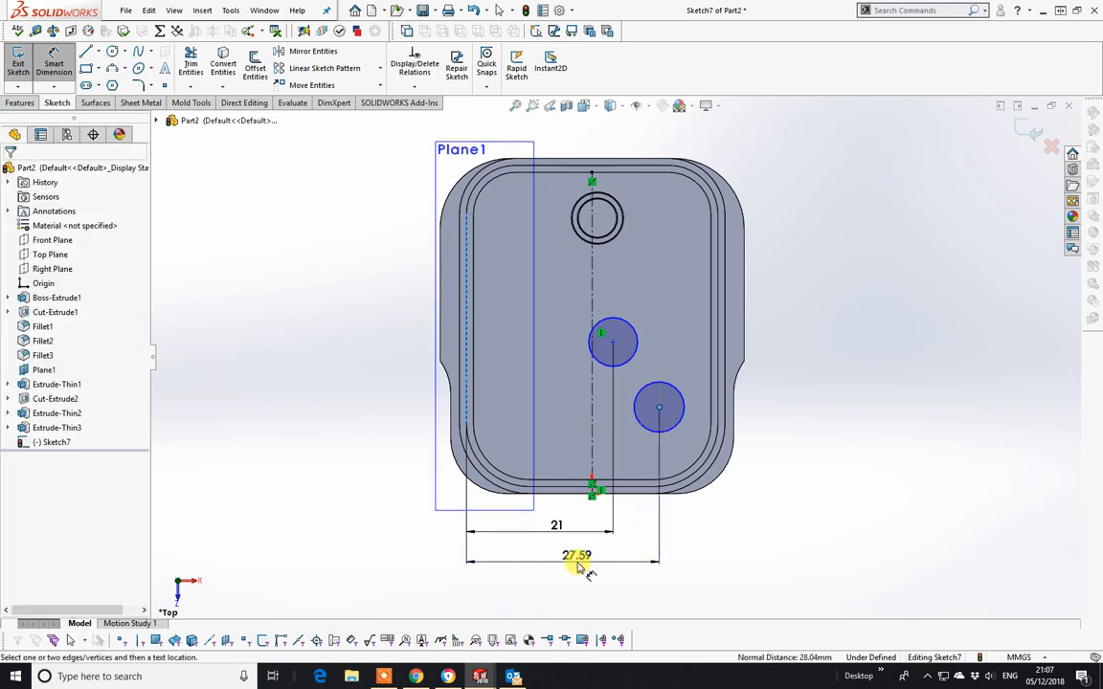
pyautogui.write('29')
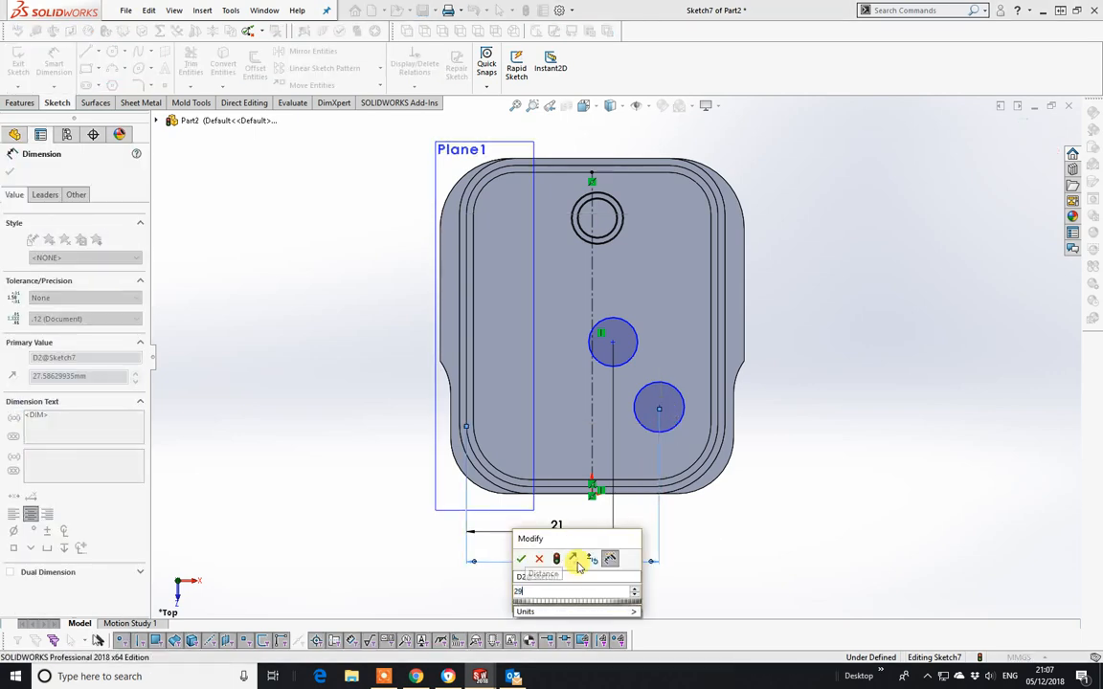
pyautogui.press('Return')
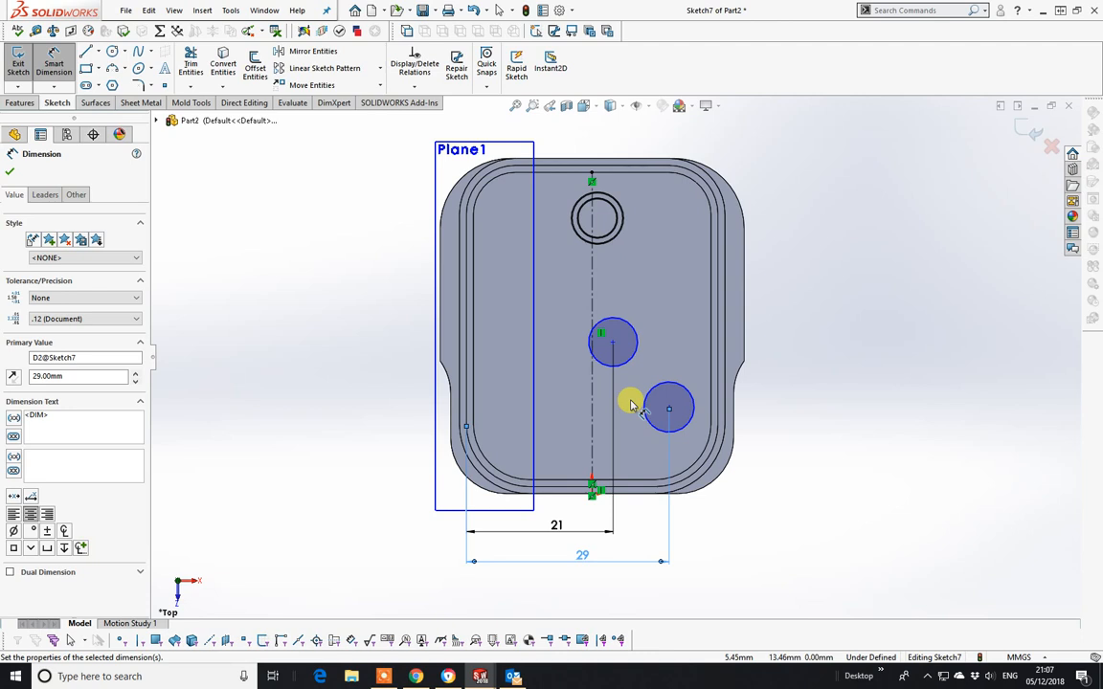
# - Dimension the upper sketched circle's center vertically at 20 mm from the inner floor's upper straight edge
pyautogui.click(651, 175)
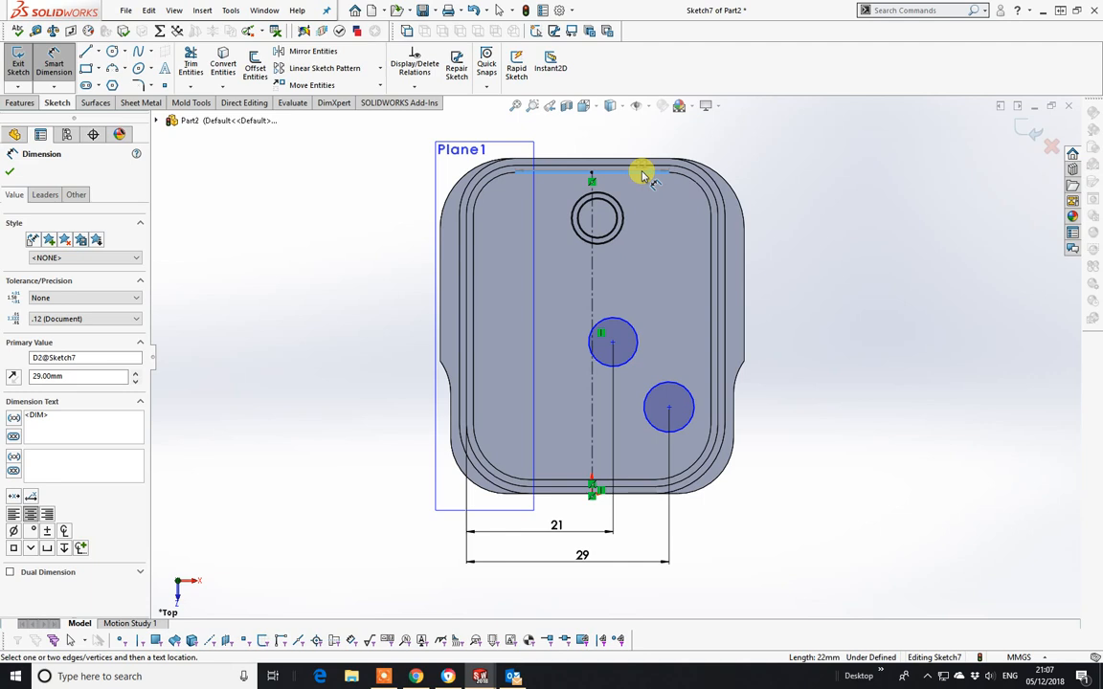
pyautogui.click(614, 343)
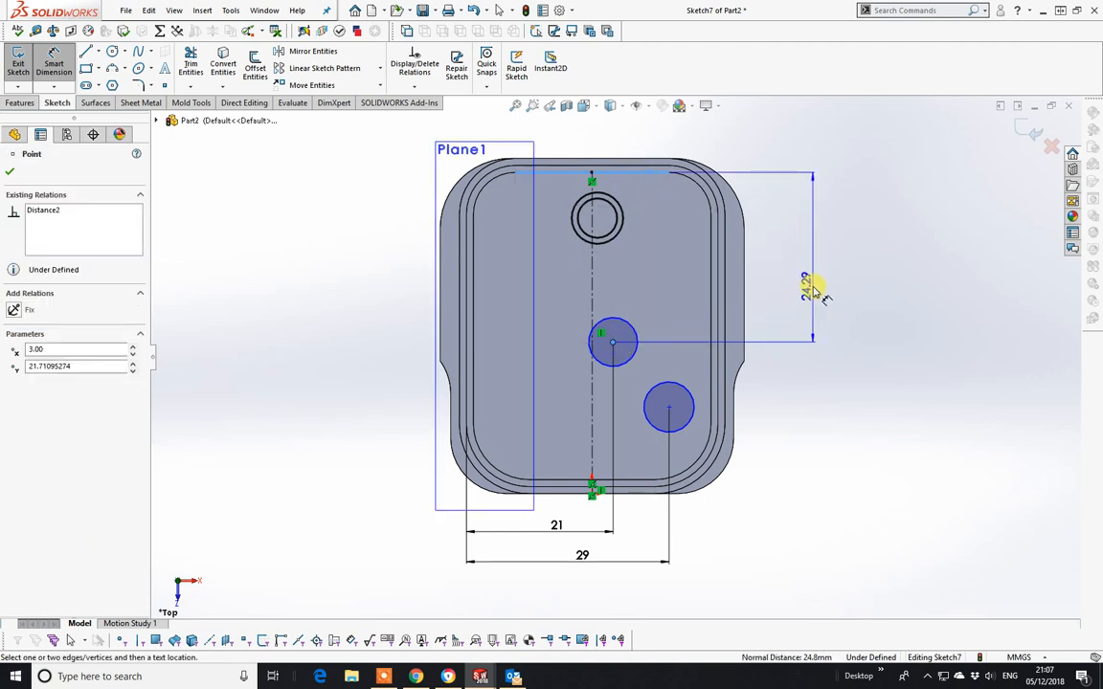
pyautogui.click(812, 287)
pyautogui.write('20')
pyautogui.press('Return')
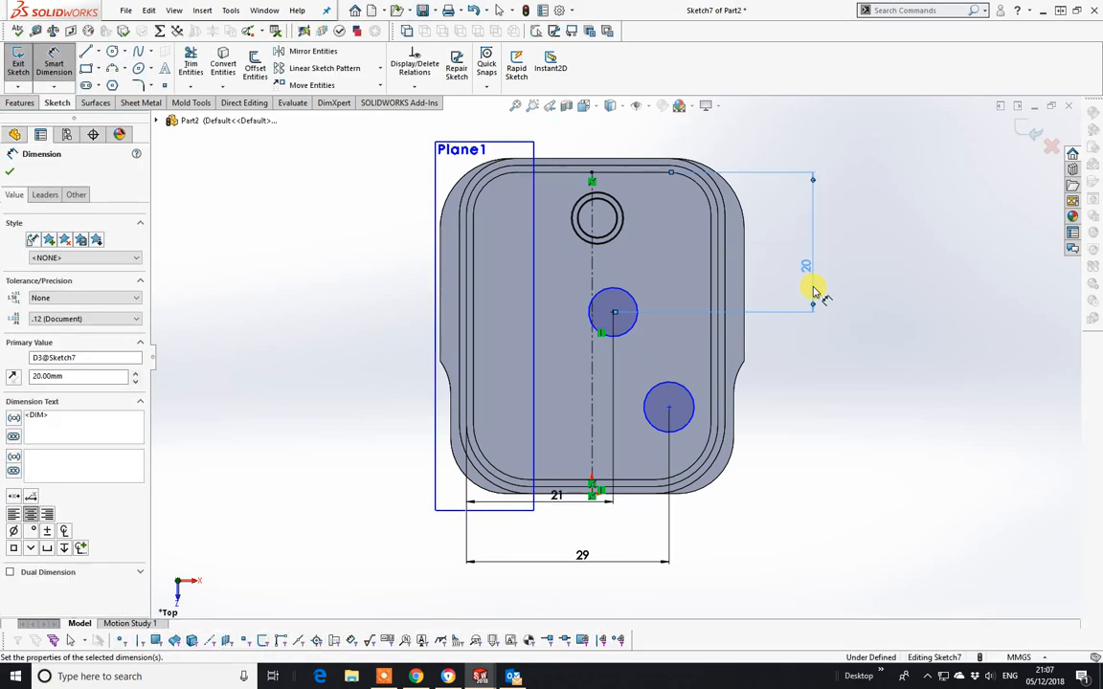
pyautogui.click(835, 283)
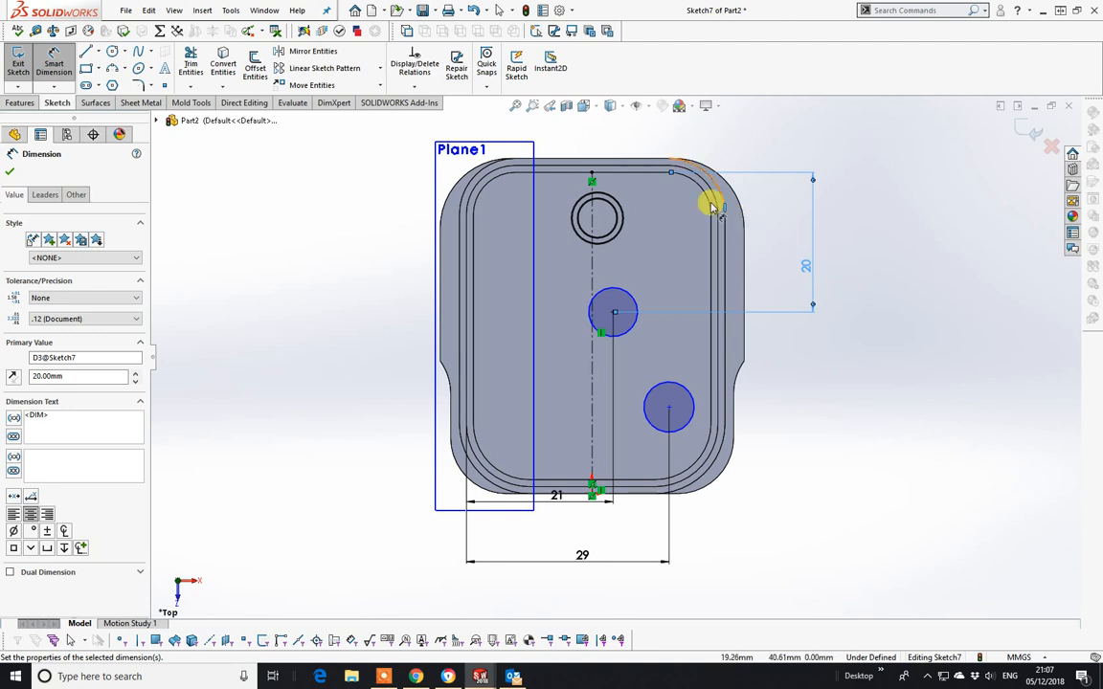
# - Dimension the lower sketched circle's center vertically at 30 mm from the inner floor's upper straight edge
pyautogui.click(655, 172)
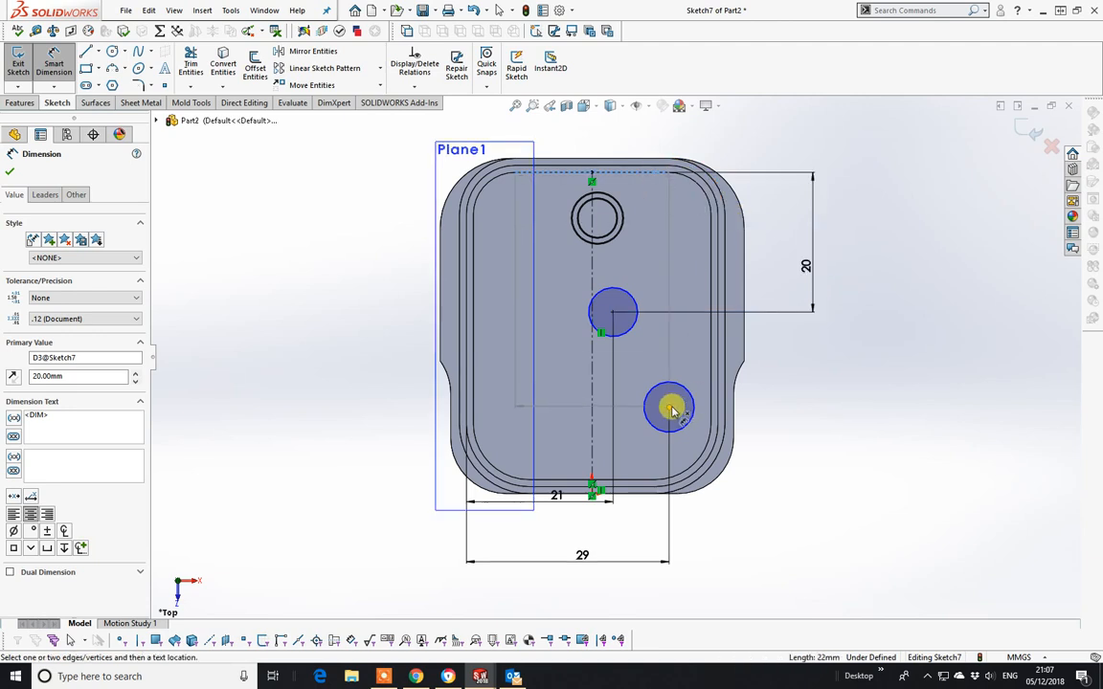
pyautogui.click(668, 408)
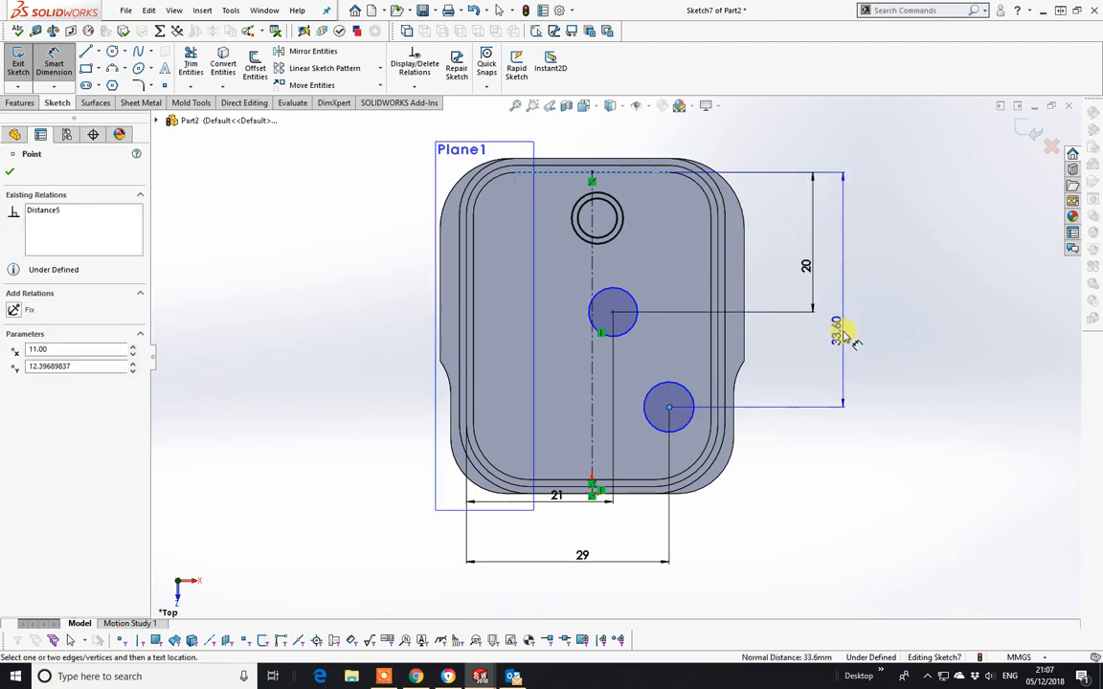
pyautogui.click(841, 327)
pyautogui.write('30')
pyautogui.press('Return')
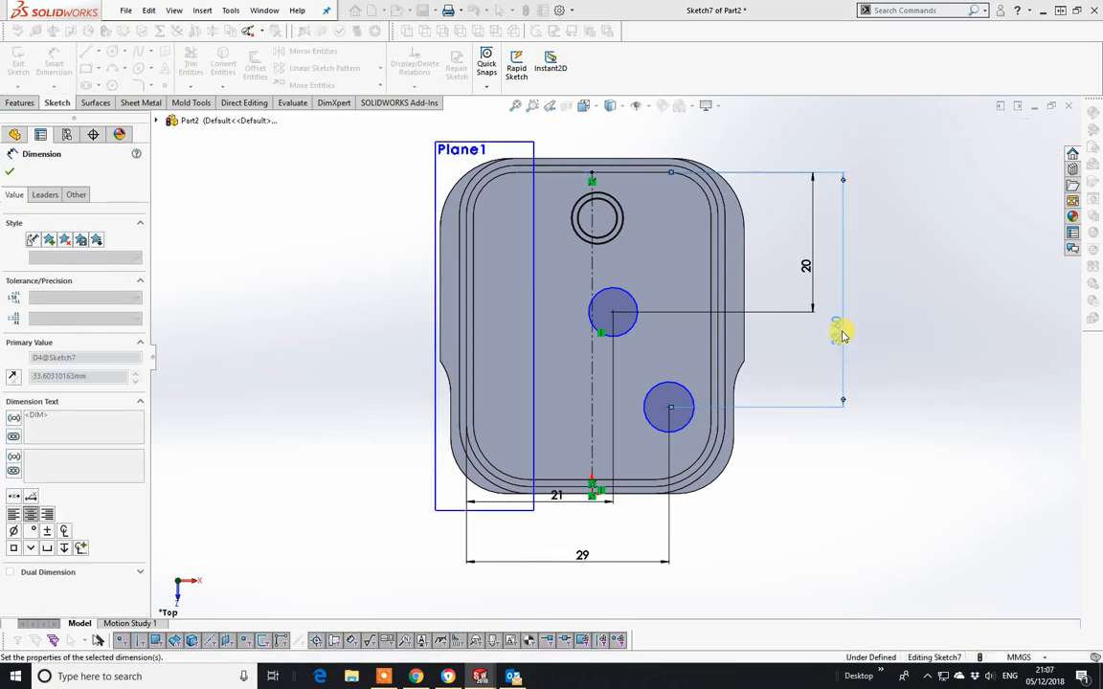
# - Dimension the upper sketched circle's diameter at 7 mm and the lower circle's diameter at 7.2 mm
pyautogui.click(635, 322)
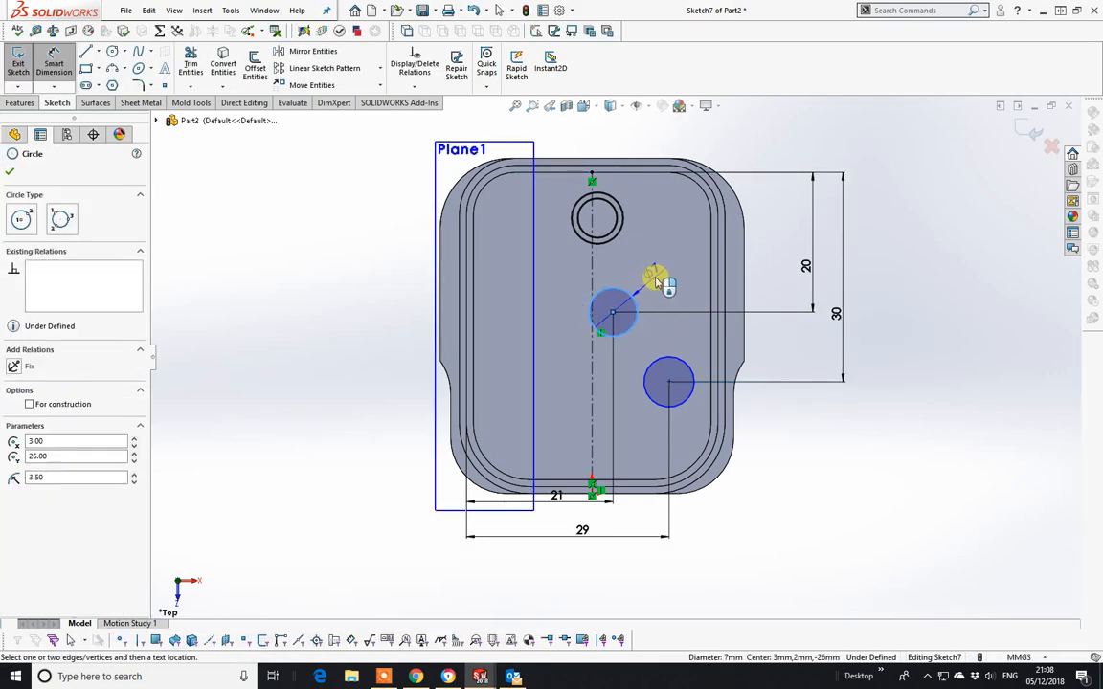
pyautogui.click(660, 285)
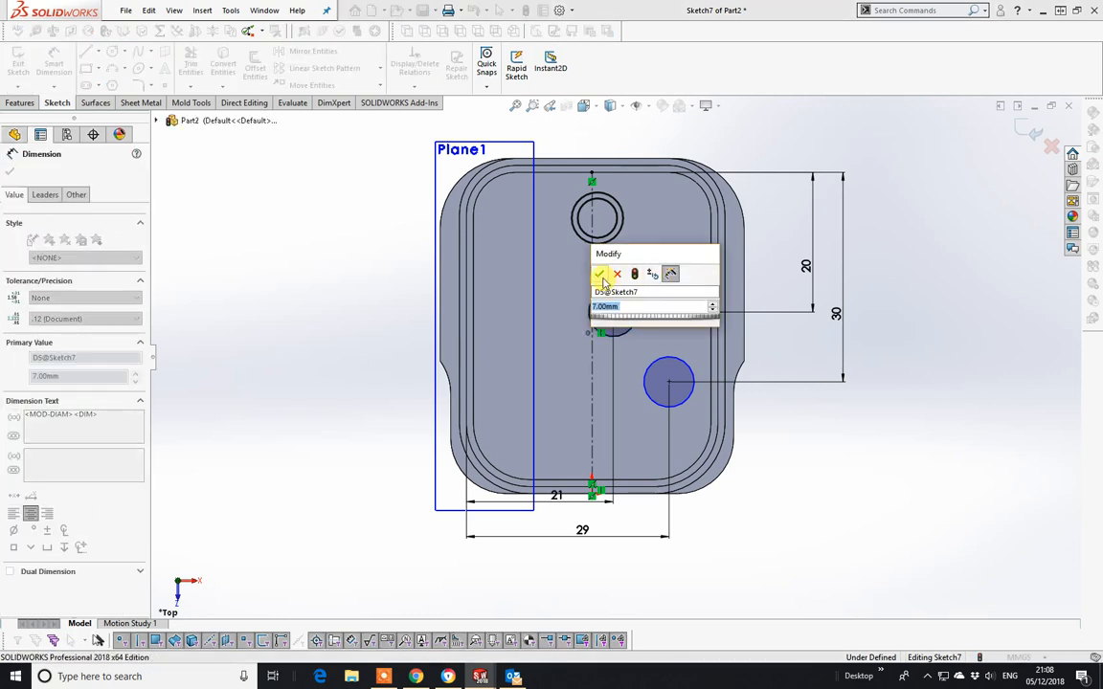
pyautogui.click(600, 277)
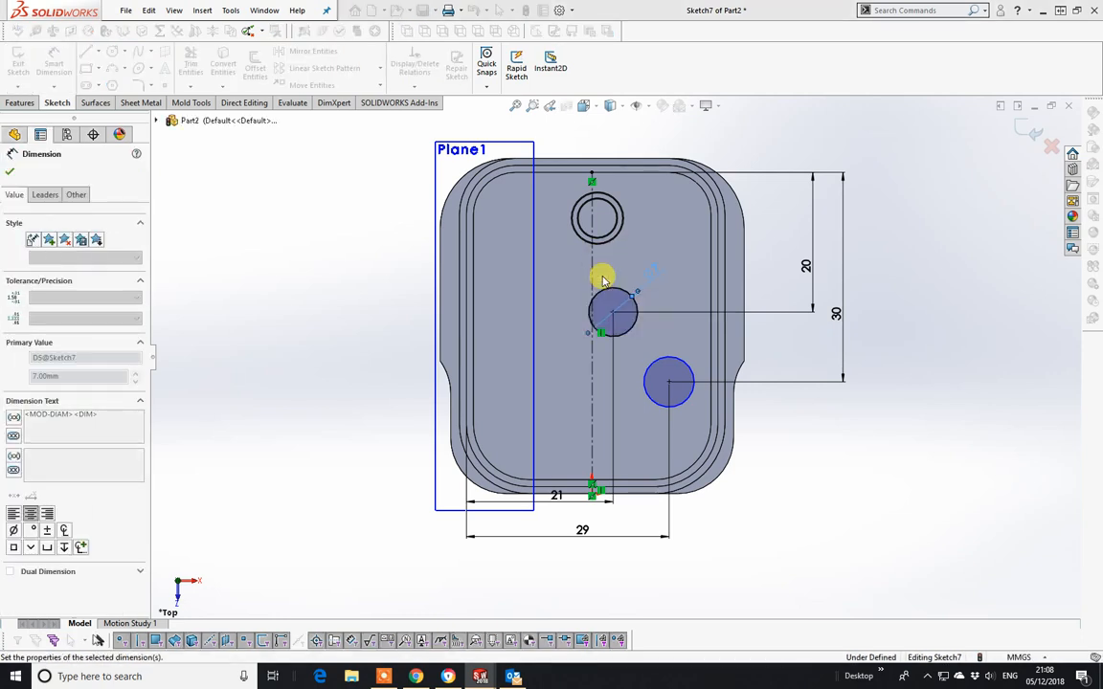
pyautogui.click(685, 364)
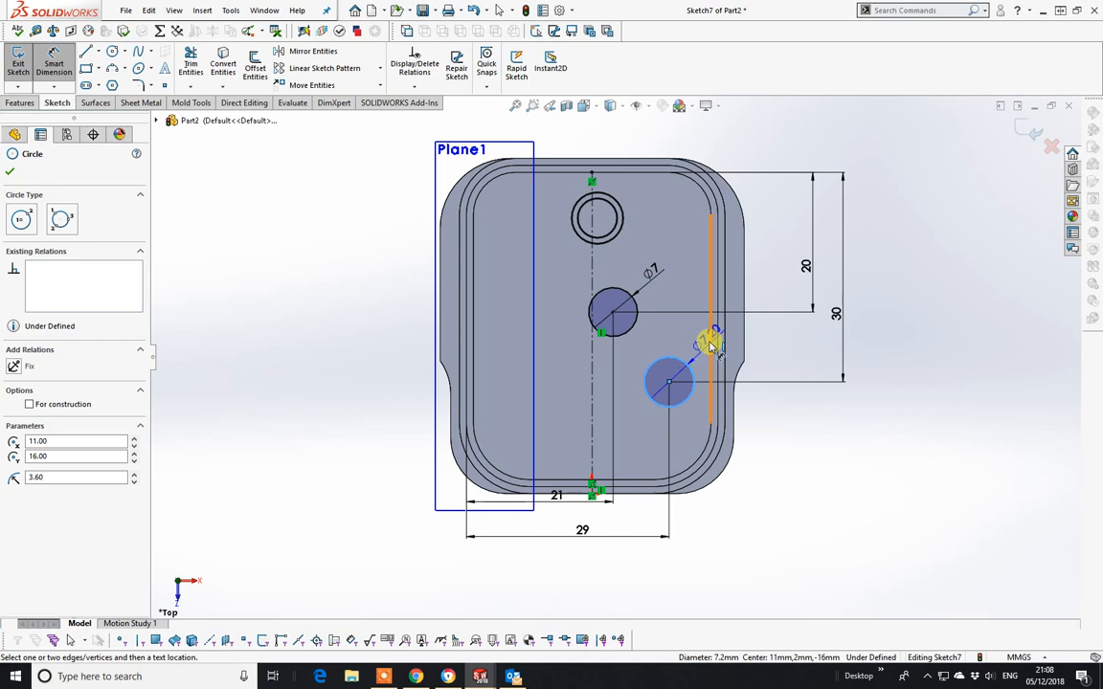
pyautogui.click(706, 343)
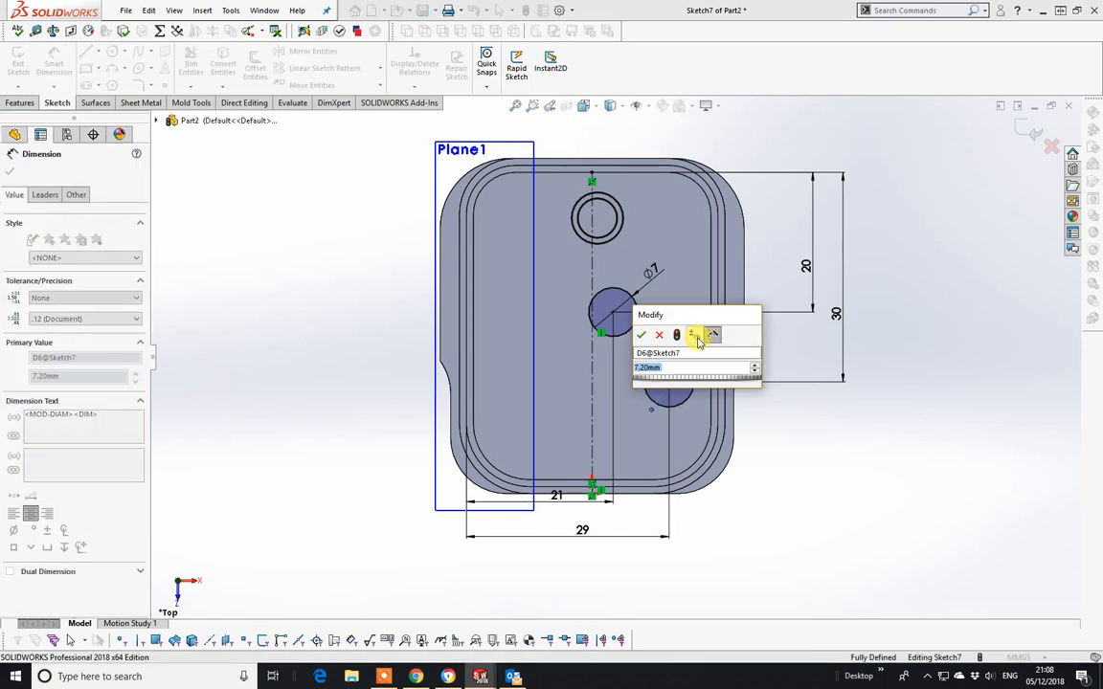
pyautogui.click(642, 335)
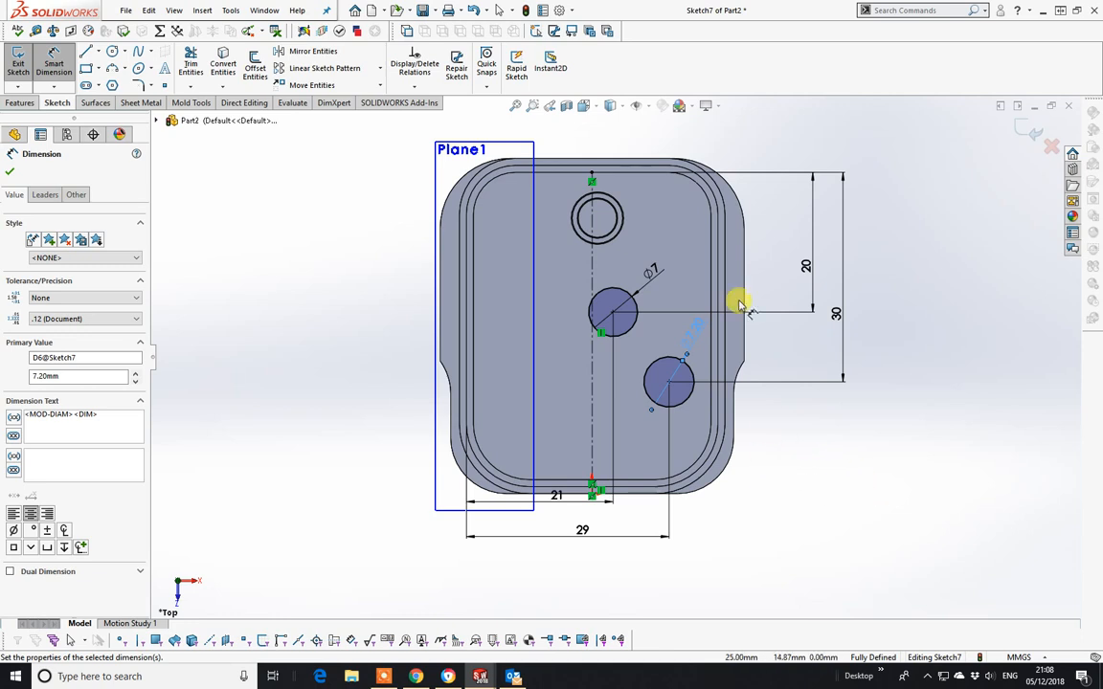
# - Offset the lower 7.2 mm circle inward by 1 mm to form a concentric inner circle
pyautogui.click(255, 65)
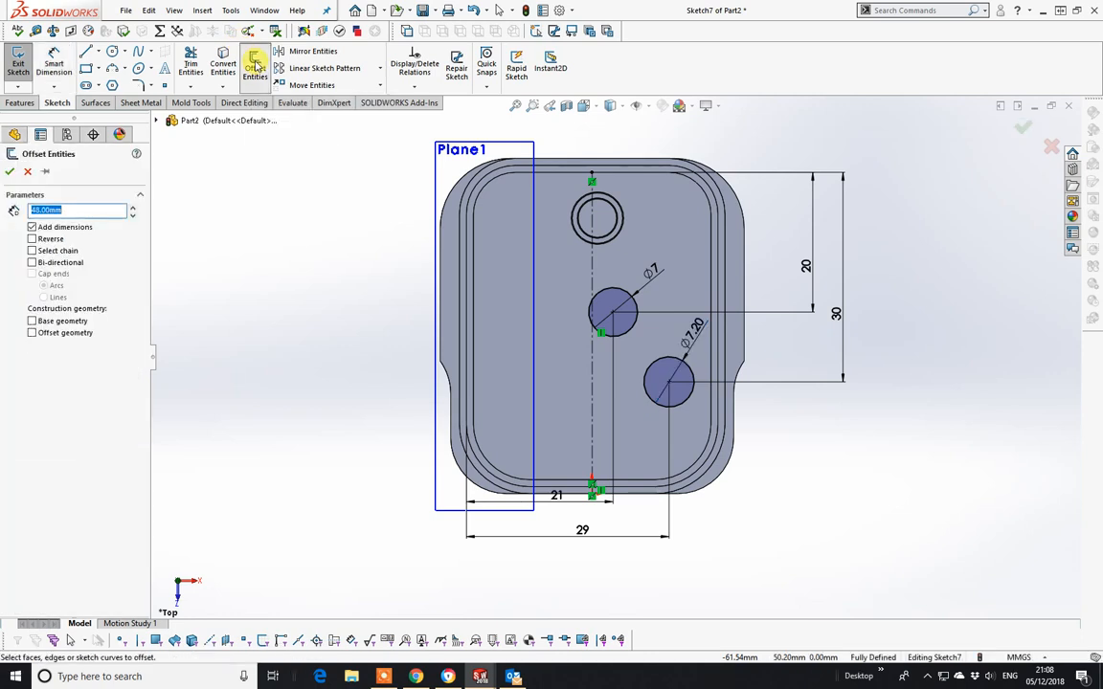
pyautogui.click(627, 451)
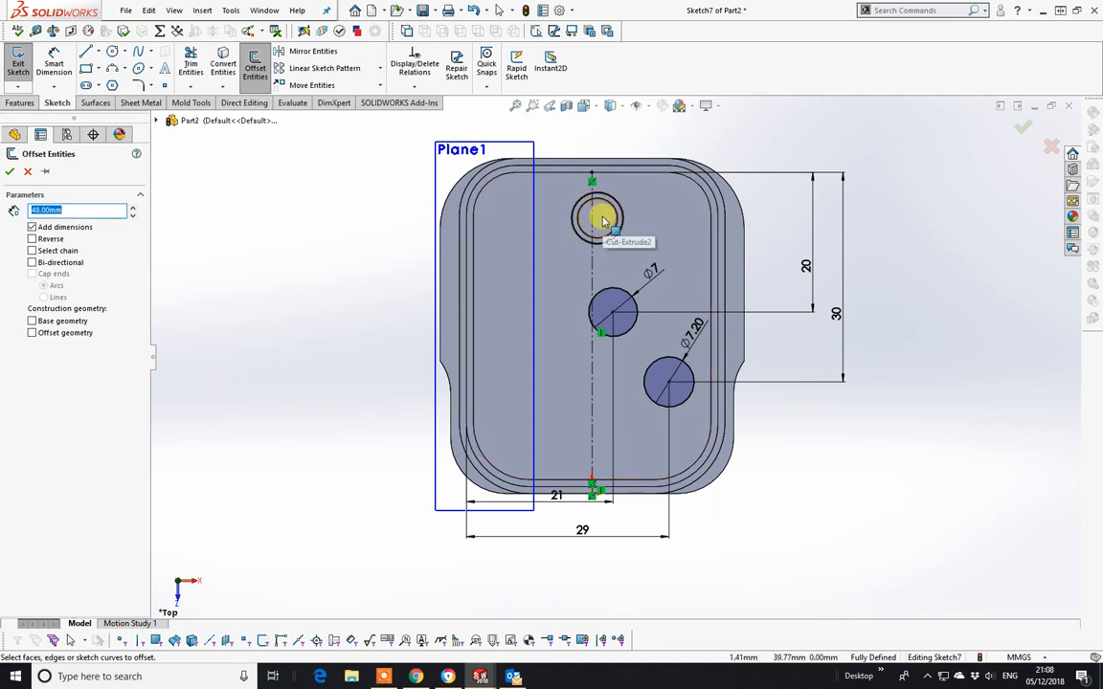
pyautogui.write('1')
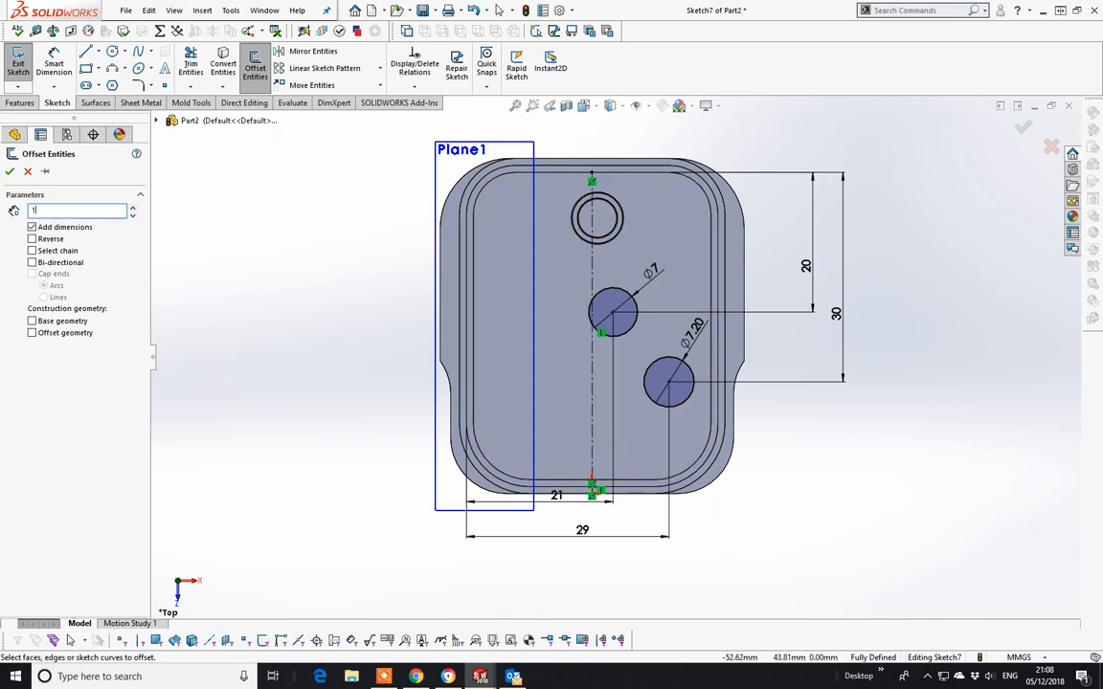
pyautogui.click(687, 406)
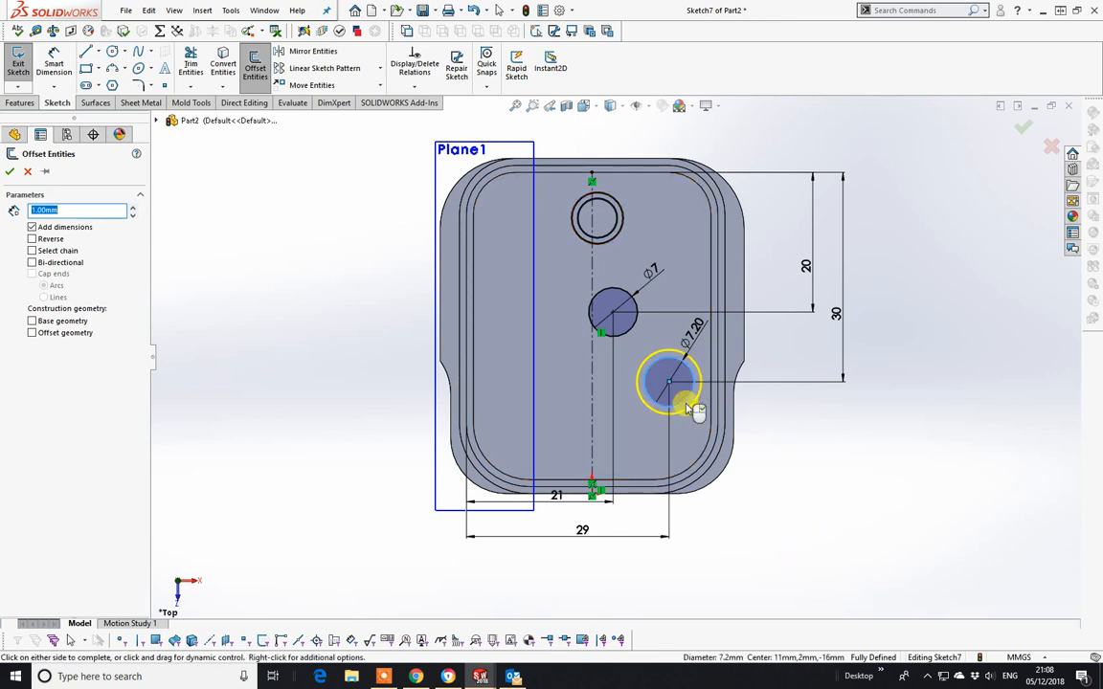
pyautogui.click(32, 227)
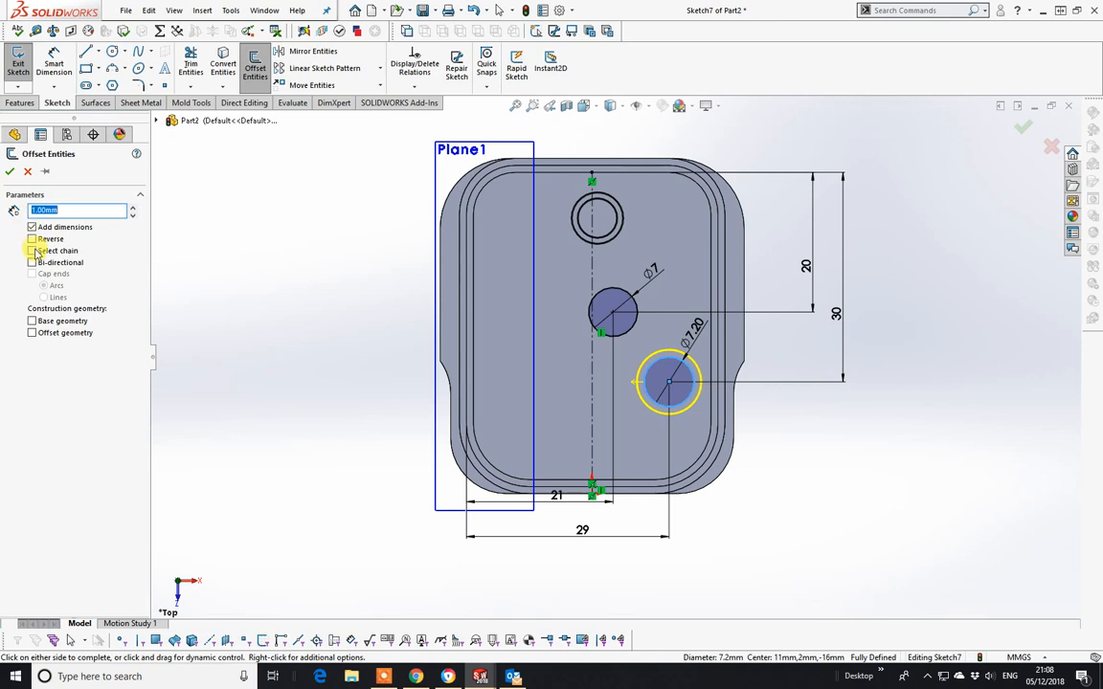
pyautogui.click(33, 239)
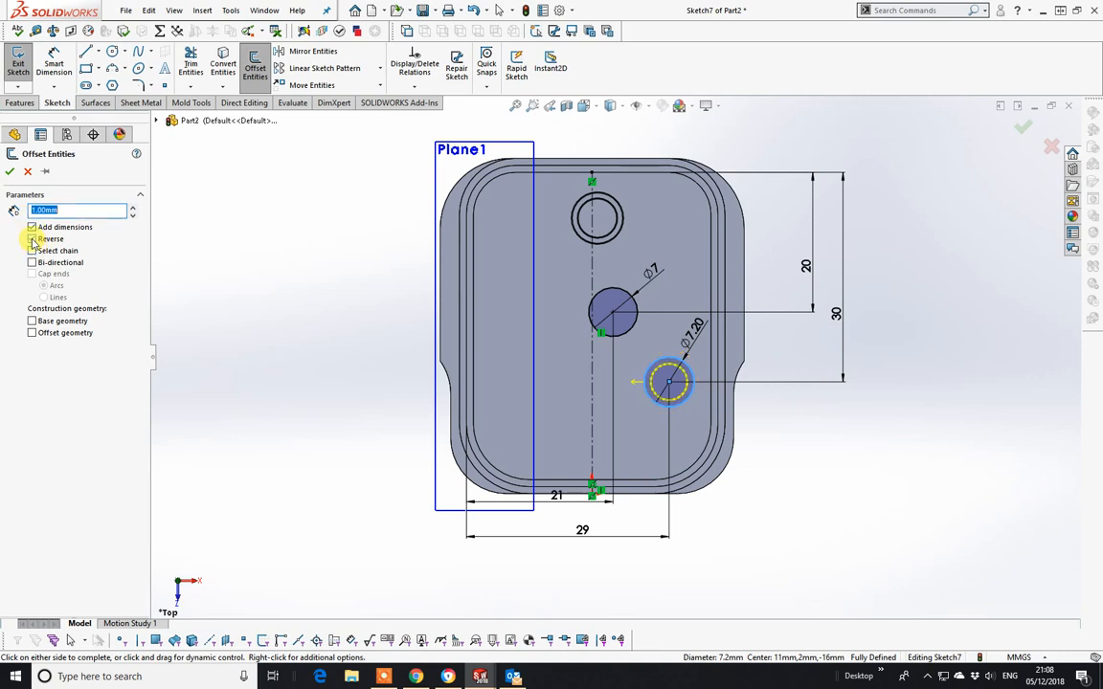
pyautogui.click(10, 172)
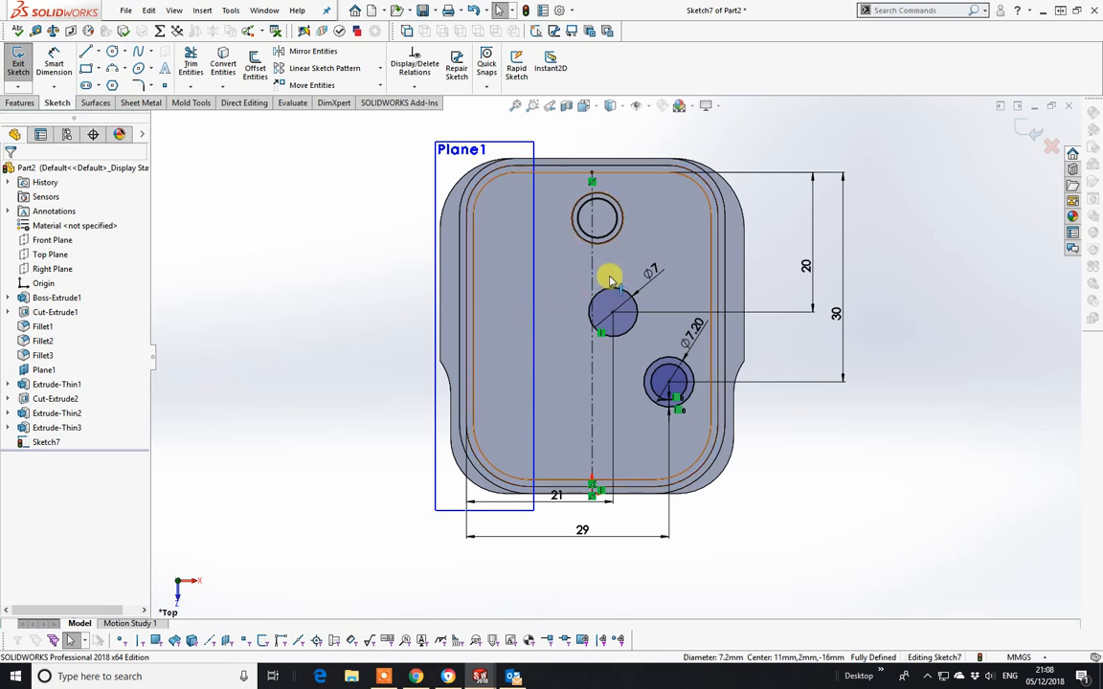
# - Offset the upper 7 mm circle inward by 2 mm to form a concentric inner circle
pyautogui.click(254, 69)
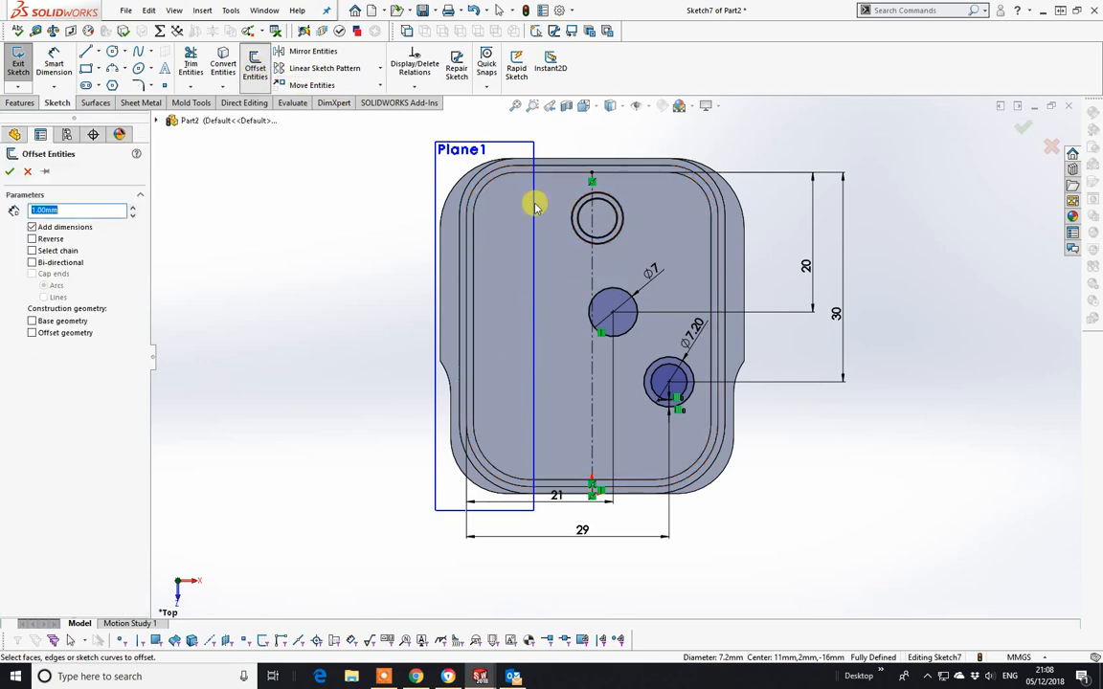
pyautogui.click(631, 335)
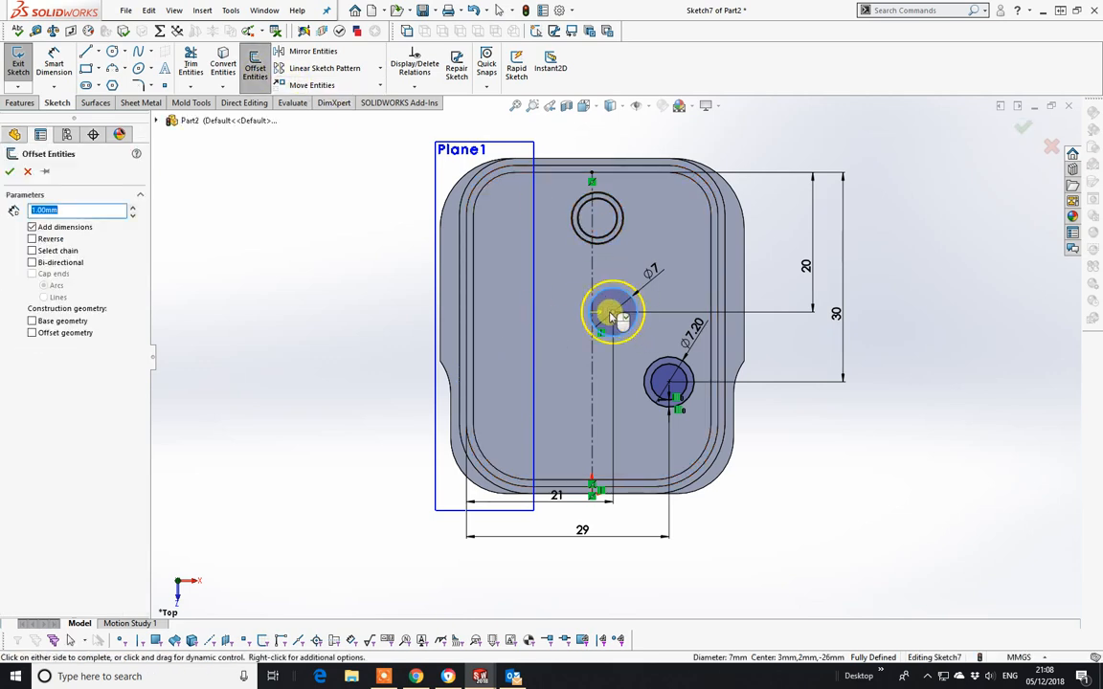
pyautogui.write('2')
pyautogui.press('Return')
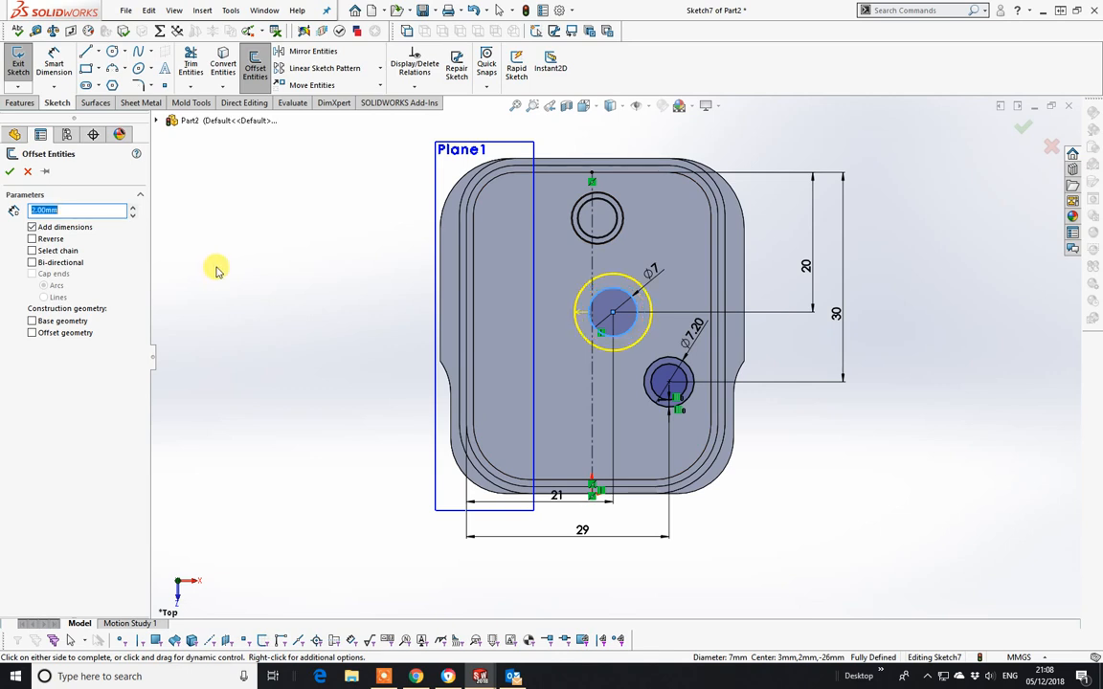
pyautogui.click(32, 239)
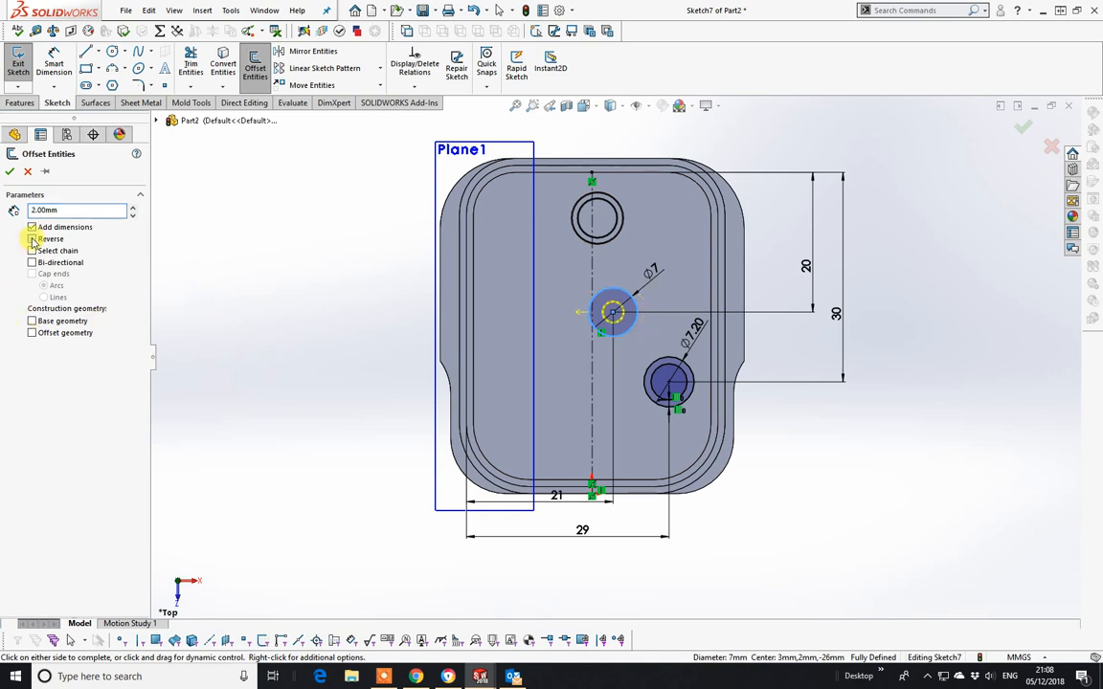
pyautogui.click(10, 174)
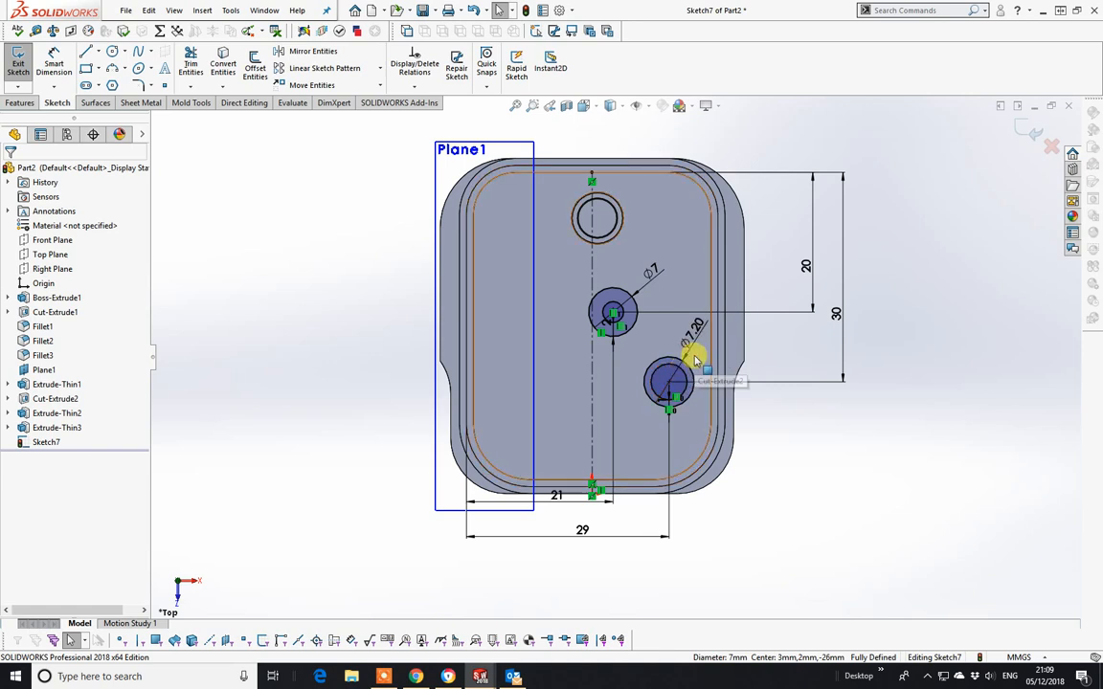
# - Extrude the two ring profiles with Up To Surface to the top face of the case's raised rim, with a 1 degree inward draft
pyautogui.click(20, 102)
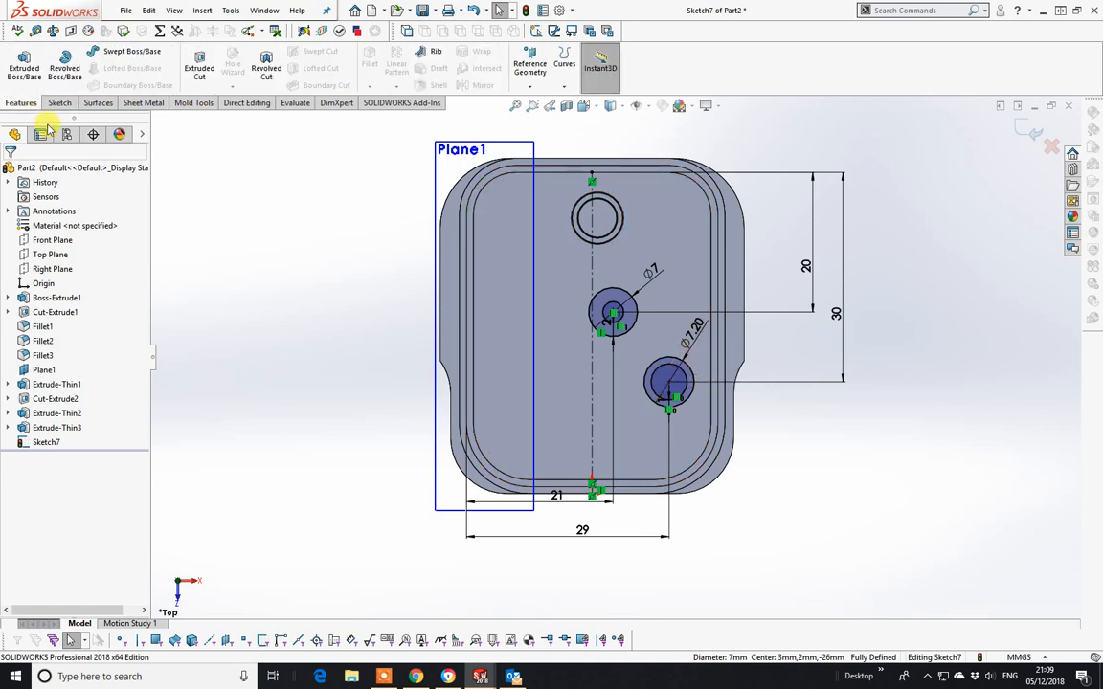
pyautogui.click(26, 65)
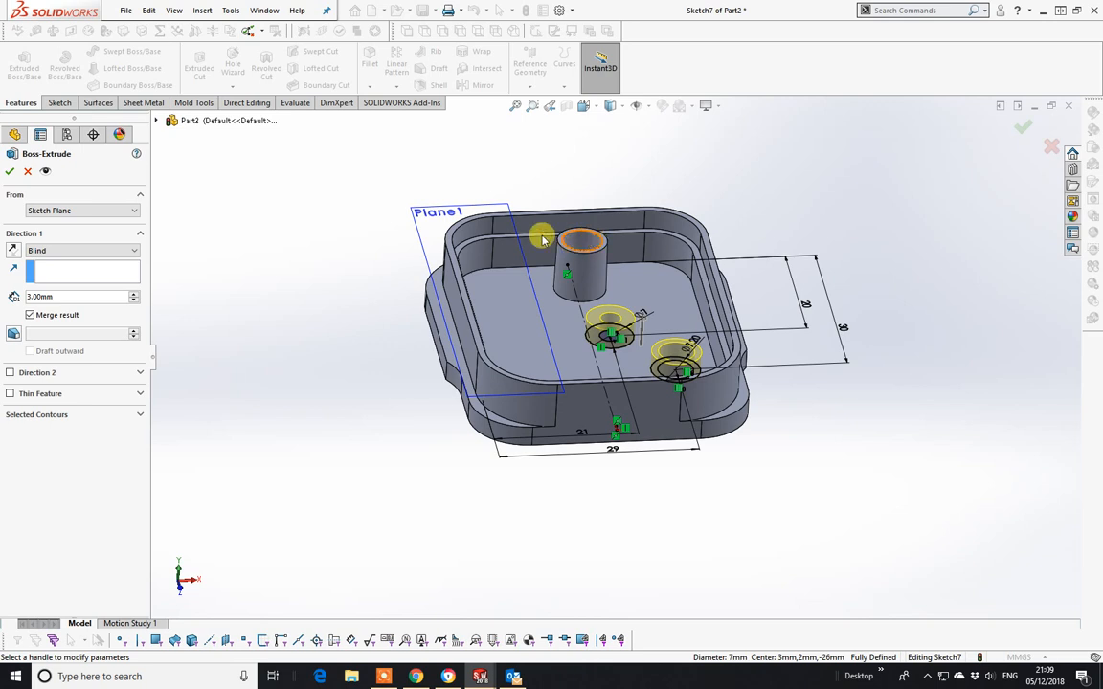
pyautogui.click(72, 251)
pyautogui.click(72, 298)
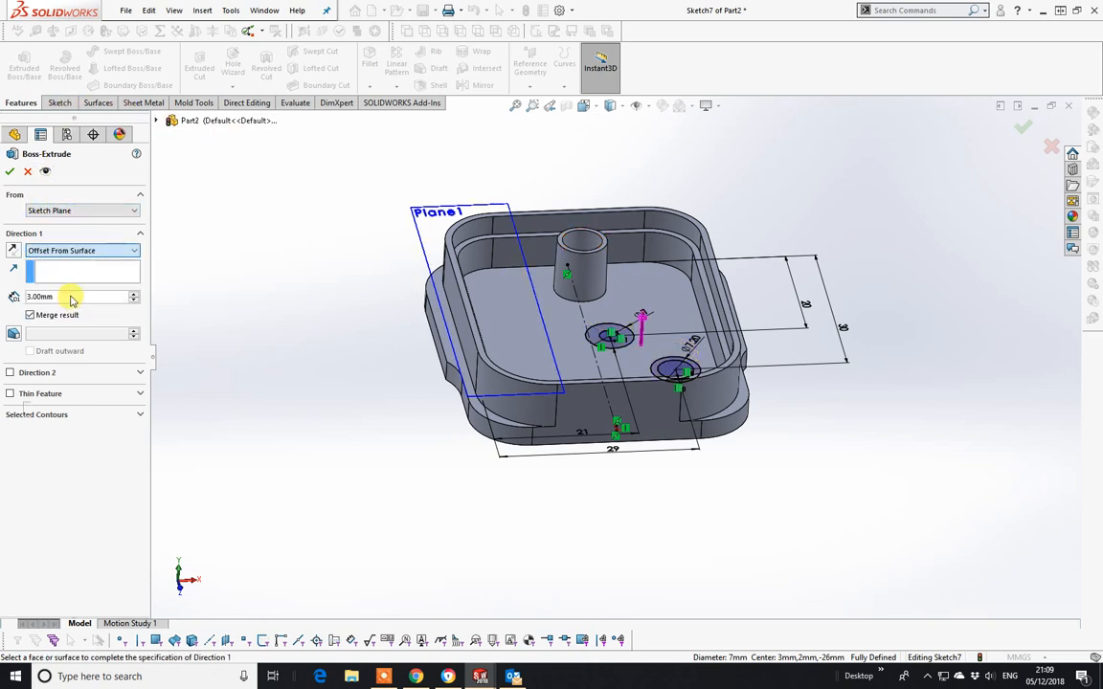
pyautogui.click(106, 250)
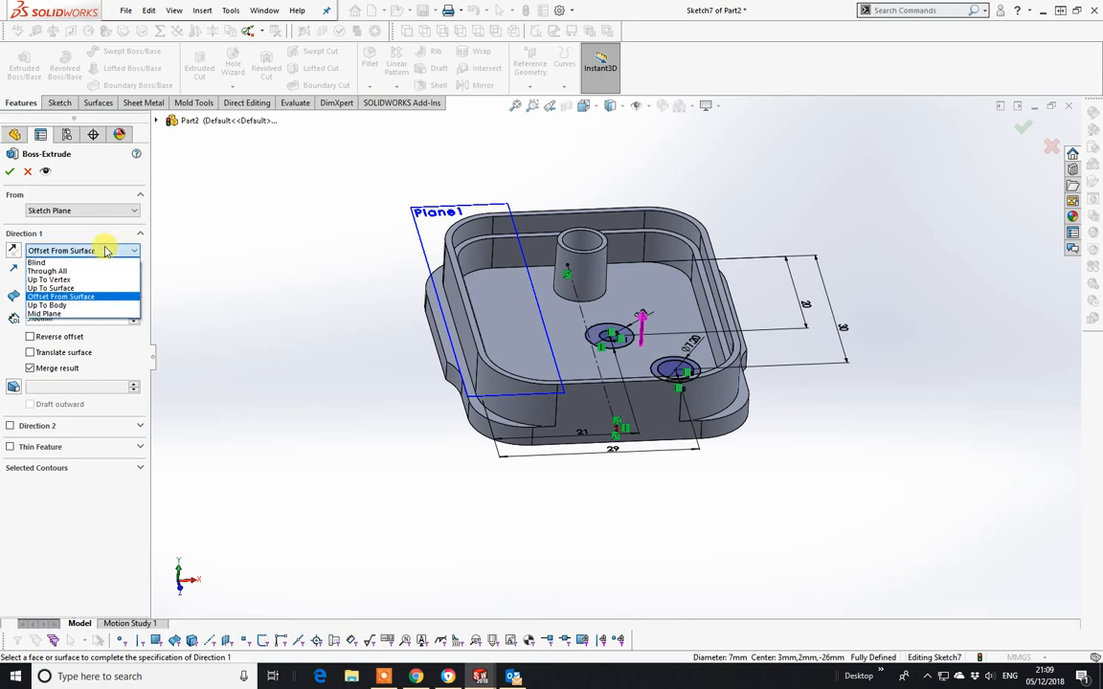
pyautogui.click(77, 288)
pyautogui.scroll(-3, 655, 259)
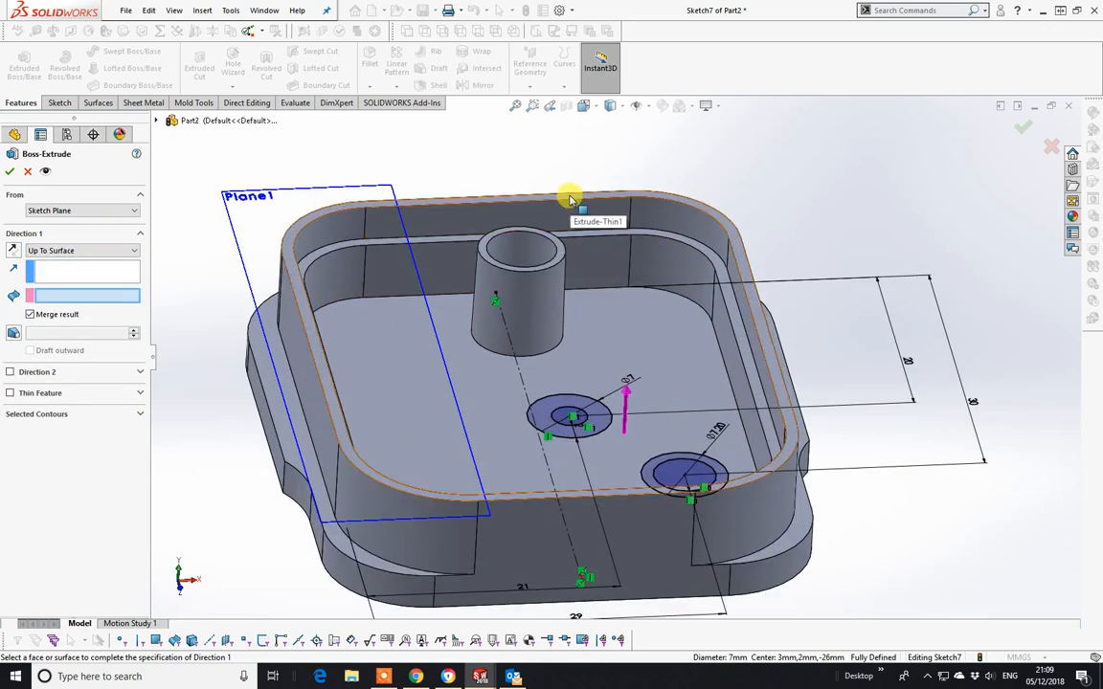
pyautogui.click(571, 200)
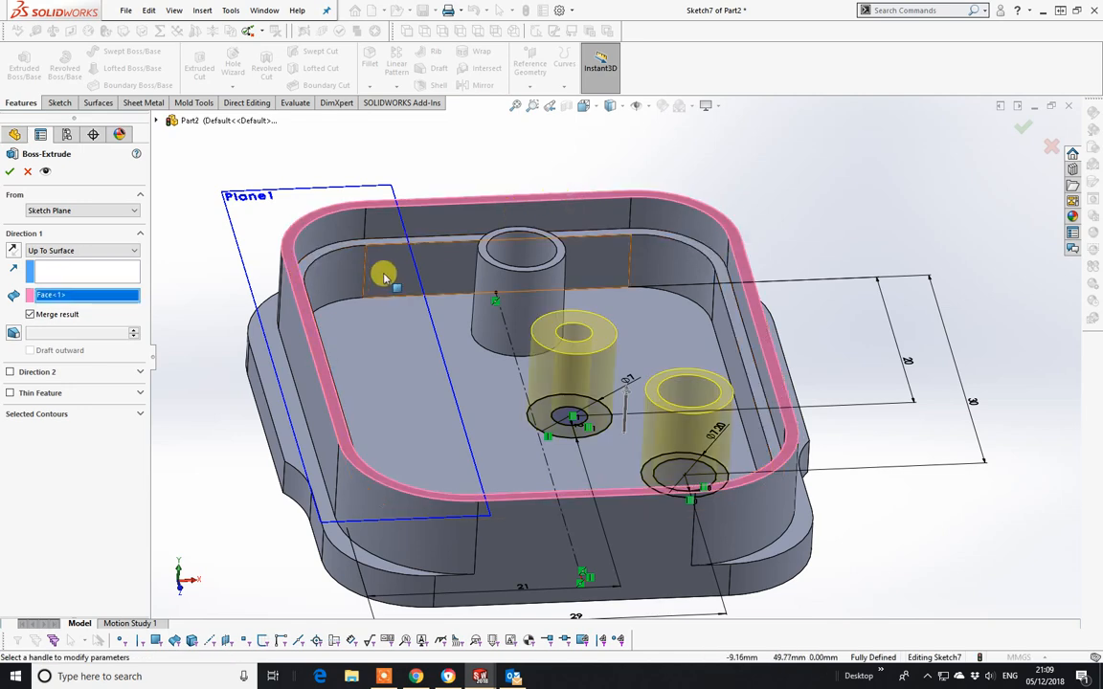
pyautogui.click(12, 335)
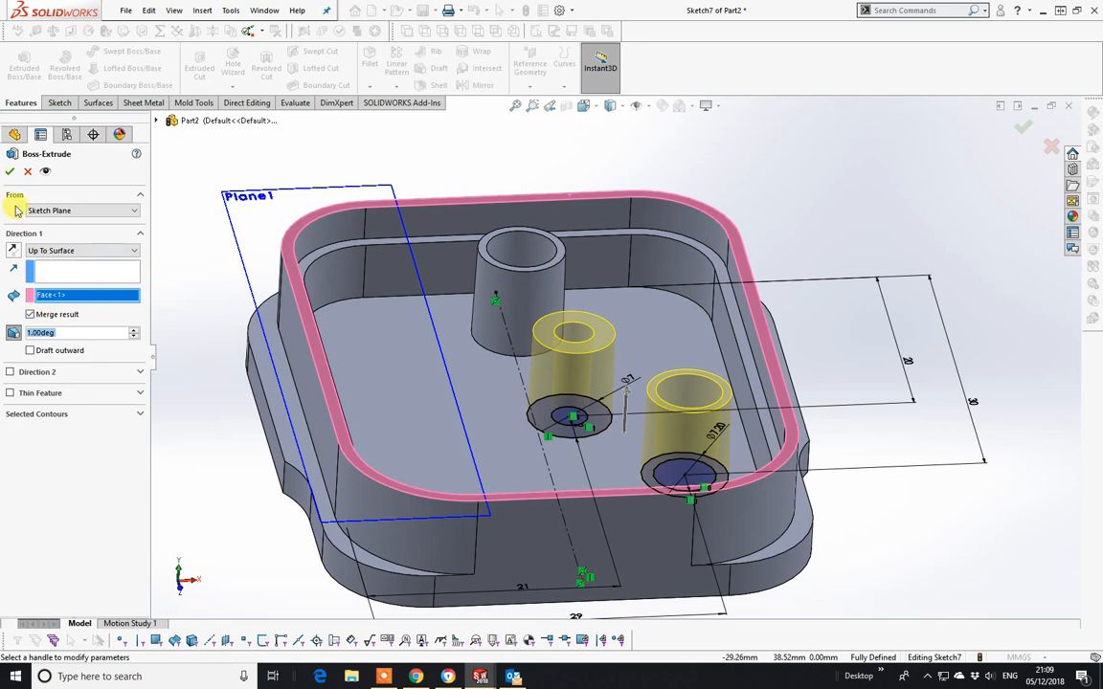
pyautogui.click(9, 171)
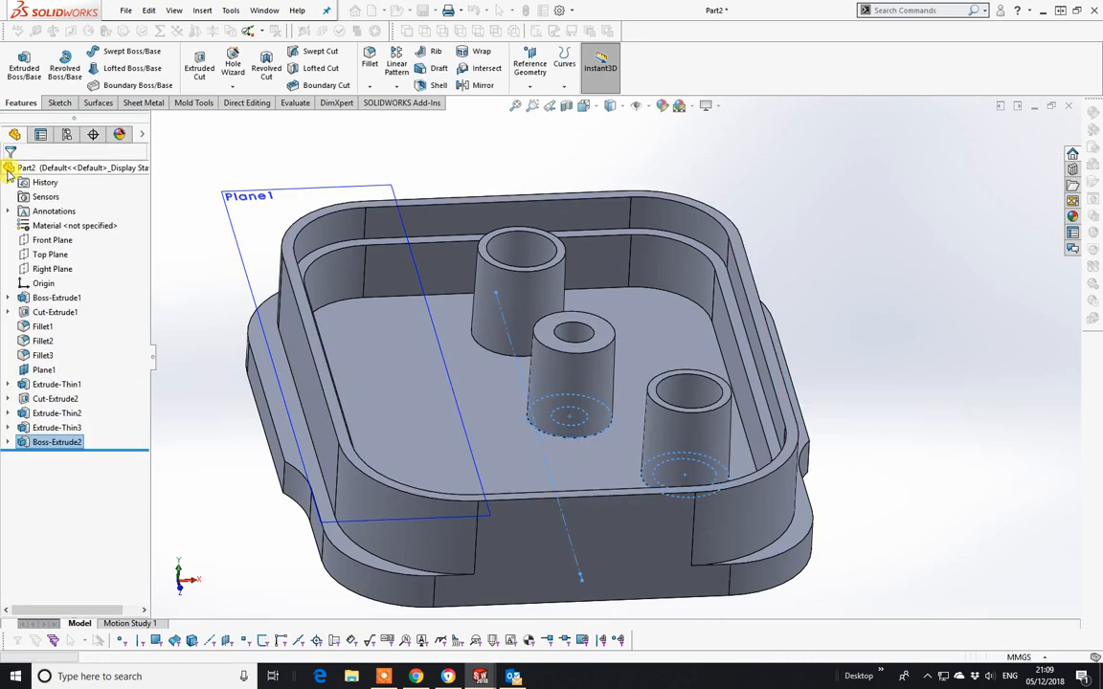
# - Start a new sketch on the case's inner floor face, seen from the Top view
pyautogui.scroll(2, 651, 434)
pyautogui.moveTo(668, 434); pyautogui.dragTo(644, 596, button='middle')
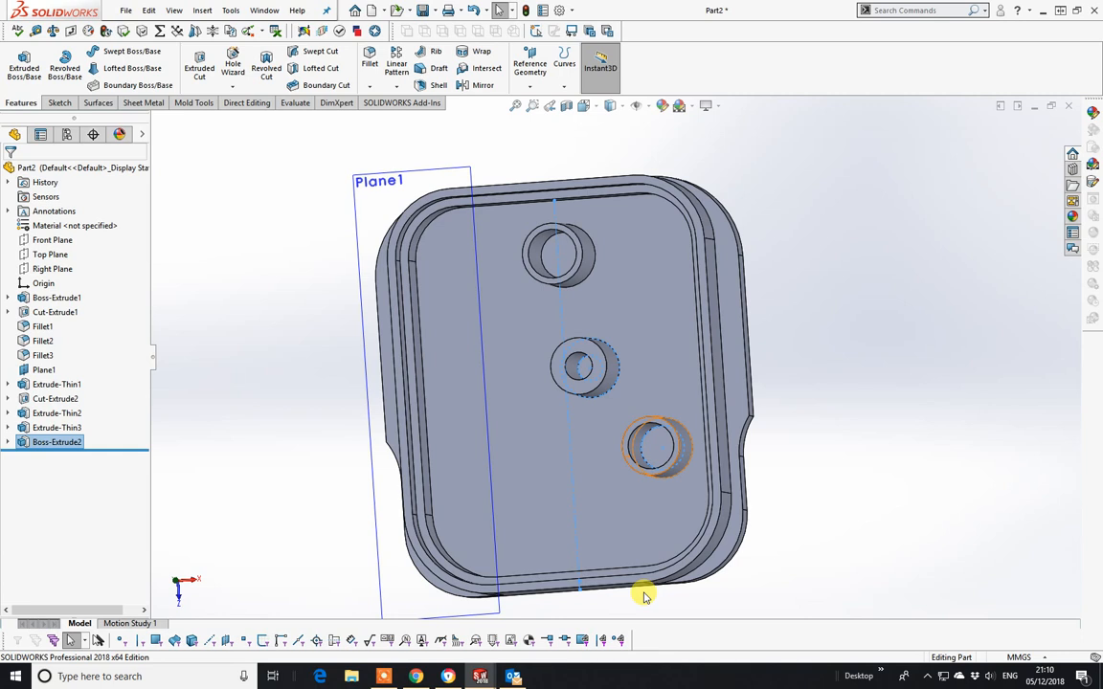
pyautogui.scroll(1, 644, 597)
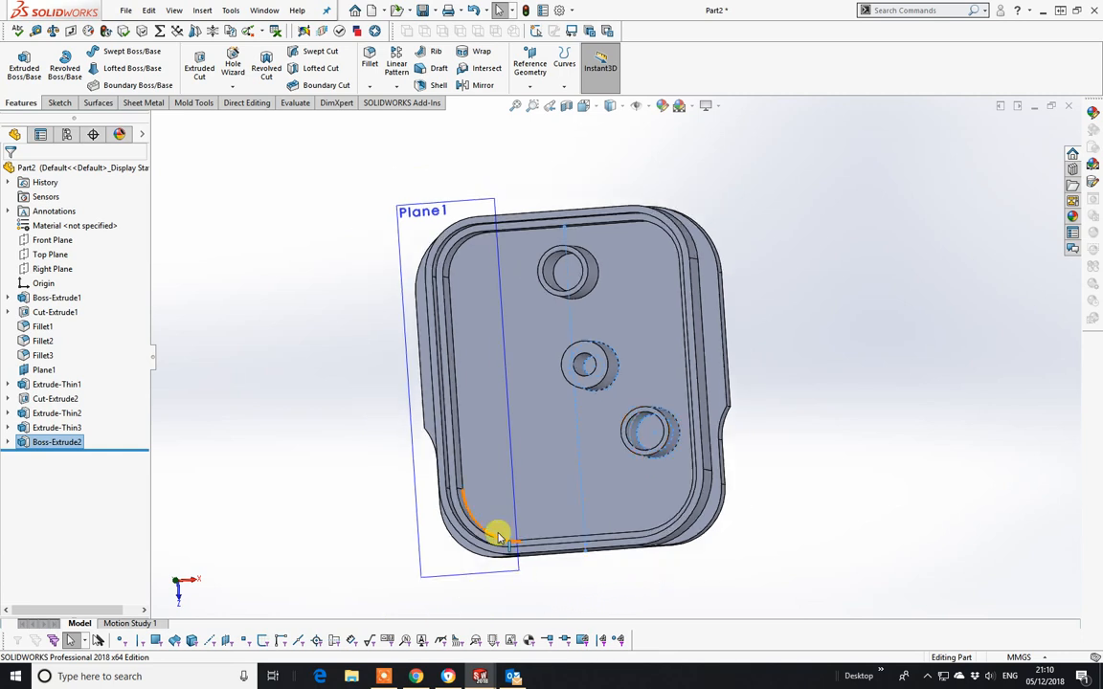
pyautogui.press('space')
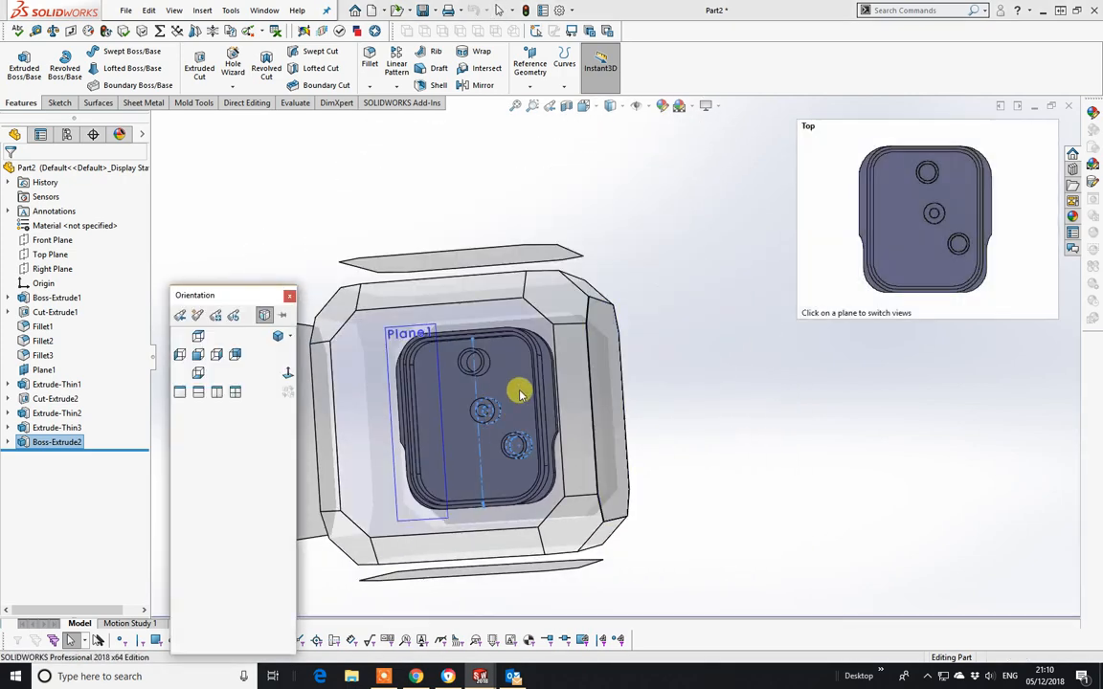
pyautogui.click(520, 393)
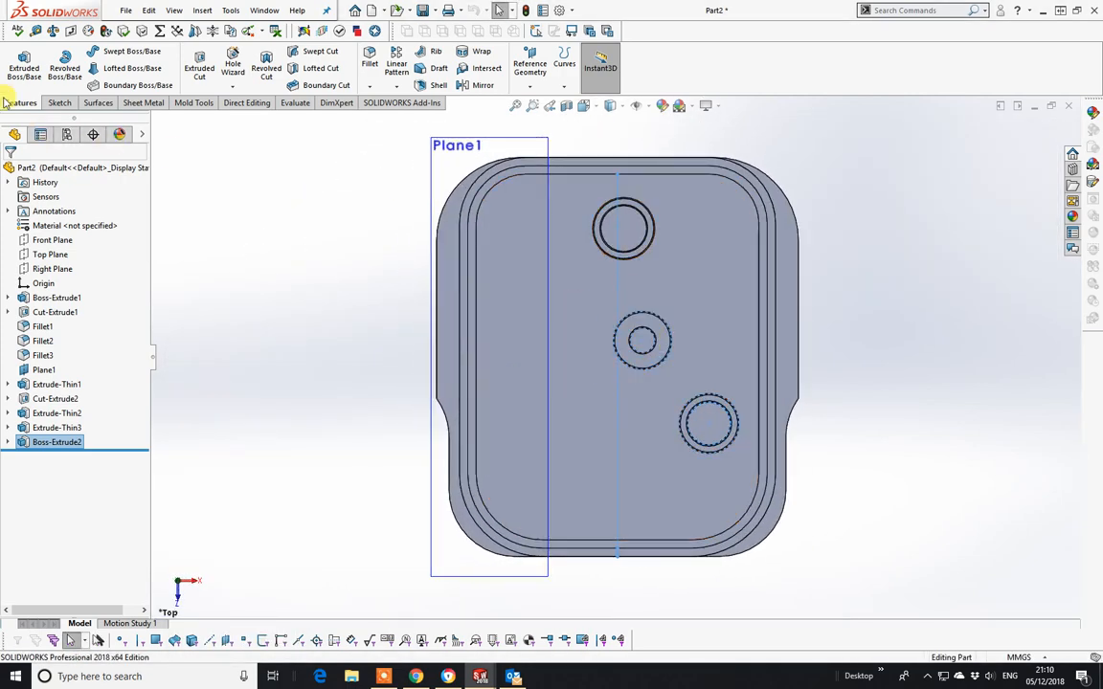
pyautogui.click(58, 103)
pyautogui.click(18, 60)
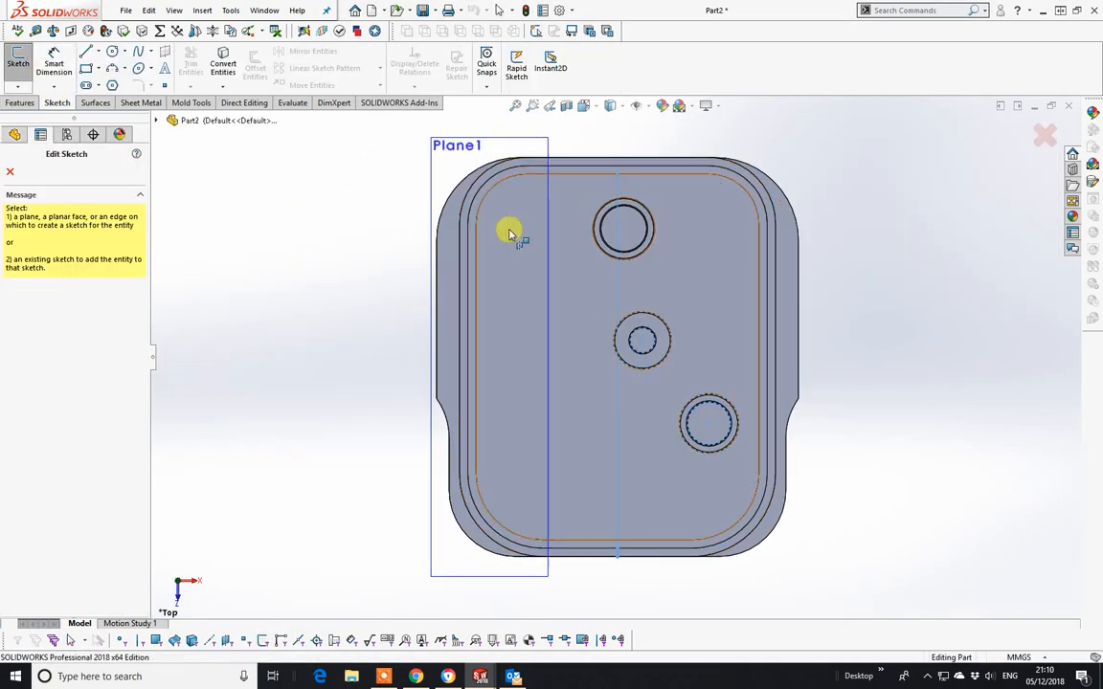
pyautogui.click(690, 237)
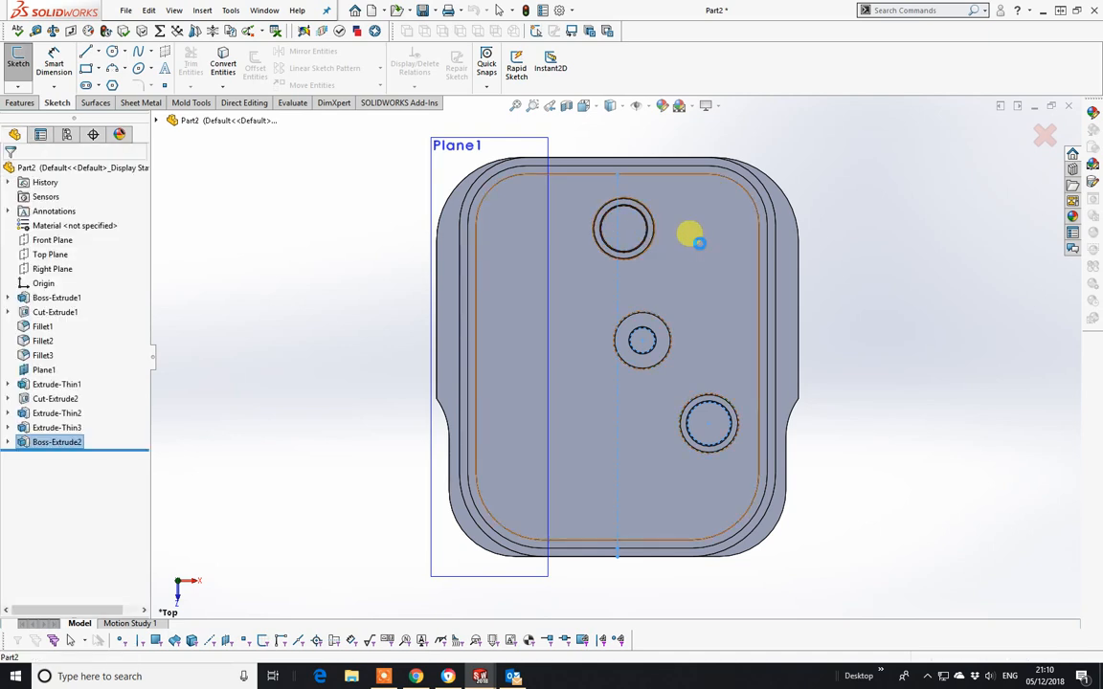
# - Sketch two circles of about 1 mm radius centred in the upper and lower hollow bosses that flank the middle boss
pyautogui.click(113, 54)
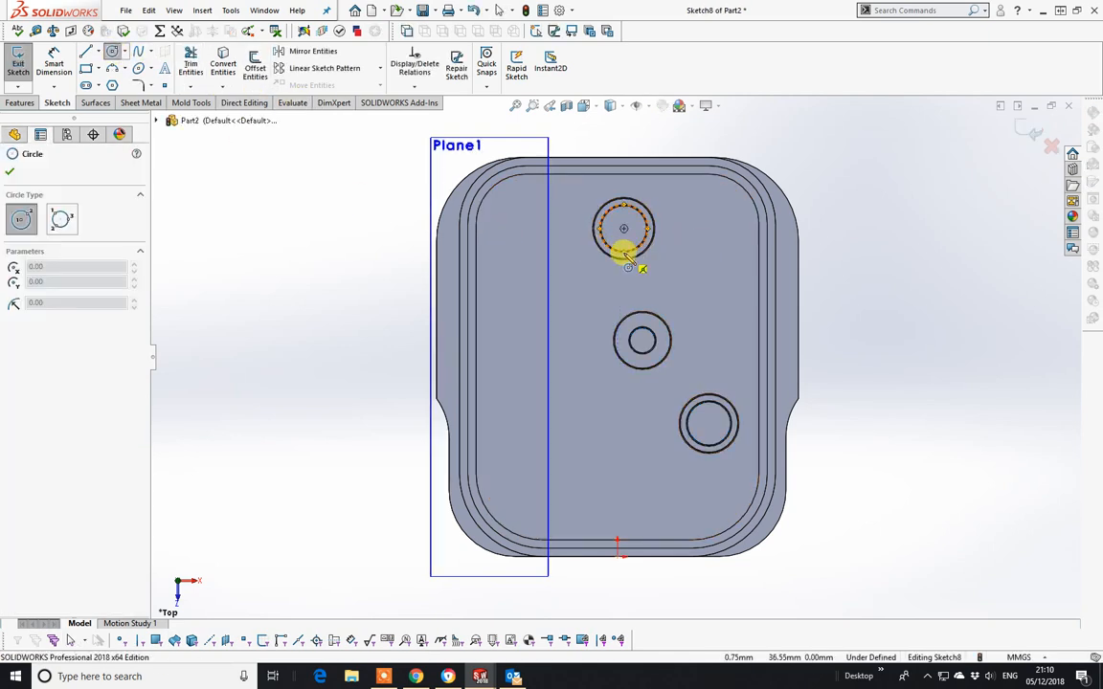
pyautogui.click(625, 230)
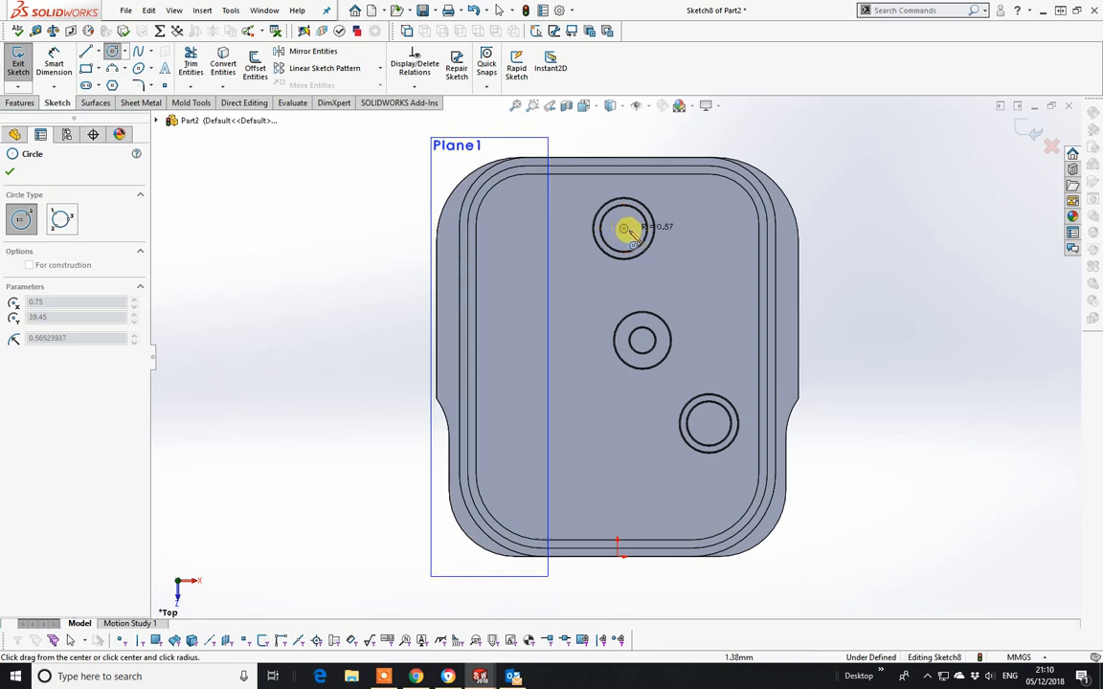
pyautogui.click(630, 232)
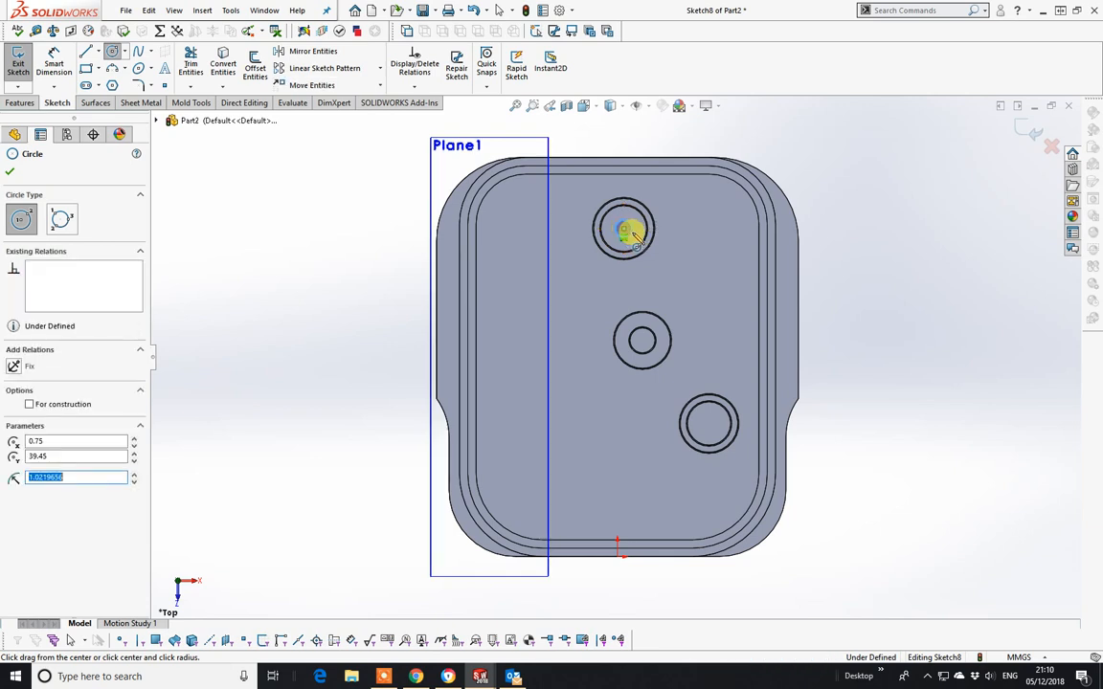
pyautogui.click(708, 424)
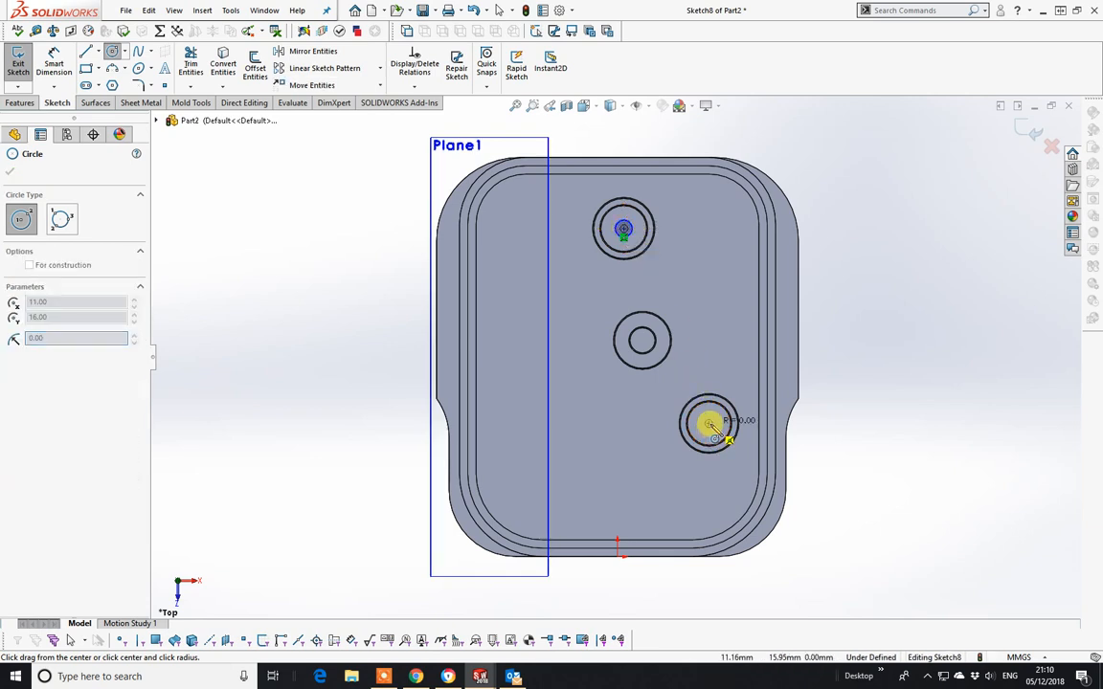
pyautogui.click(711, 427)
pyautogui.rightClick(711, 427)
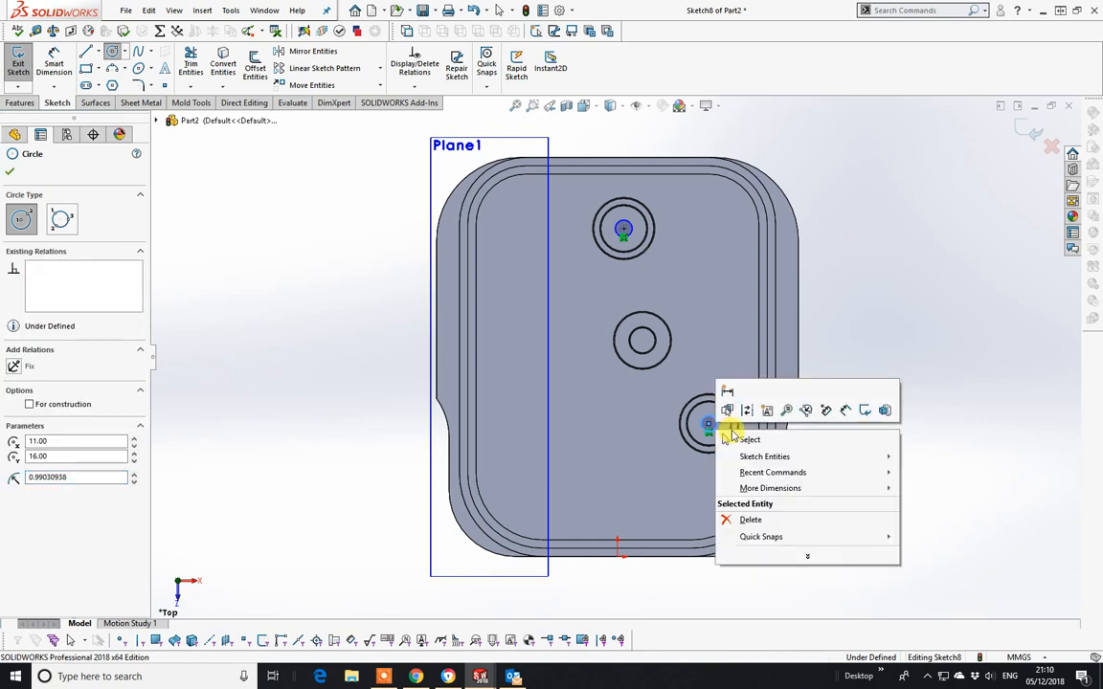
pyautogui.click(783, 442)
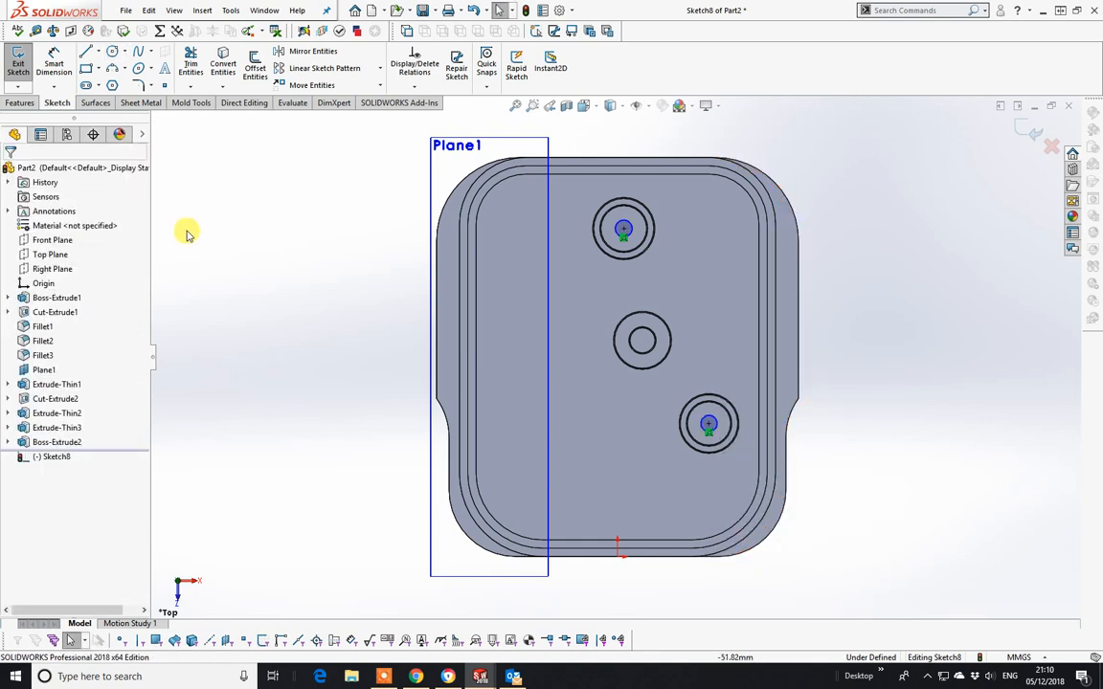
# - Apply an Equal relation to the two small circles inside the upper and lower bosses
pyautogui.click(633, 237)
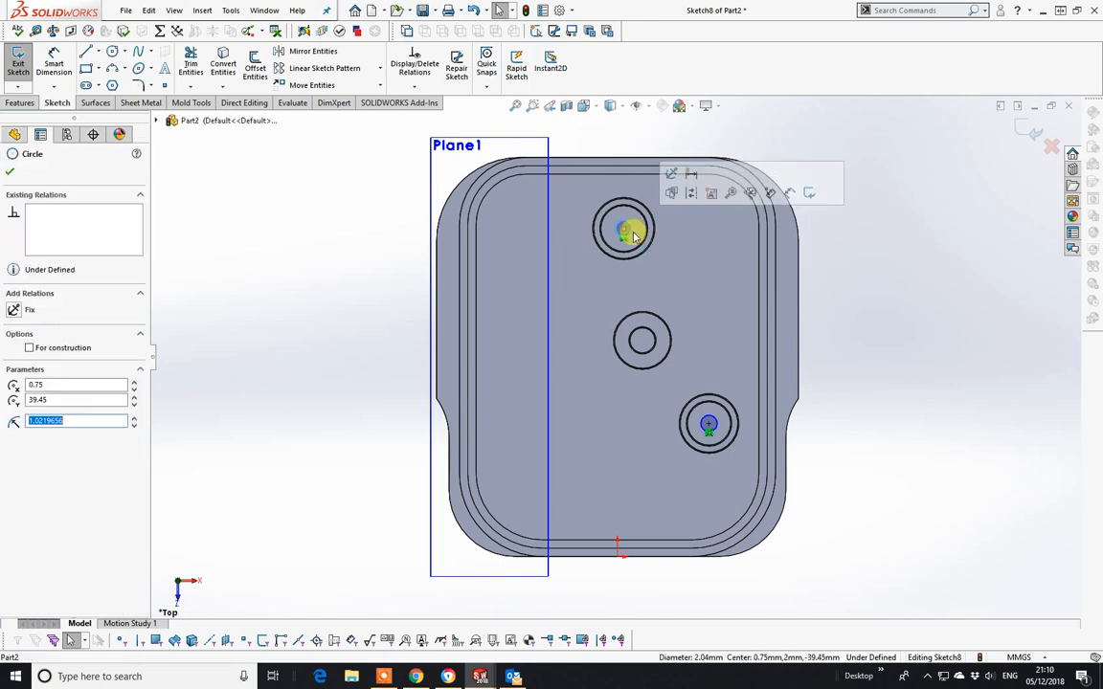
pyautogui.keyDown('ctrl'); pyautogui.click(716, 426); pyautogui.keyUp('ctrl')
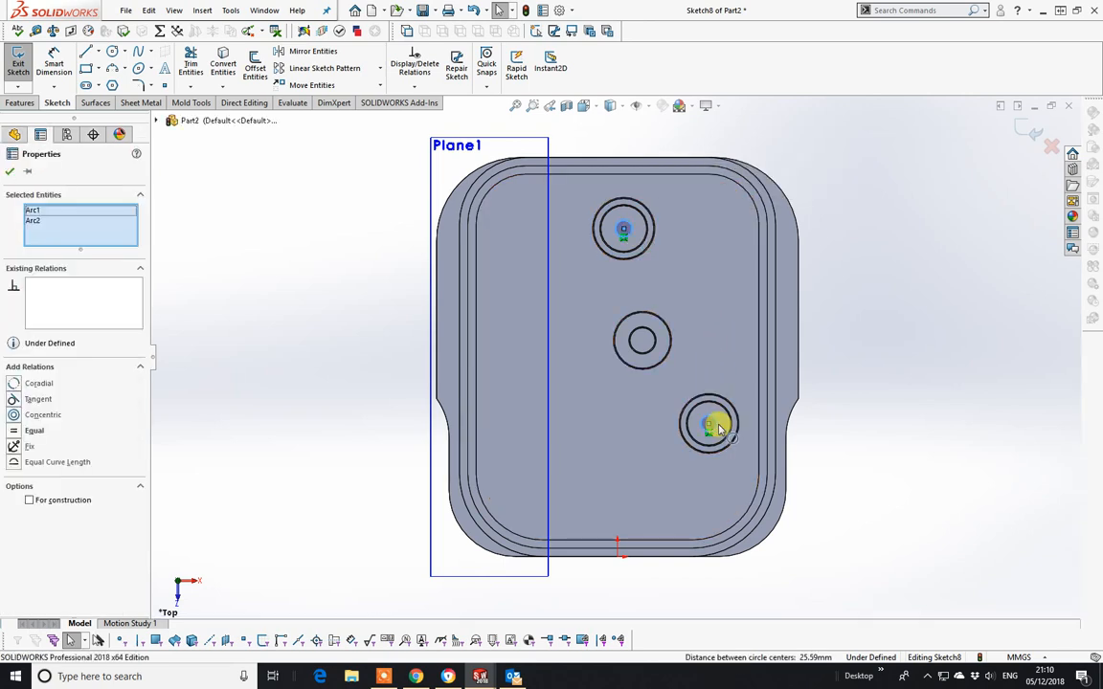
pyautogui.click(817, 367)
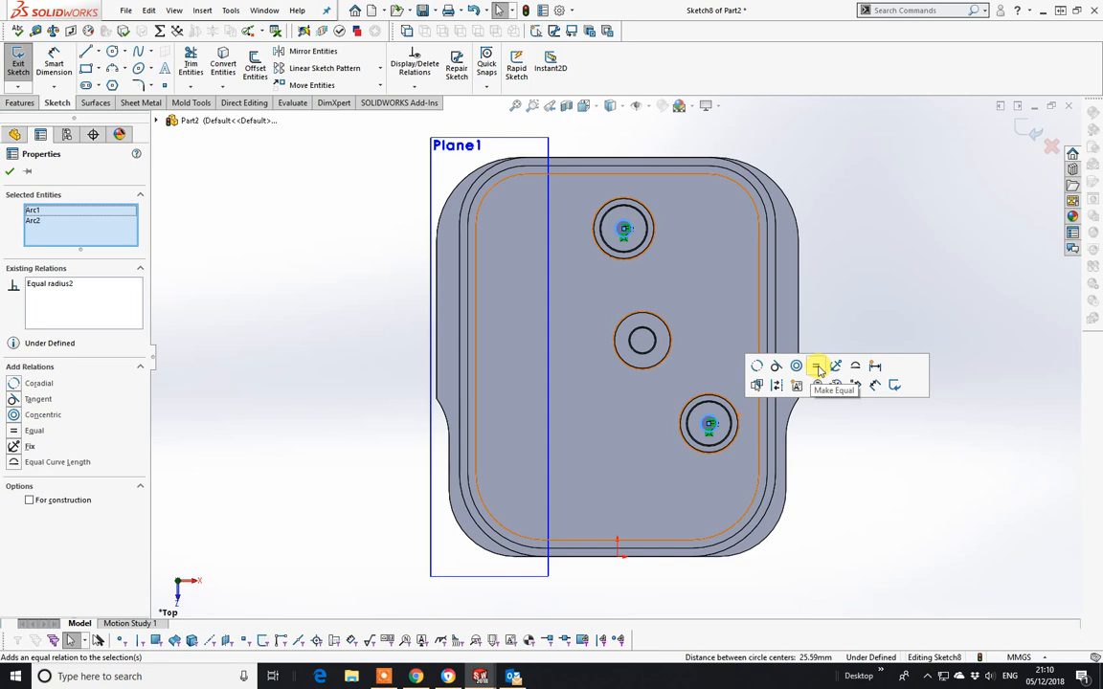
pyautogui.click(11, 173)
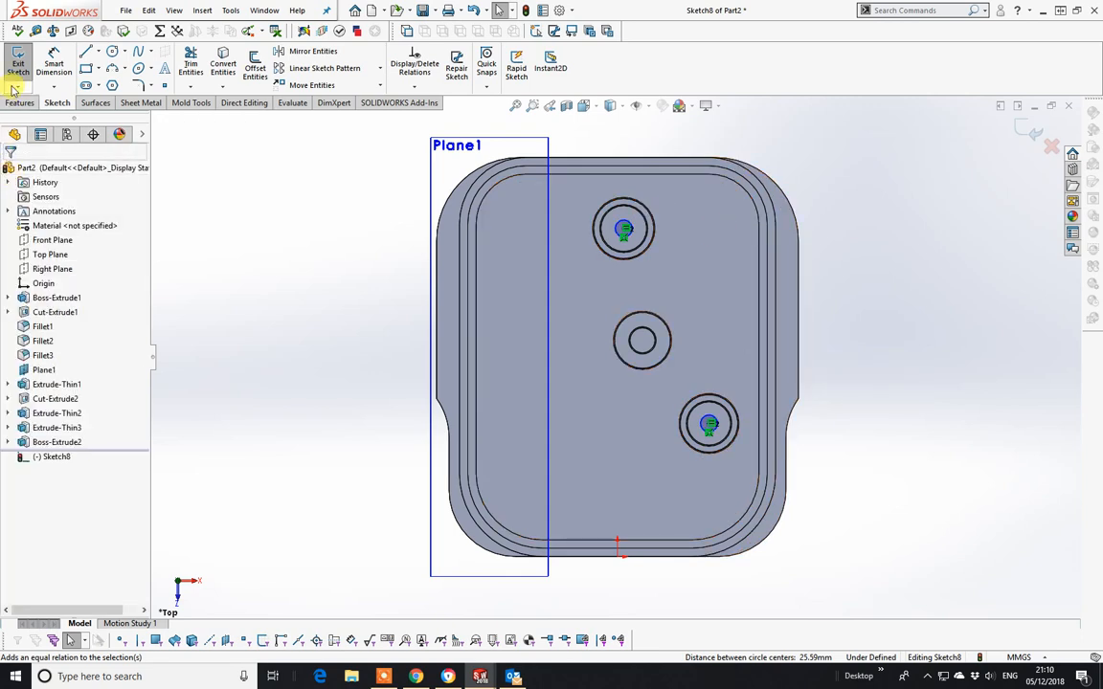
# - Dimension the diameter of the small circle in the lower boss and set it to 1.5 mm
pyautogui.click(718, 431)
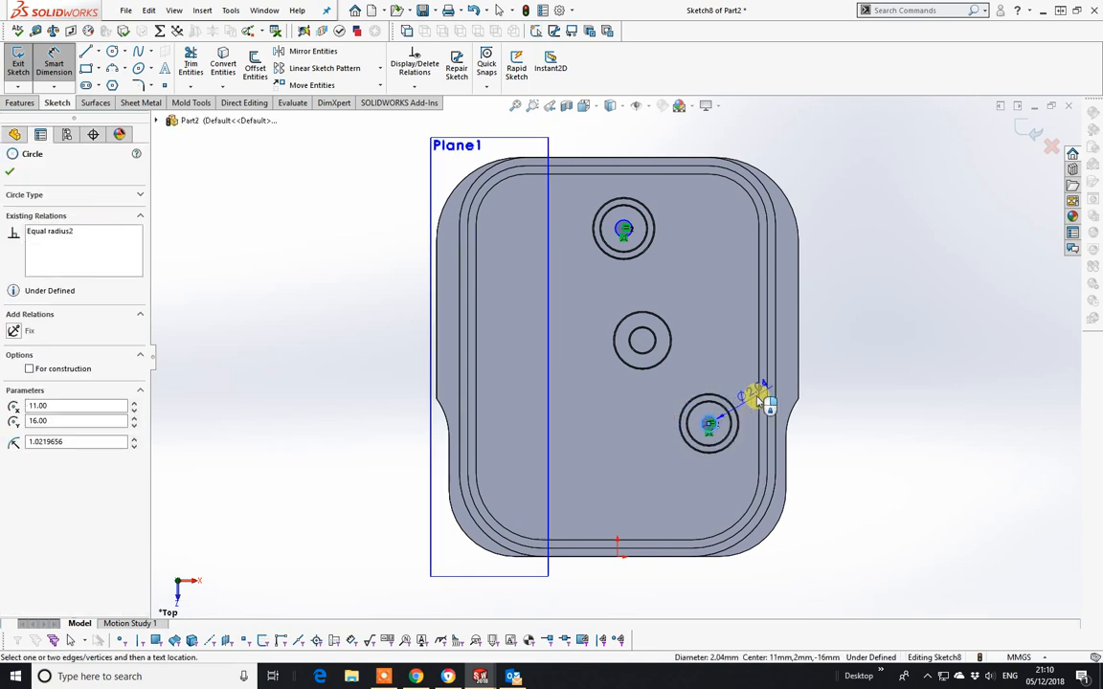
pyautogui.click(839, 367)
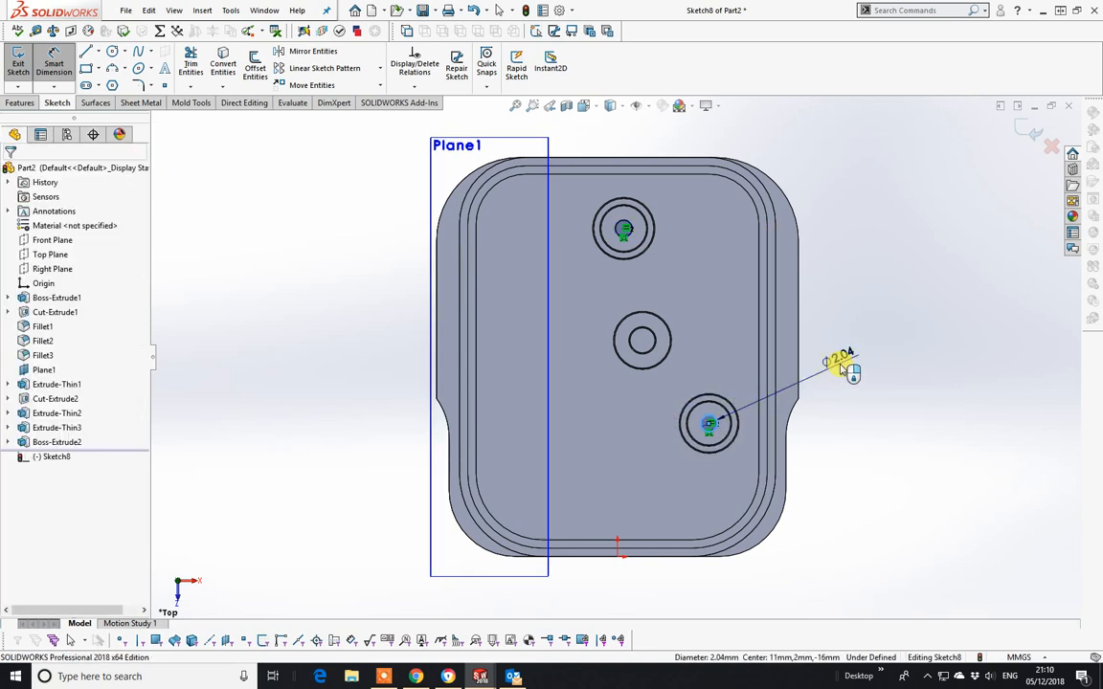
pyautogui.write('2')
pyautogui.press('Return')
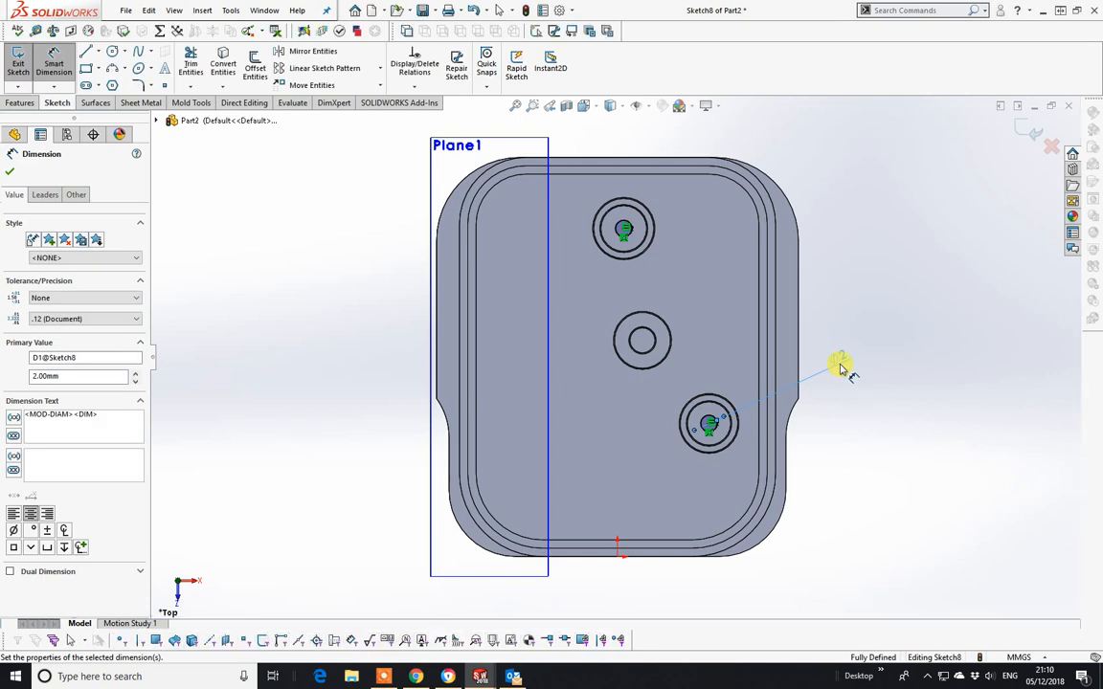
pyautogui.doubleClick(840, 356)
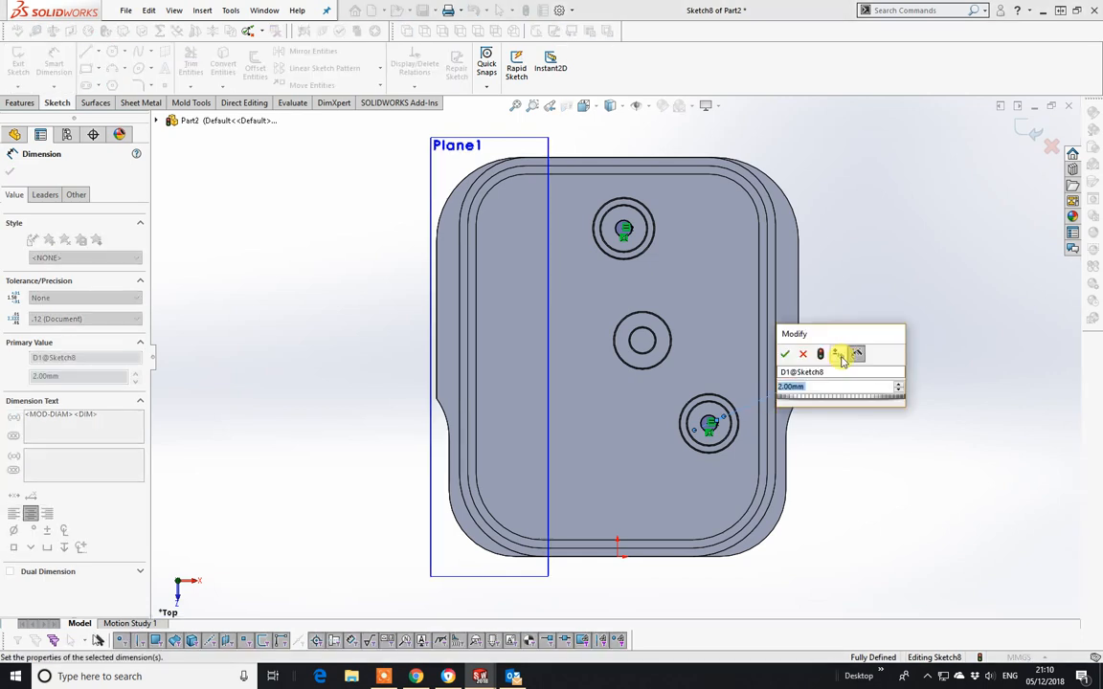
pyautogui.write('1.5')
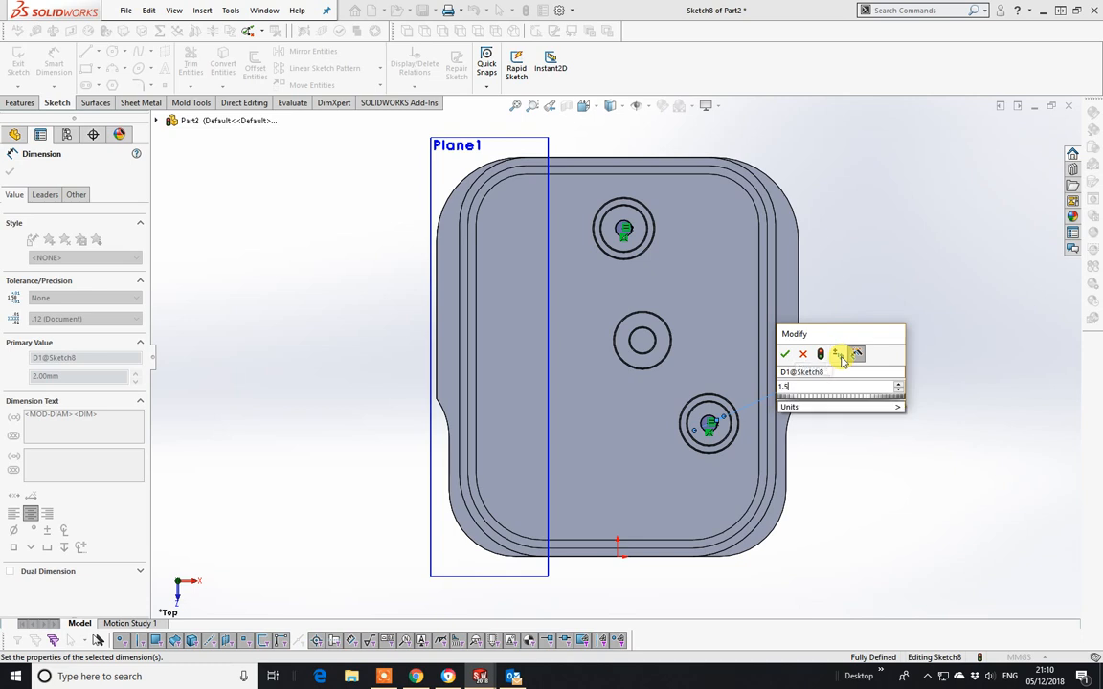
pyautogui.press('Return')
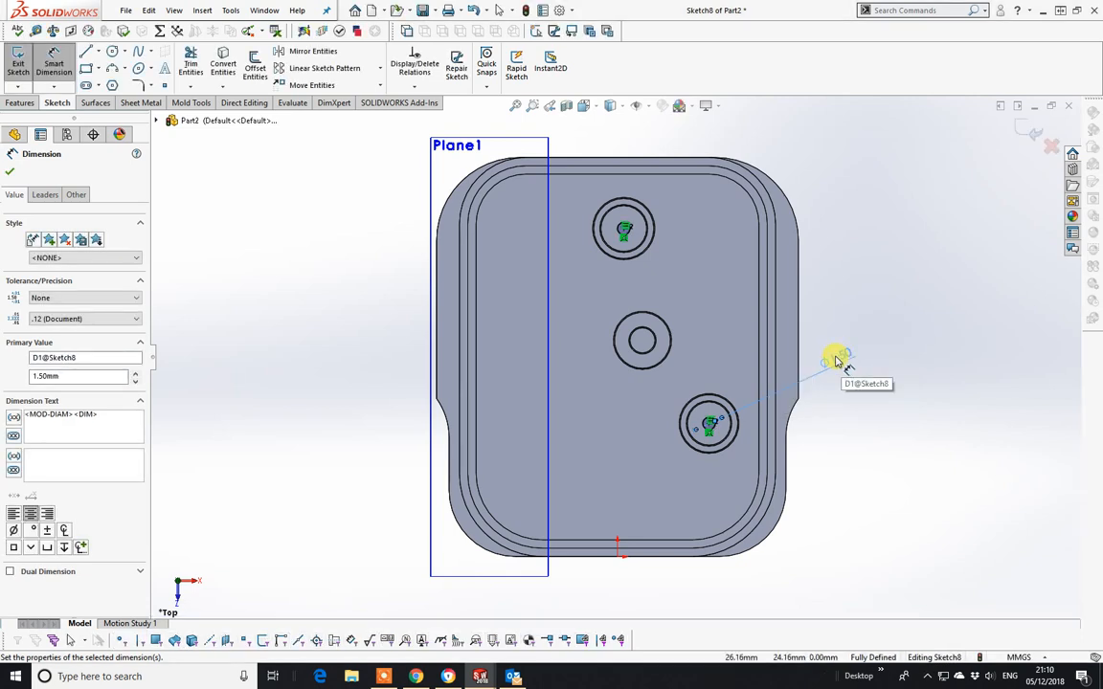
# - Extrude the two small circles as a Blind boss 1.5 mm deep, merged with the case
pyautogui.click(19, 103)
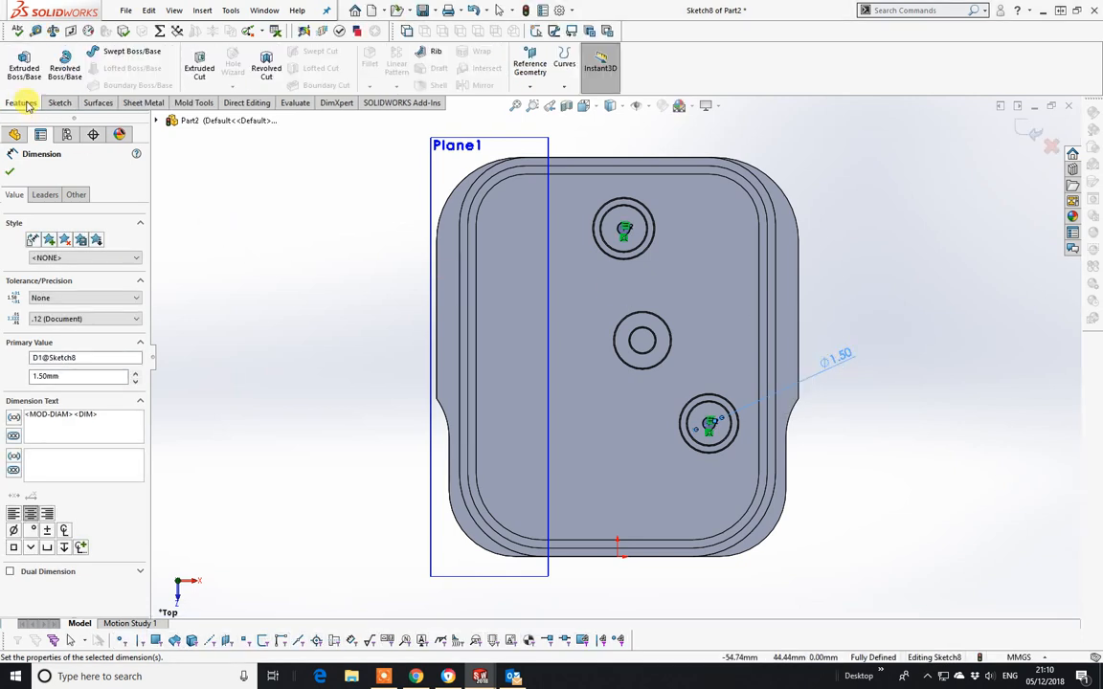
pyautogui.click(23, 58)
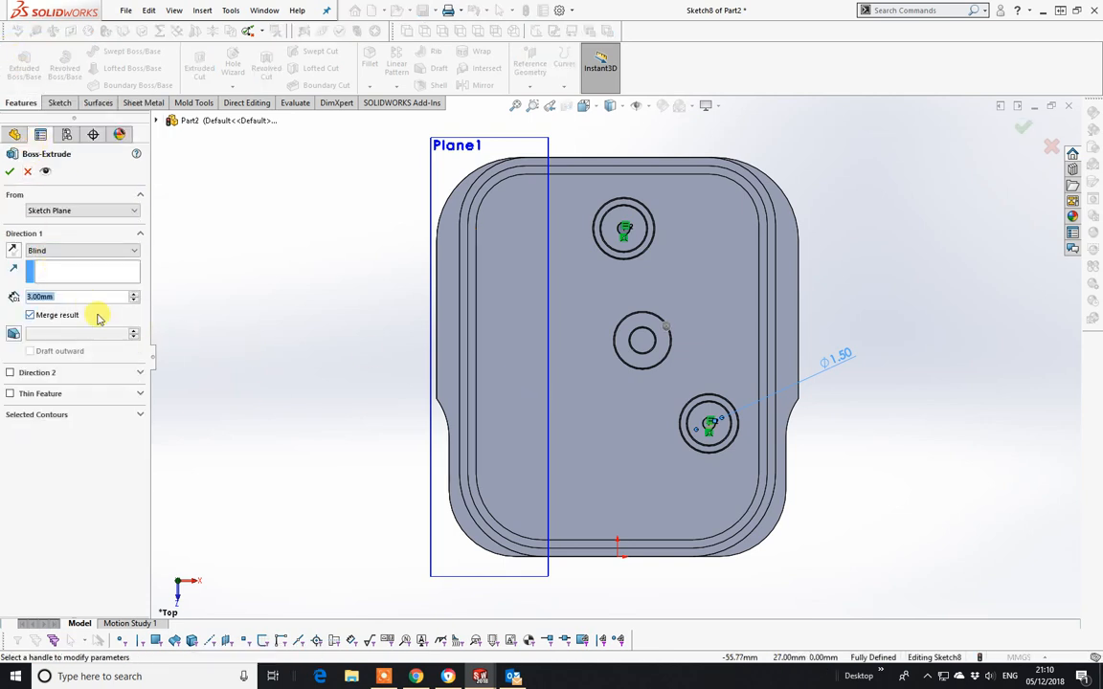
pyautogui.write('1.5')
pyautogui.press('Return')
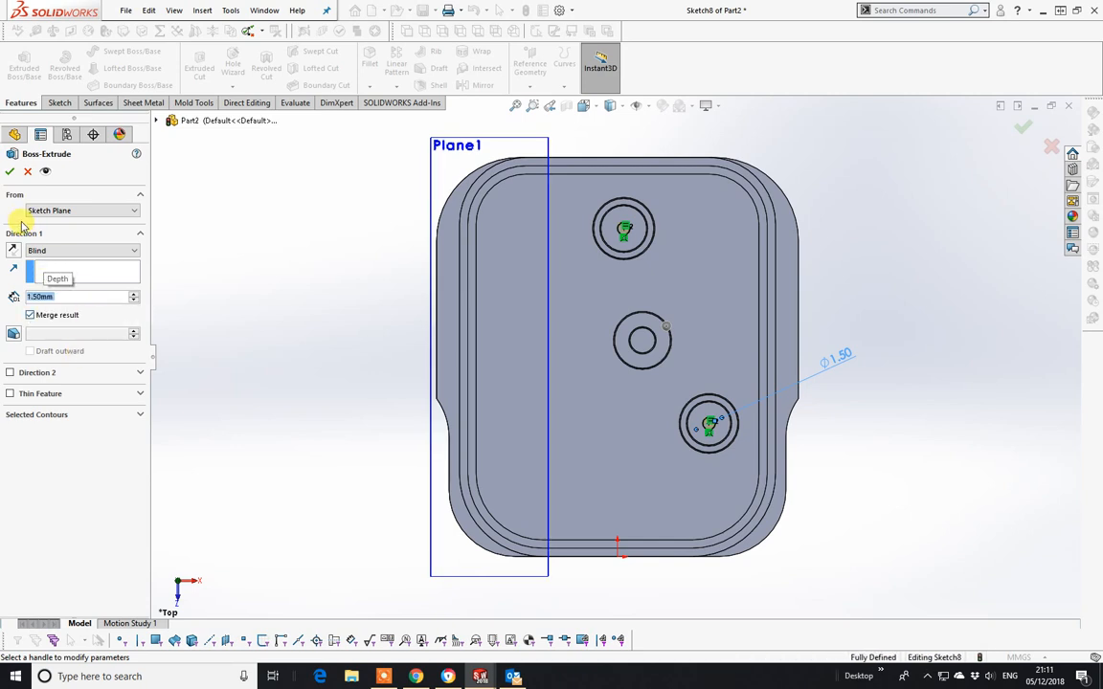
pyautogui.click(10, 170)
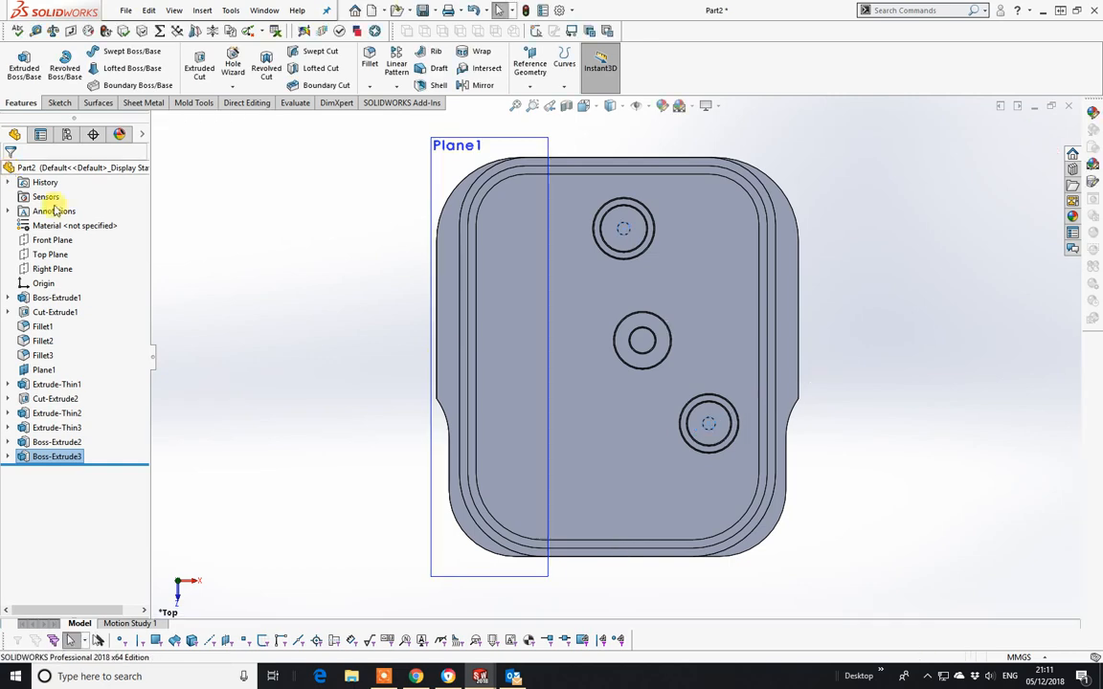
# - Fillet the top edges of the two small pins inside the bosses with a symmetric circular radius of 0.75 mm
pyautogui.moveTo(581, 286); pyautogui.dragTo(633, 246, button='middle')
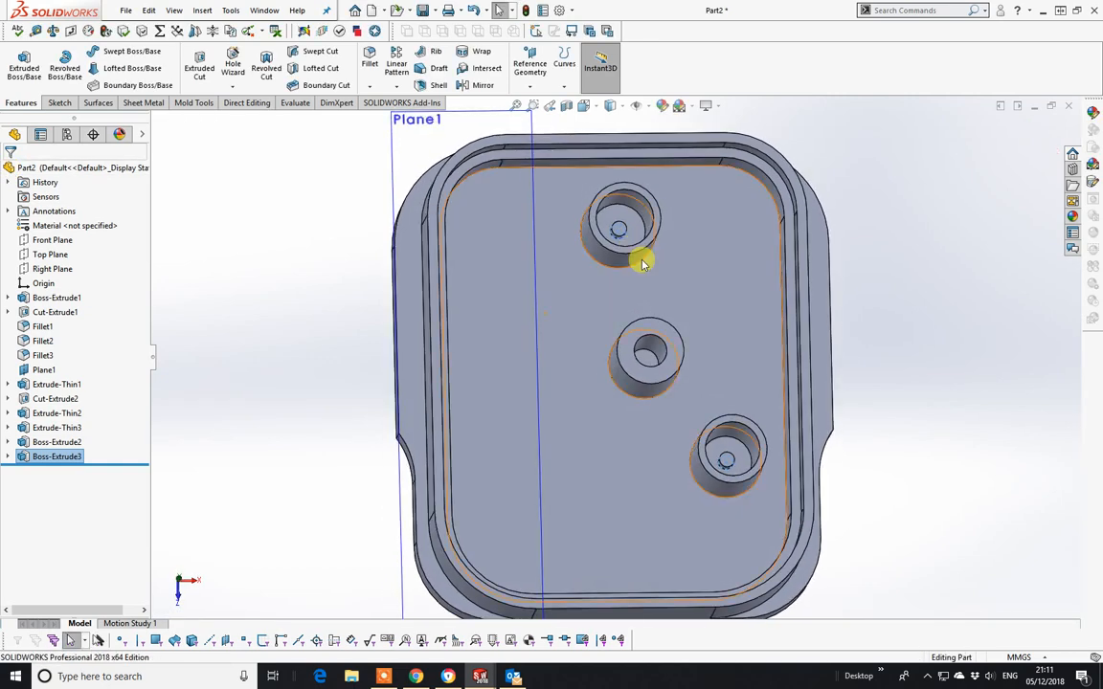
pyautogui.scroll(-3, 754, 431)
pyautogui.scroll(3, 756, 431)
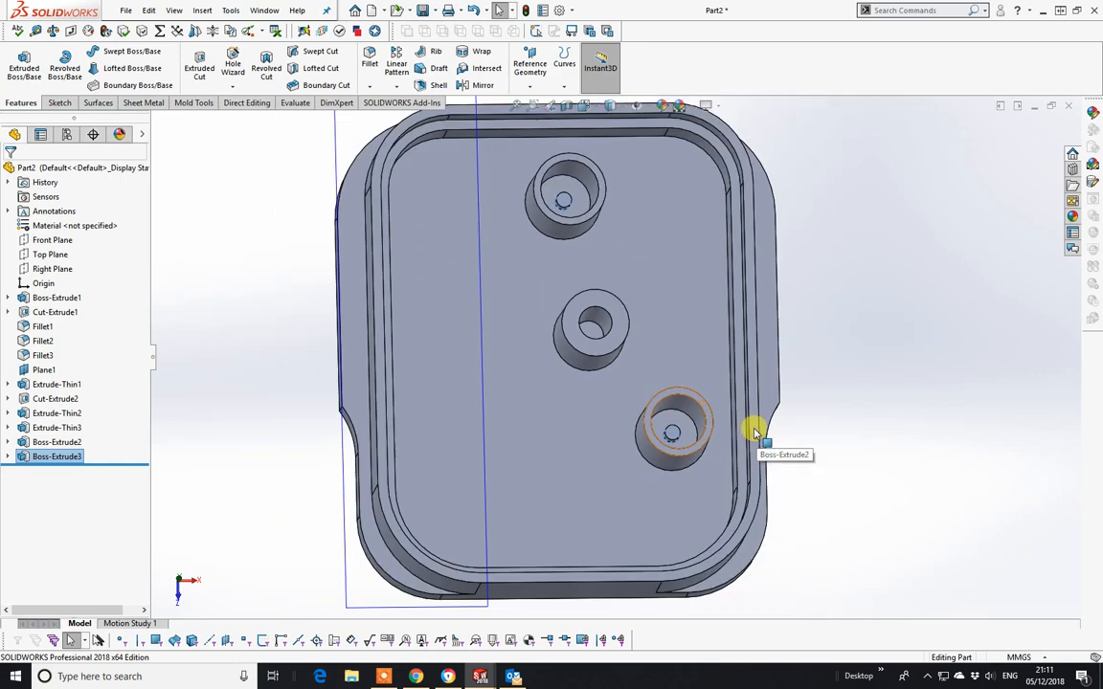
pyautogui.click(372, 57)
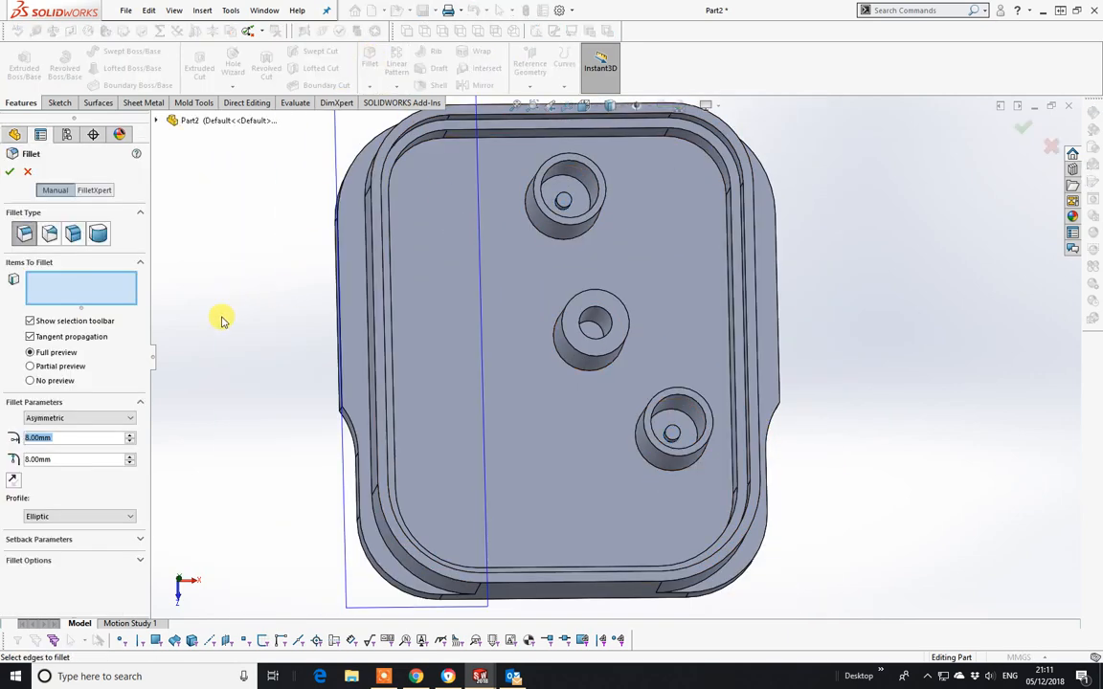
pyautogui.scroll(-5, 586, 243)
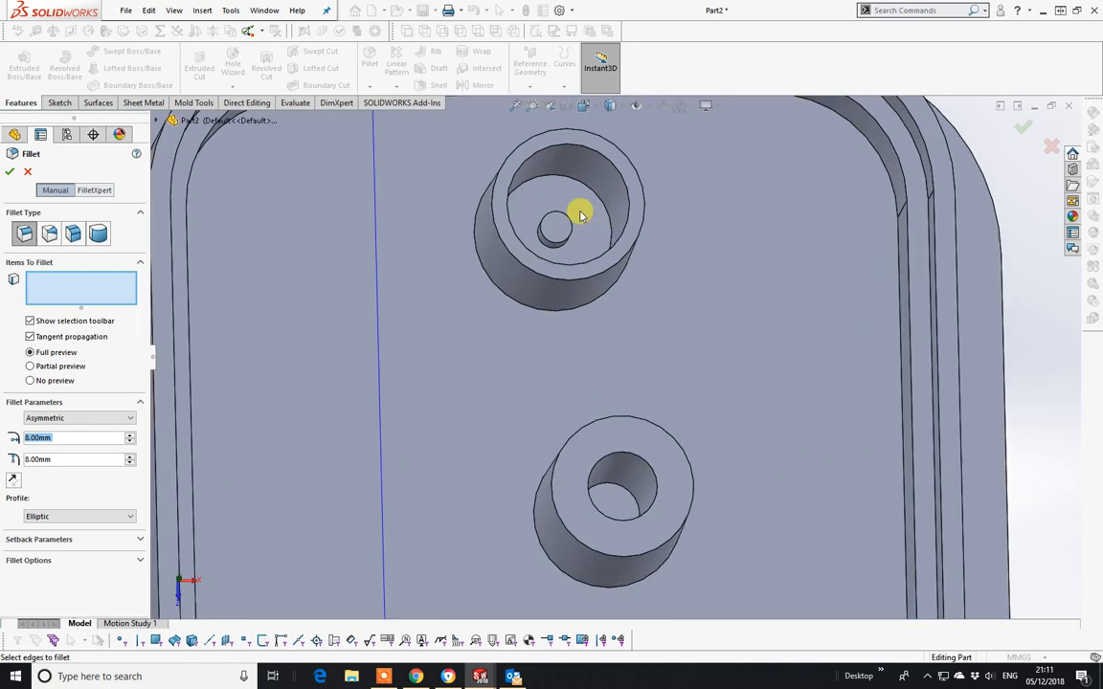
pyautogui.click(135, 423)
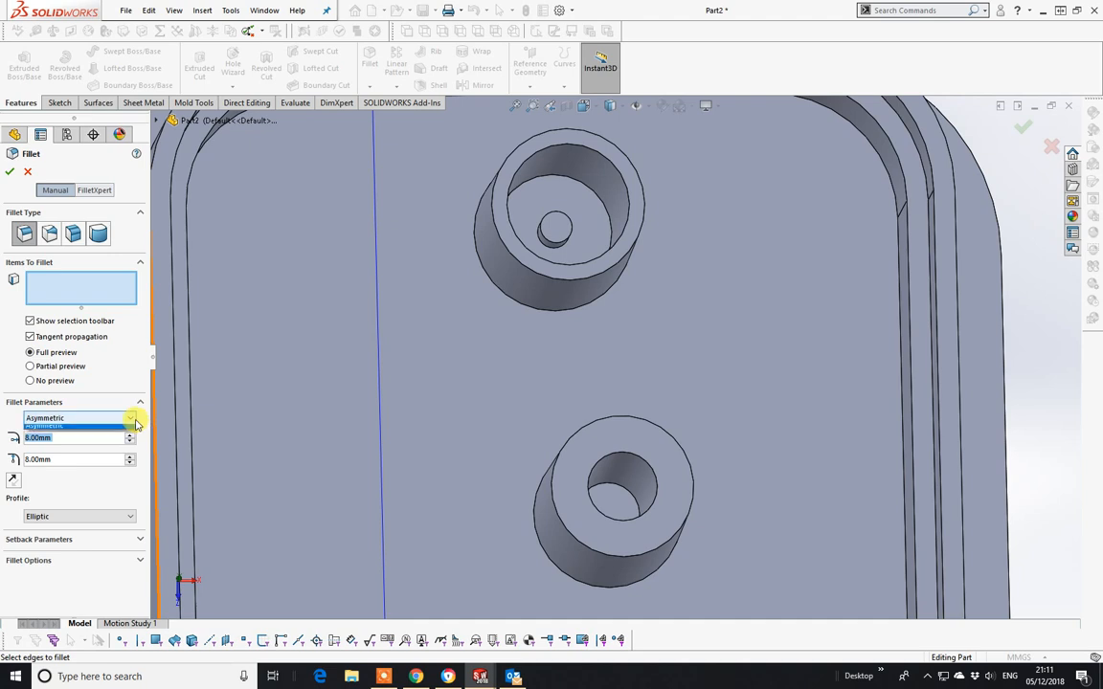
pyautogui.click(131, 432)
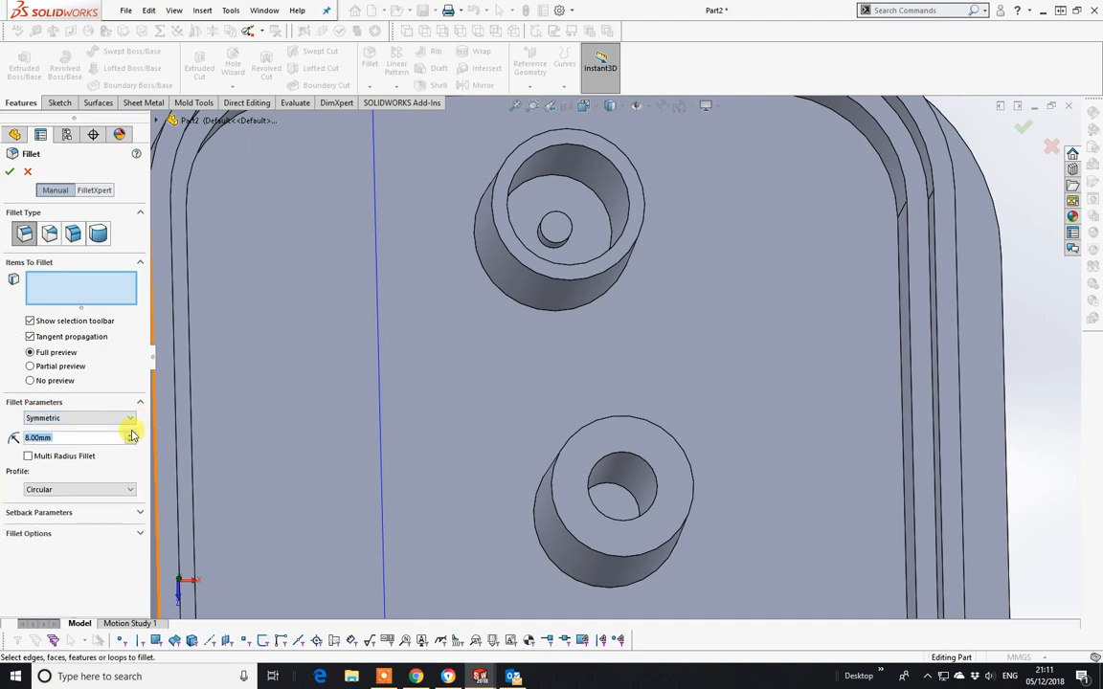
pyautogui.write('0.75')
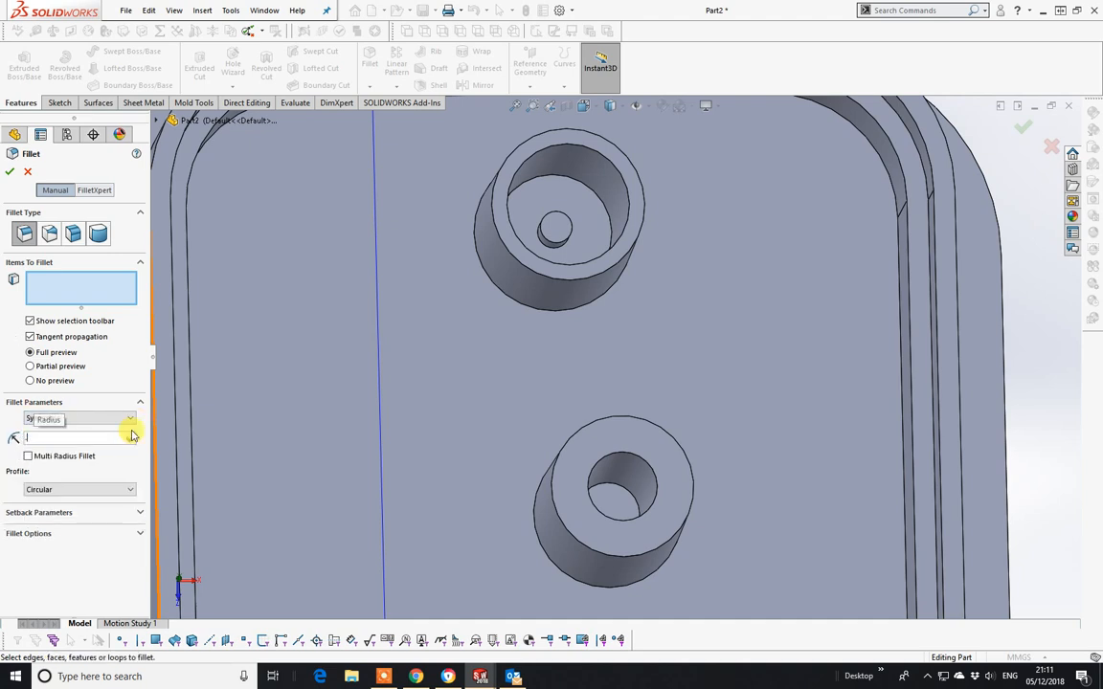
pyautogui.press('Return')
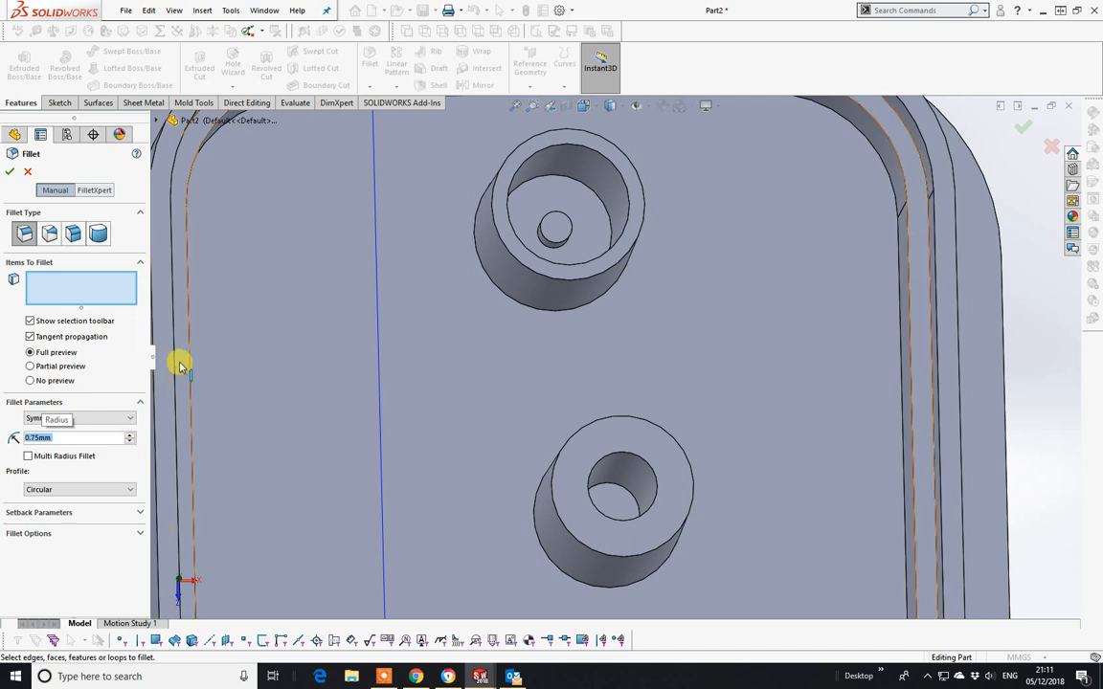
pyautogui.click(553, 241)
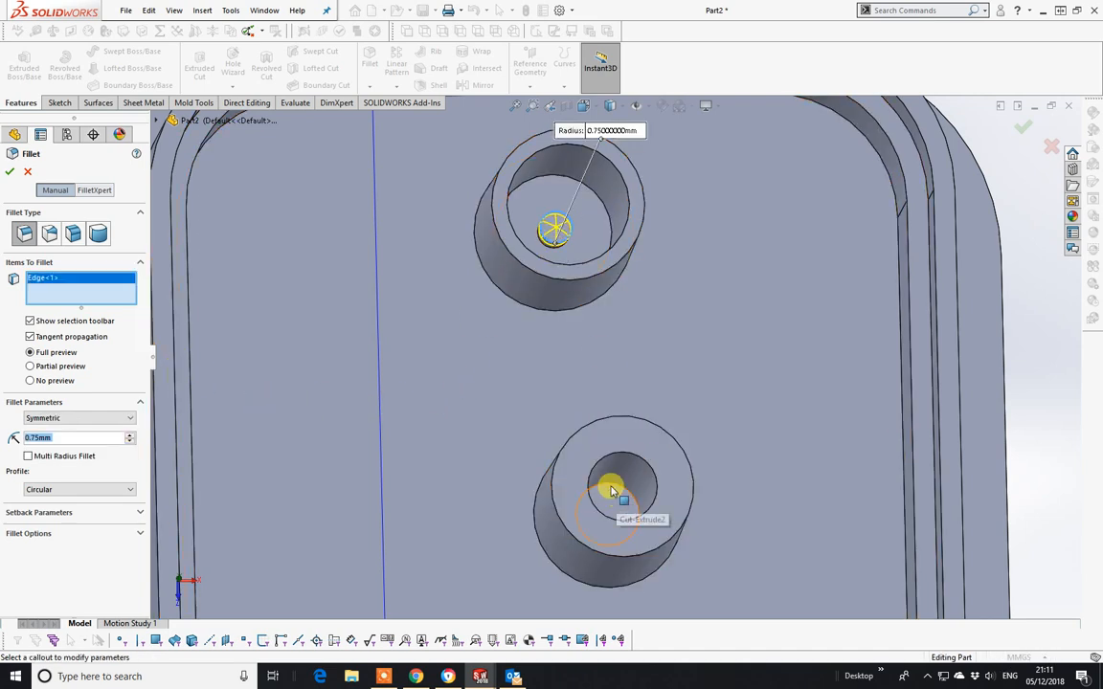
pyautogui.scroll(3, 632, 496)
pyautogui.scroll(-3, 689, 517)
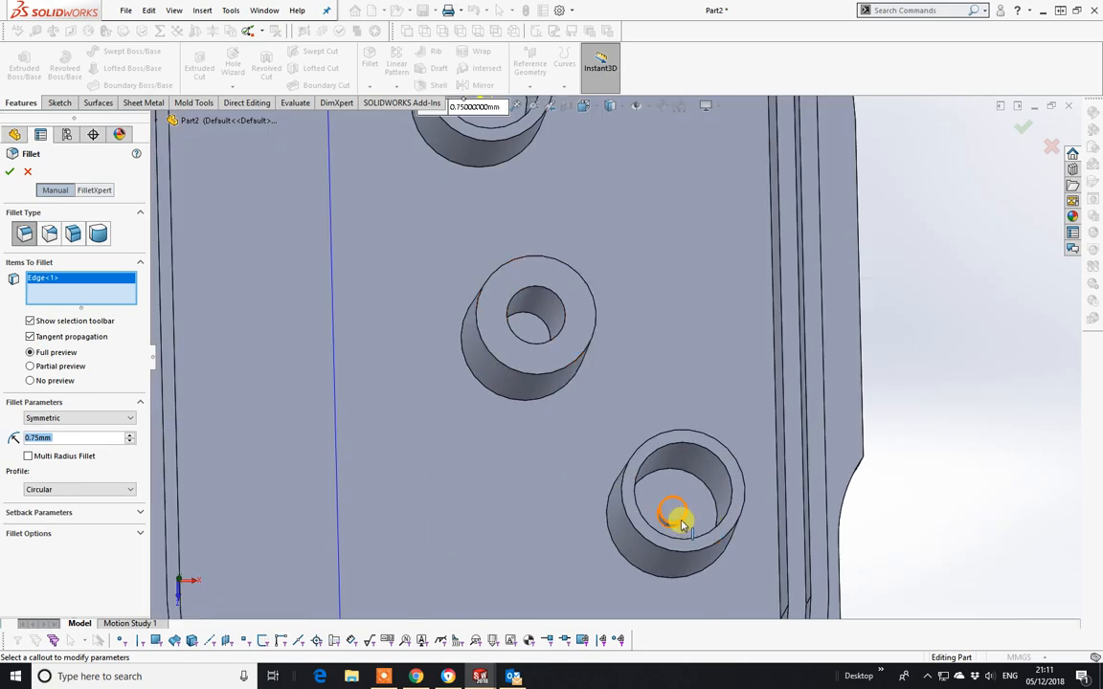
pyautogui.click(680, 519)
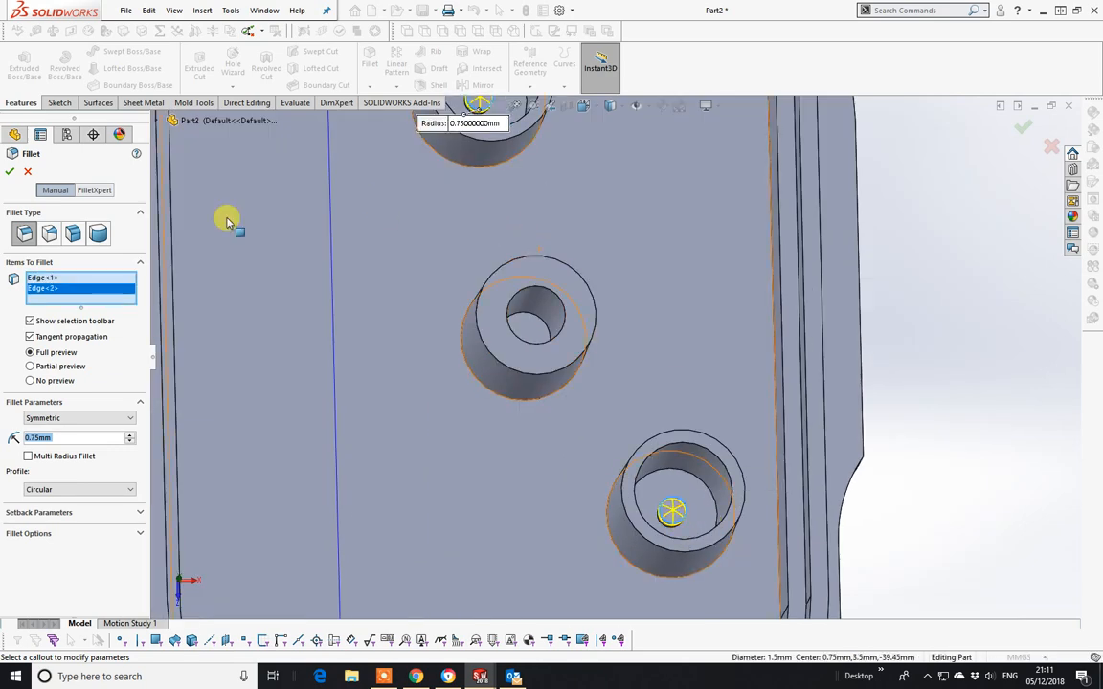
pyautogui.click(9, 171)
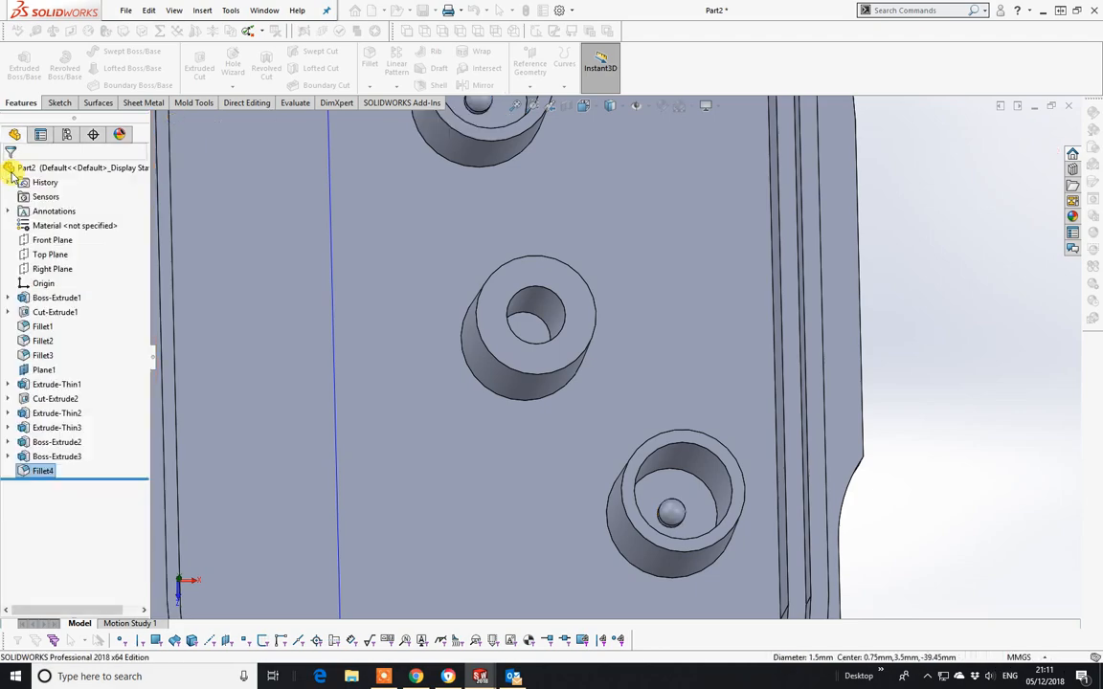
# - Inspect the rounded pins inside the bosses and orient the whole case to the Top view
pyautogui.moveTo(669, 418)
pyautogui.mouseDown(button='middle')
pyautogui.moveTo(651, 419)
pyautogui.moveTo(660, 466)
pyautogui.moveTo(673, 451)
pyautogui.moveTo(639, 303)
pyautogui.moveTo(617, 328)
pyautogui.moveTo(679, 326)
pyautogui.moveTo(658, 430)
pyautogui.mouseUp(button='middle')
pyautogui.scroll(3, 660, 433)
pyautogui.scroll(3, 588, 394)
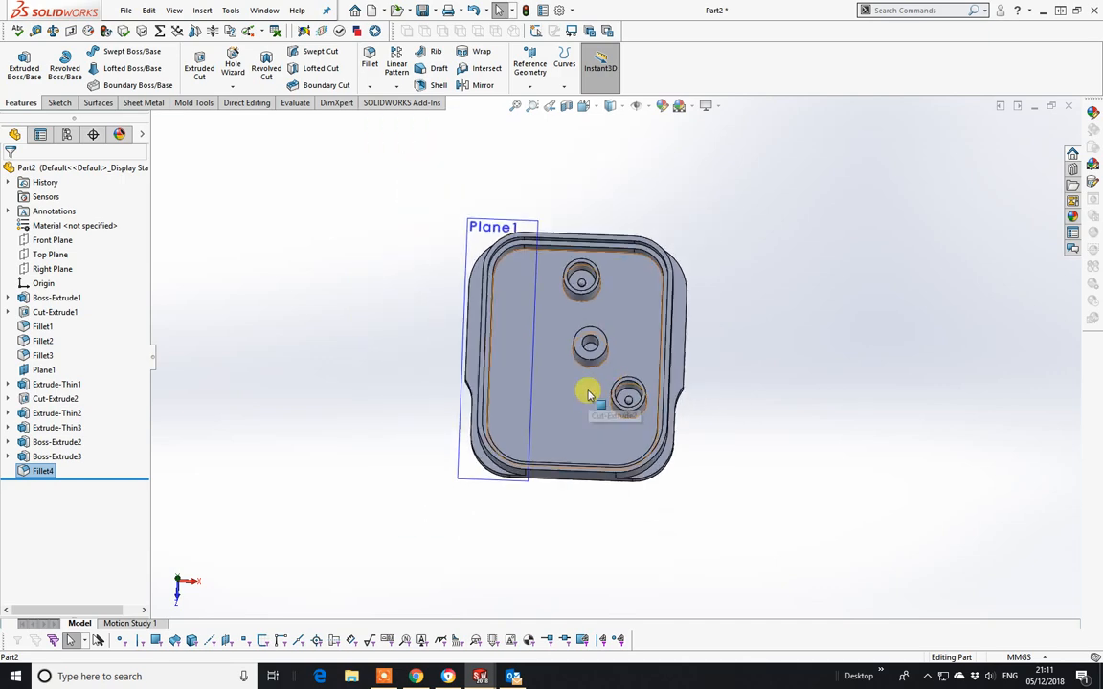
pyautogui.moveTo(586, 388); pyautogui.dragTo(598, 410, button='middle')
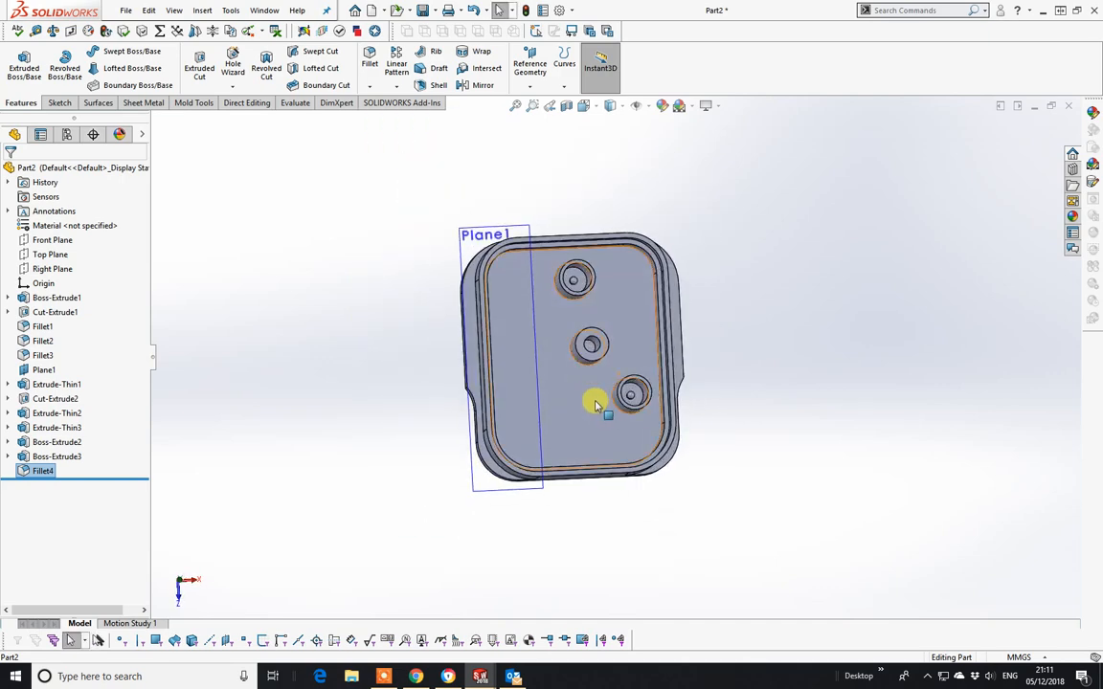
pyautogui.press('space')
pyautogui.click(570, 419)
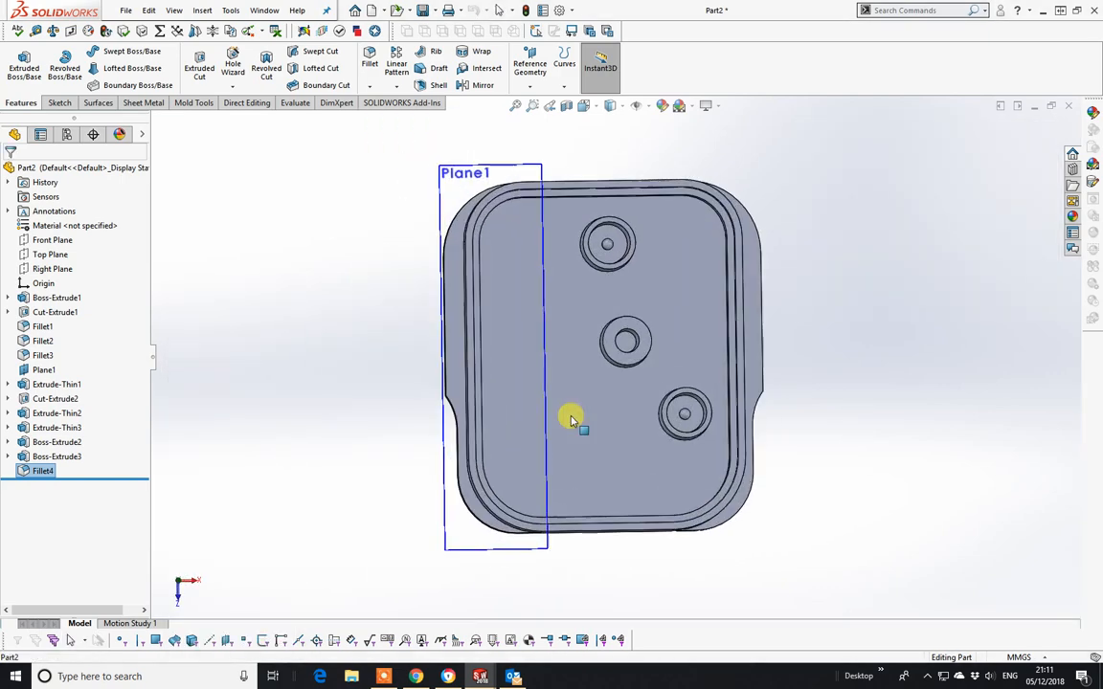